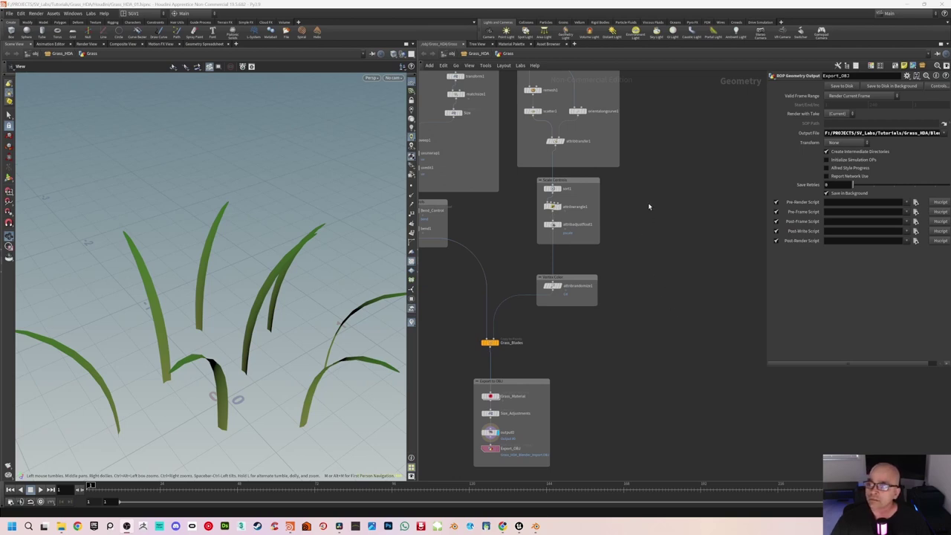
- Examine the grass node network from the scatter nodes down to the OBJ export, and the resulting grass blades
middle_click_drag(646, 179, 636, 209)
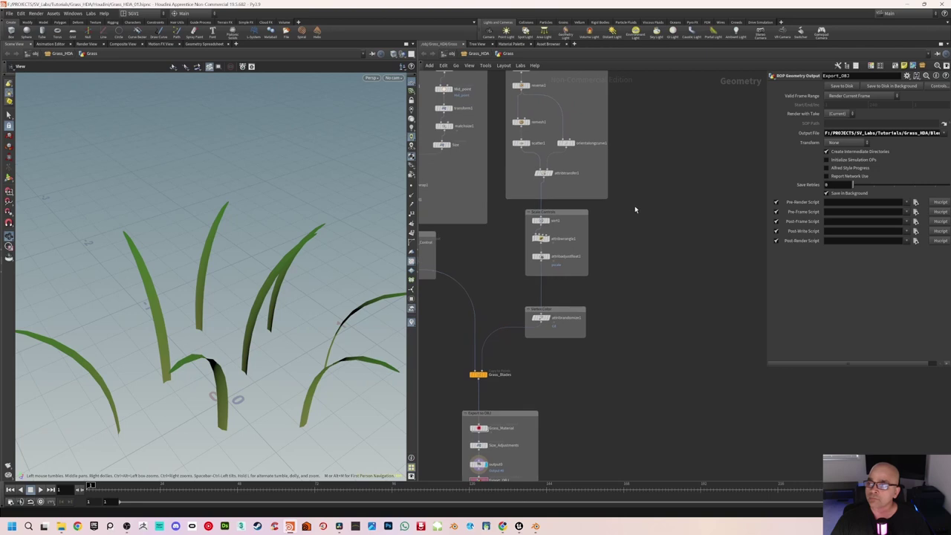
middle_click_drag(646, 166, 647, 221)
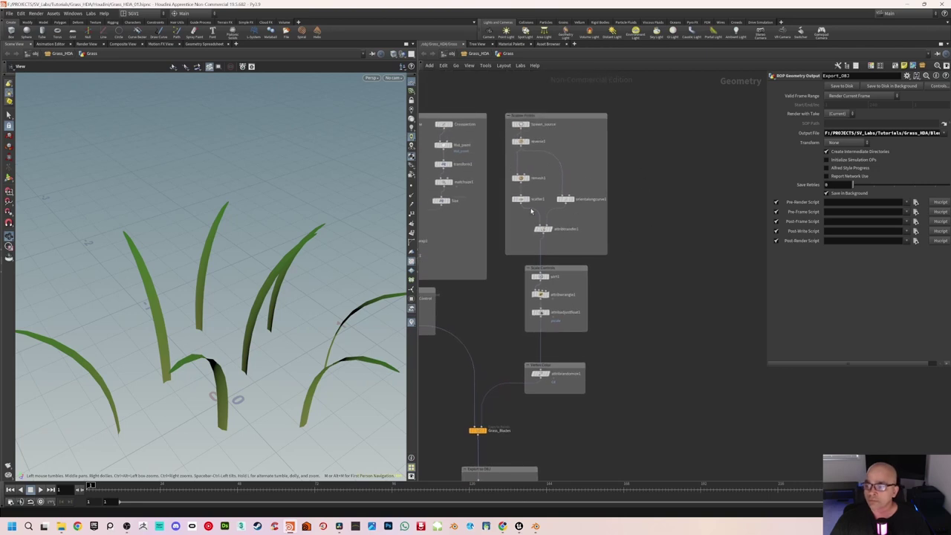
middle_click_drag(638, 335, 684, 256)
middle_click_drag(653, 344, 659, 287)
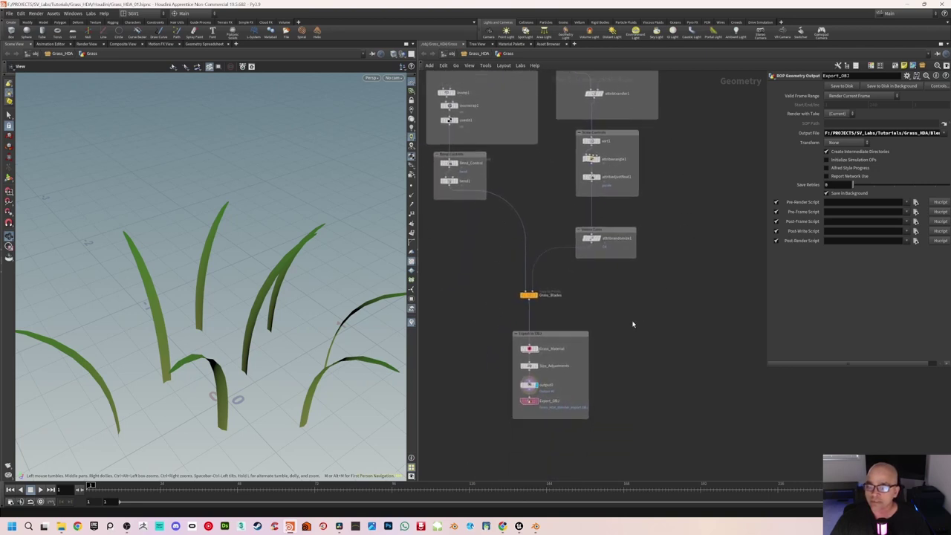
left_click_drag(328, 296, 320, 286)
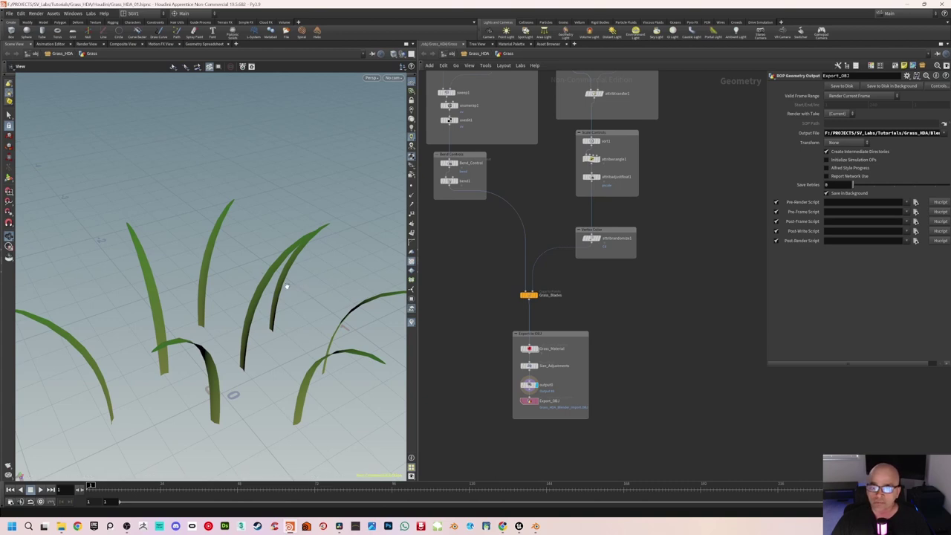
mouse_move(286, 286)
left_mouse_down()
mouse_move(285, 265)
mouse_move(295, 263)
mouse_move(275, 282)
mouse_move(291, 285)
left_mouse_up()
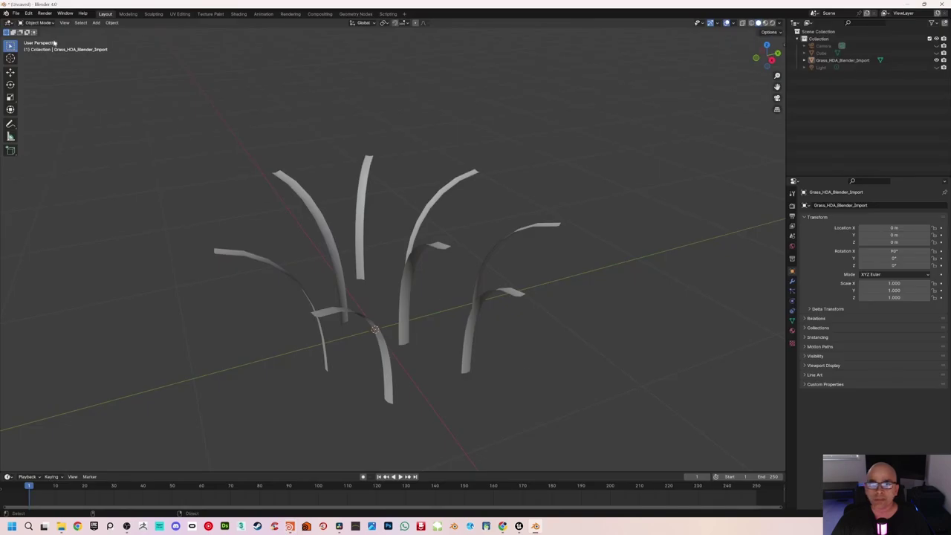
- Open the recent file Pampass_Flower_01.blend in Blender without saving the current scene
left_click(18, 14)
left_click(15, 13)
left_click(17, 15)
mouse_move(37, 36)
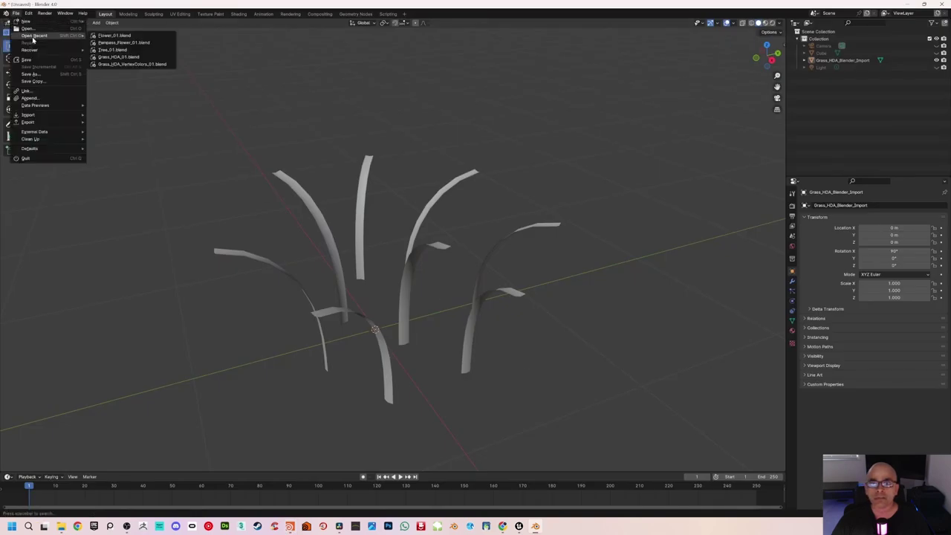
left_click(135, 43)
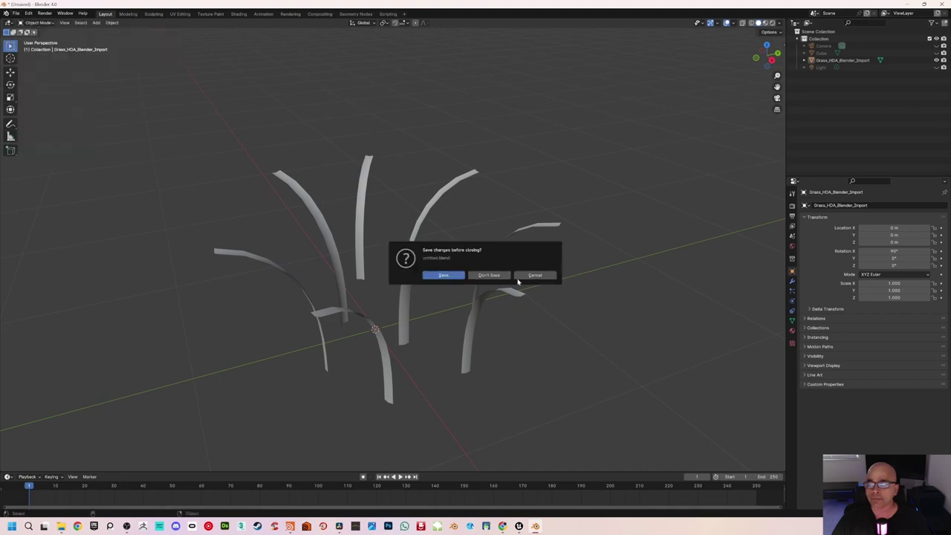
left_click(492, 275)
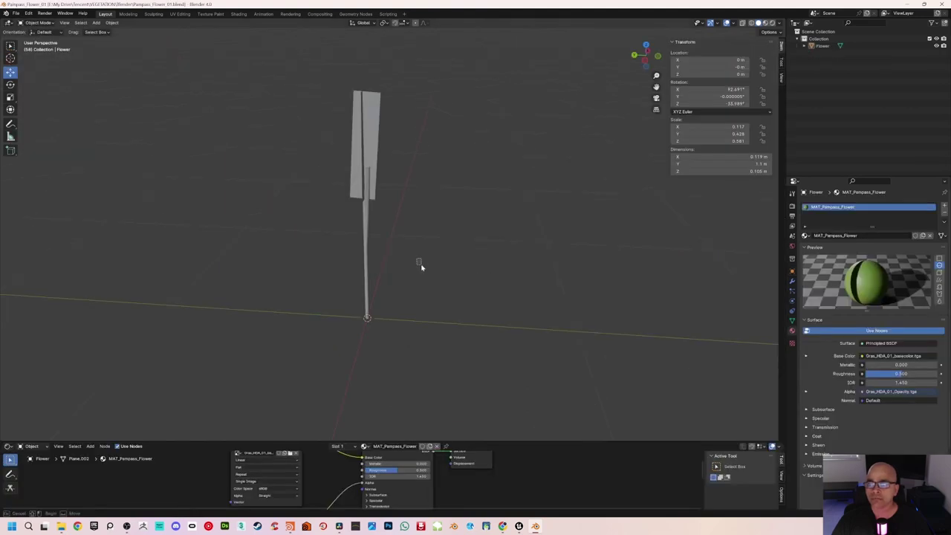
middle_click_drag(405, 259, 420, 256)
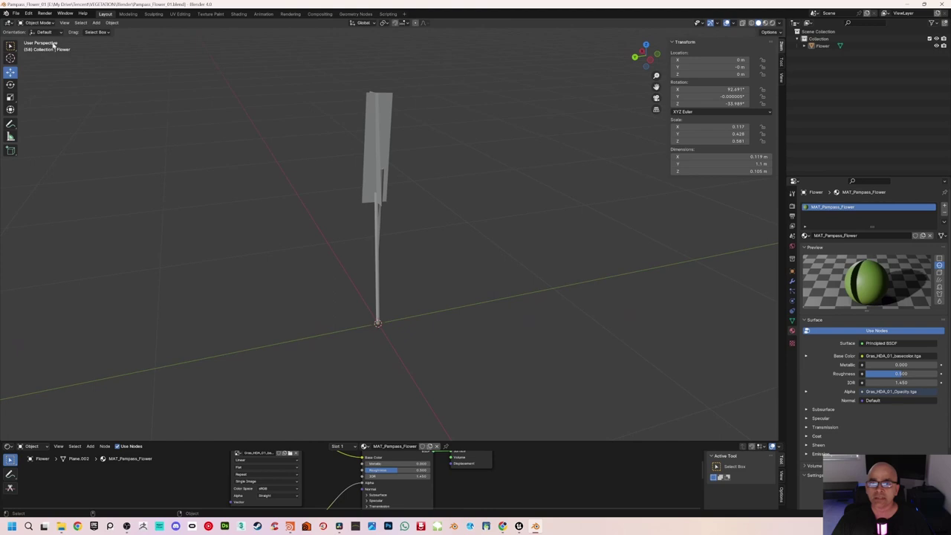
- Open the recent file Flower_01.blend
left_click(16, 14)
mouse_move(34, 36)
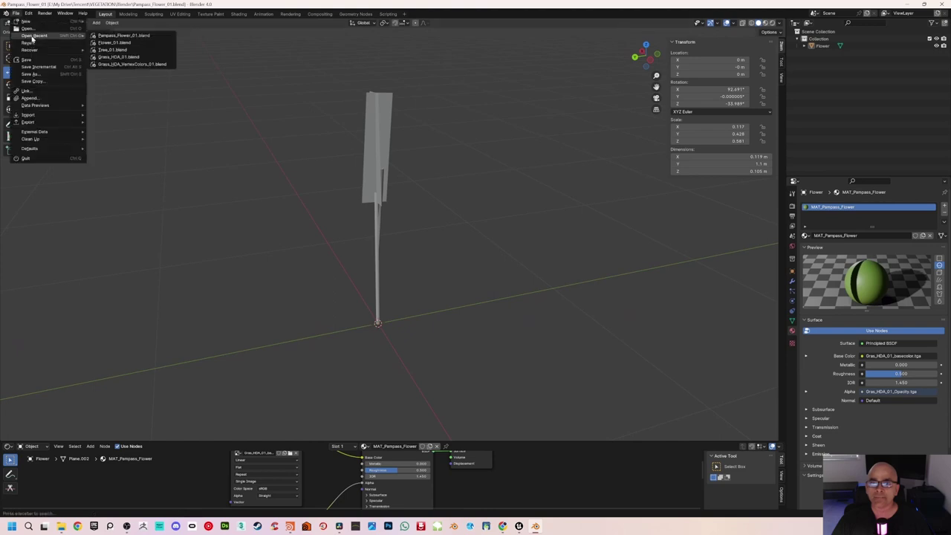
left_click(126, 44)
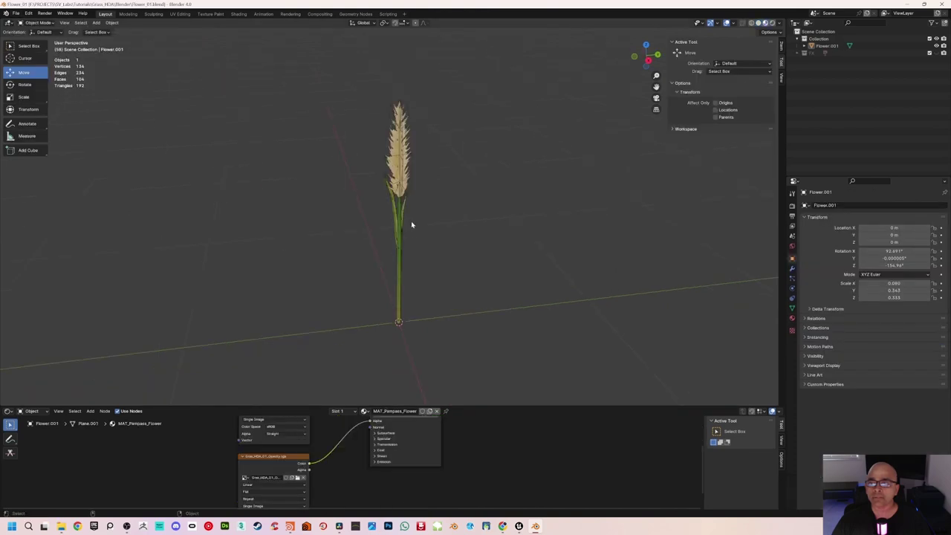
- Enlarge the 3D viewport by shrinking the node editor, fitting the whole flower in view
scroll(412, 201, "up", 4)
middle_click_drag(414, 188, 433, 197, "shift")
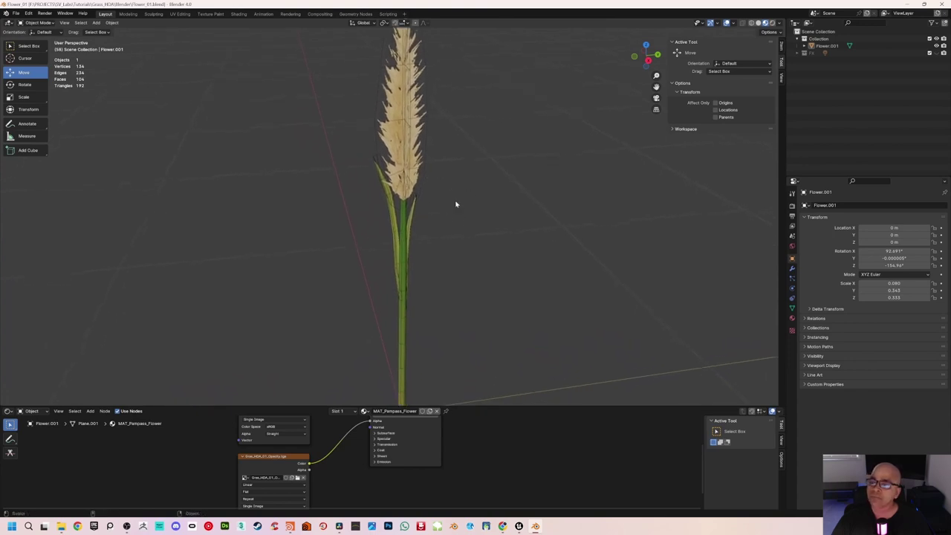
left_click_drag(468, 405, 475, 457)
mouse_move(452, 333)
middle_mouse_down()
mouse_move(473, 331)
mouse_move(448, 327)
mouse_move(448, 318)
mouse_move(451, 337)
middle_mouse_up()
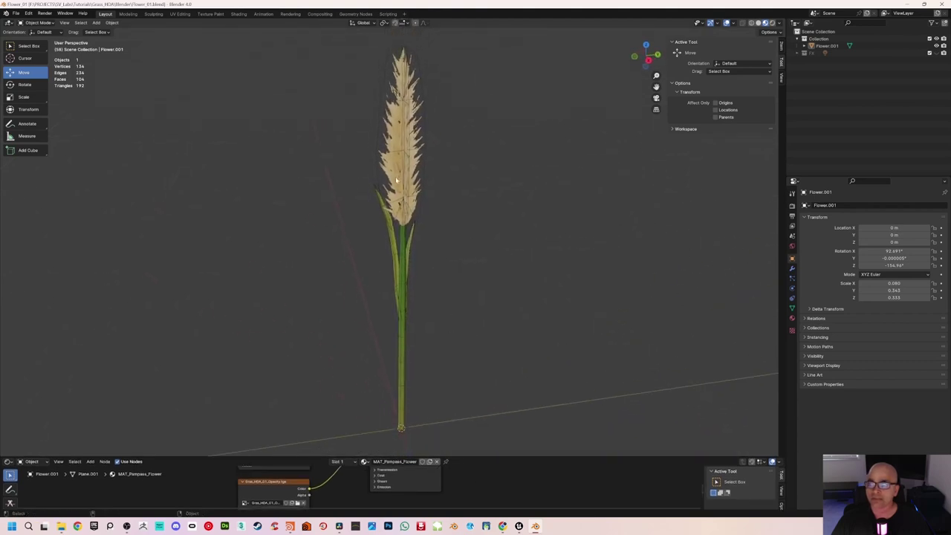
- Examine the flower's head, stem and leaves up close and from several angles
mouse_move(449, 237)
middle_mouse_down()
mouse_move(430, 225)
mouse_move(497, 231)
mouse_move(437, 240)
mouse_move(446, 227)
mouse_move(423, 223)
mouse_move(442, 248)
middle_mouse_up()
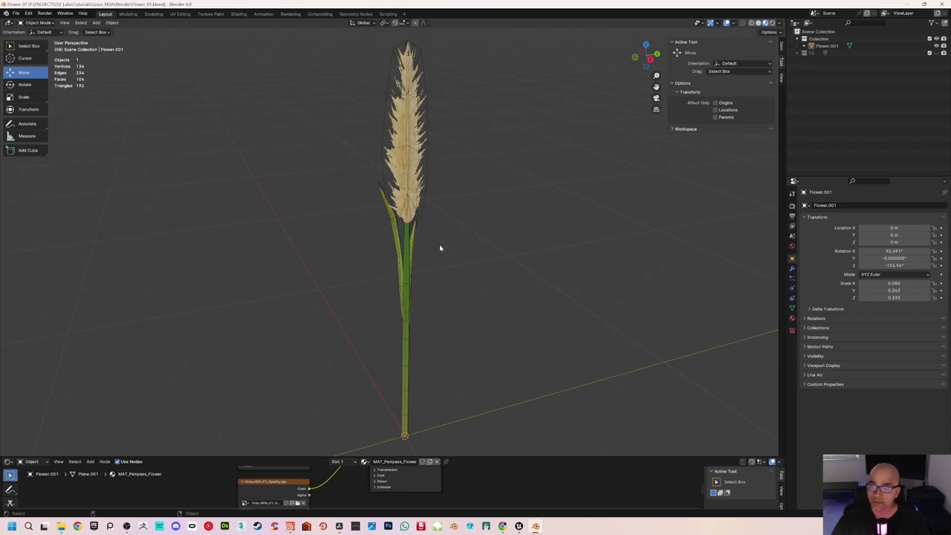
mouse_move(444, 248)
middle_mouse_down()
mouse_move(399, 248)
mouse_move(414, 235)
mouse_move(428, 247)
middle_mouse_up()
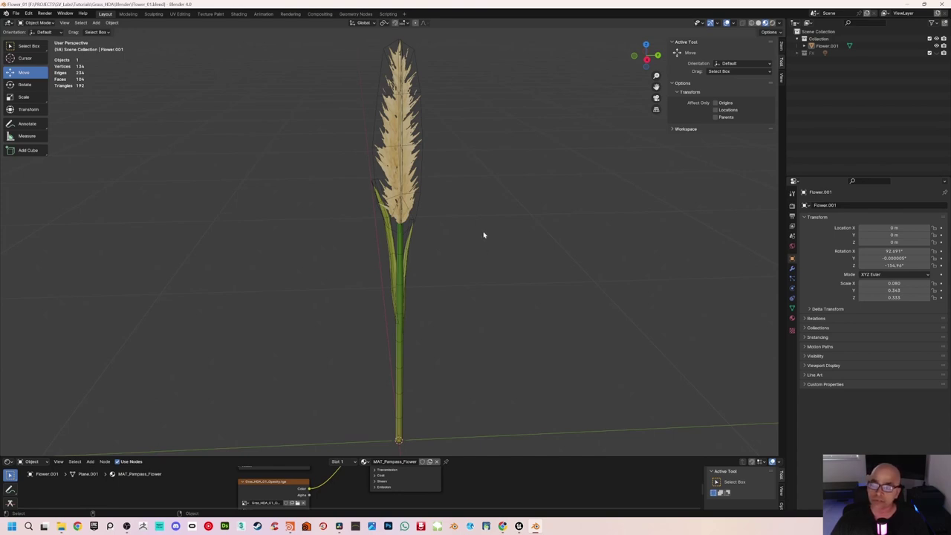
mouse_move(454, 220)
middle_mouse_down()
mouse_move(456, 208)
mouse_move(442, 214)
mouse_move(448, 220)
middle_mouse_up()
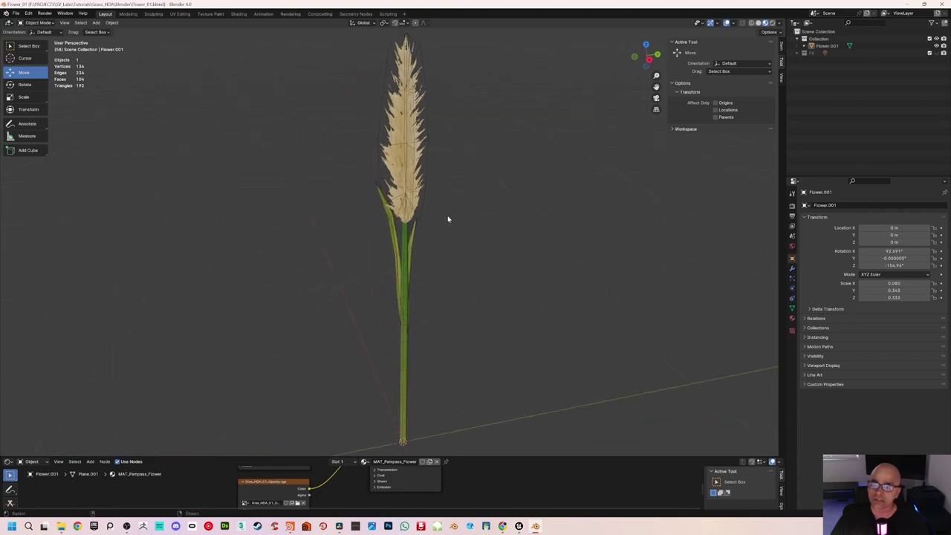
scroll(386, 232, "up", 3)
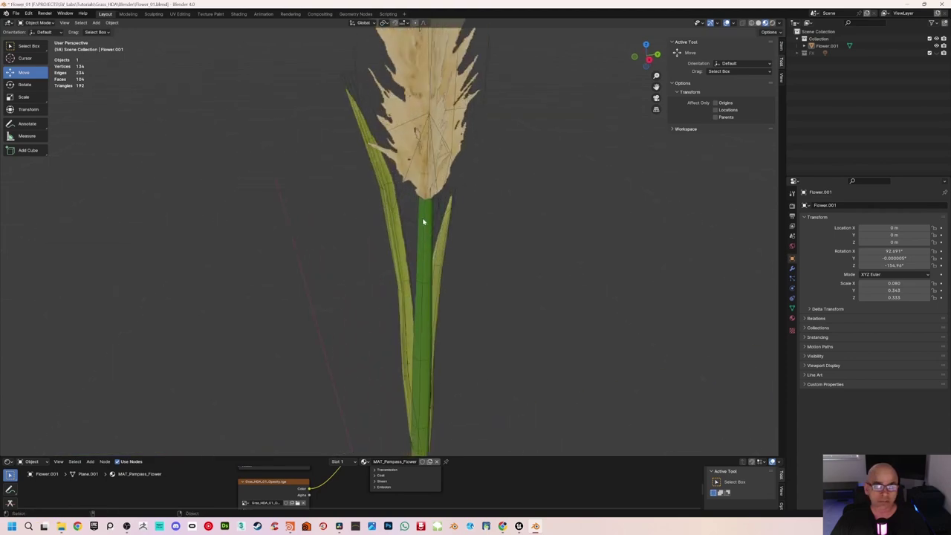
left_click(425, 214)
middle_click_drag(457, 232, 424, 256)
middle_click_drag(416, 104, 407, 398, "shift")
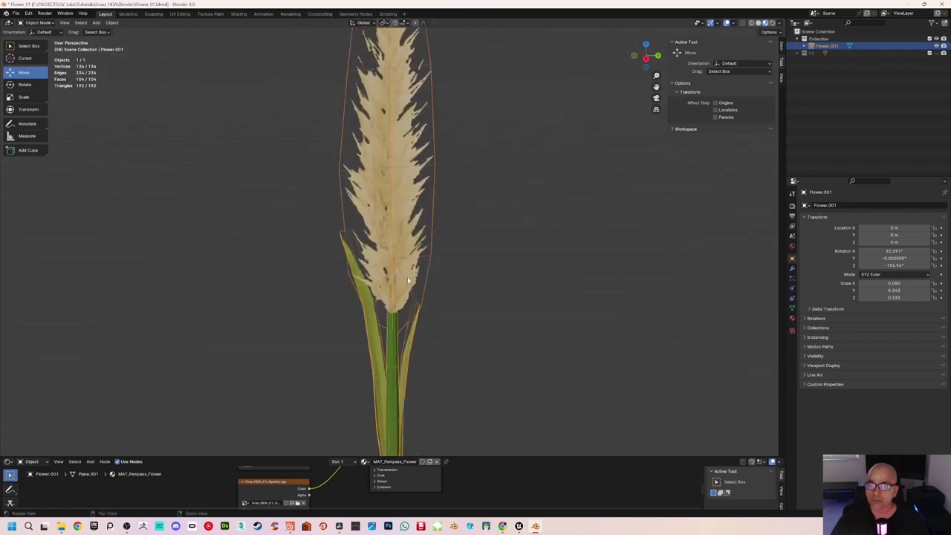
middle_click_drag(408, 216, 461, 216)
left_click(458, 218)
- Select the flower object, switch it to Edit Mode and deselect all its geometry
left_click(442, 212)
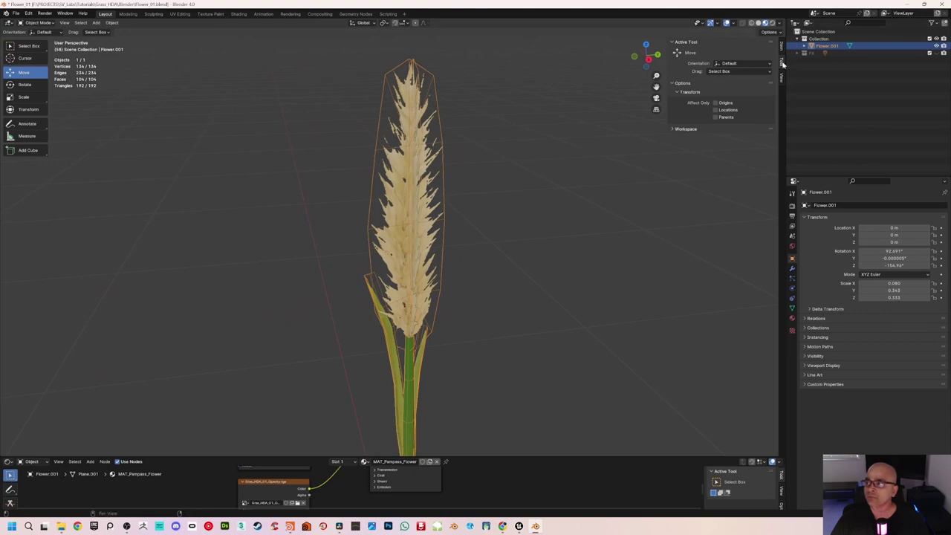
left_click(35, 22)
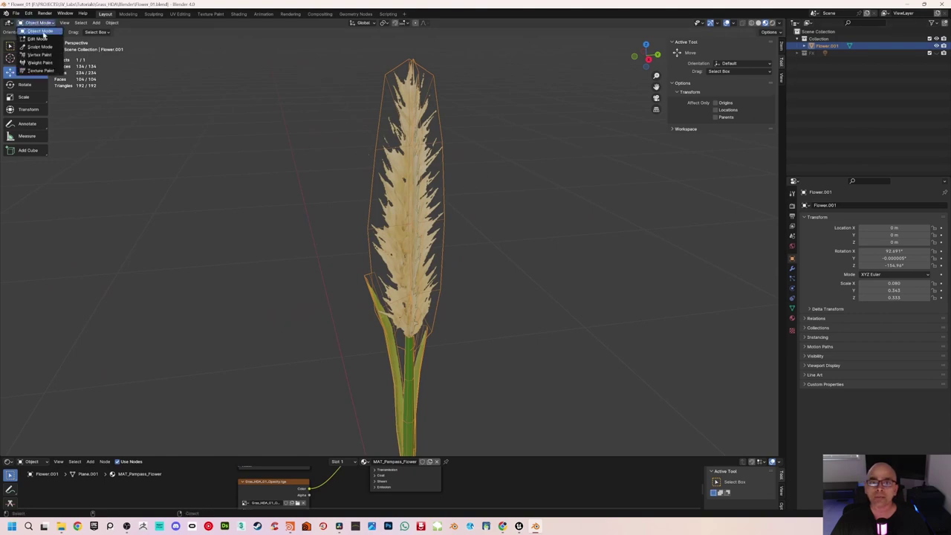
left_click(37, 38)
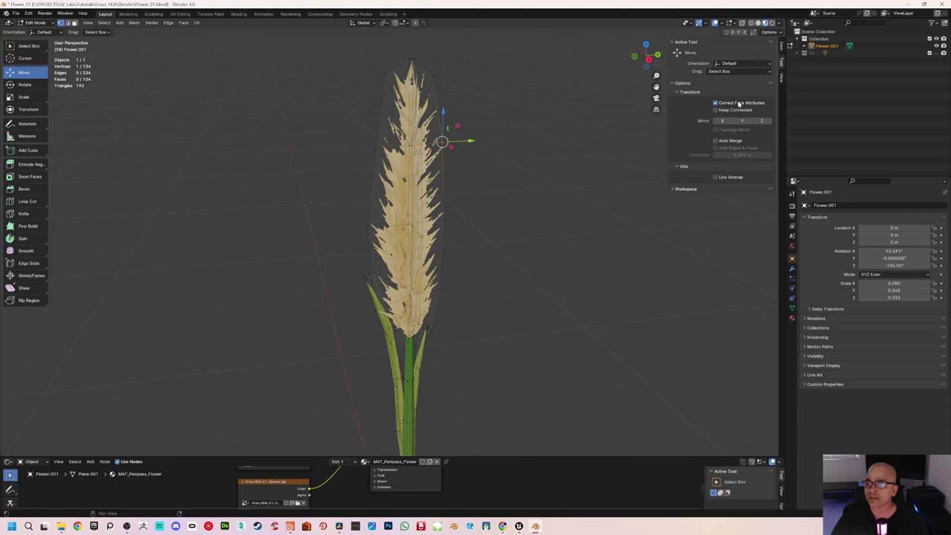
key("alt+a")
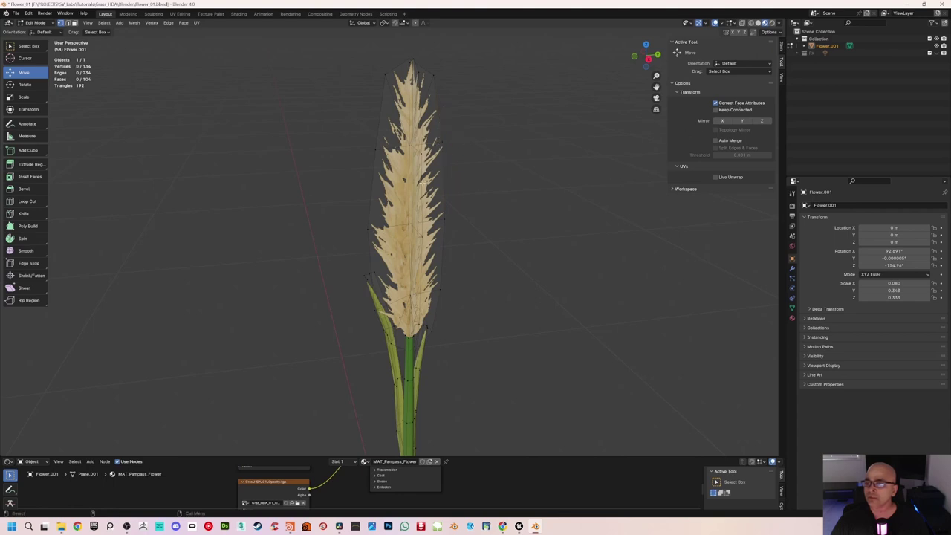
- Move one vertex on the flower head's upper outer edge slightly outward along the Y axis
middle_click_drag(448, 190, 500, 150)
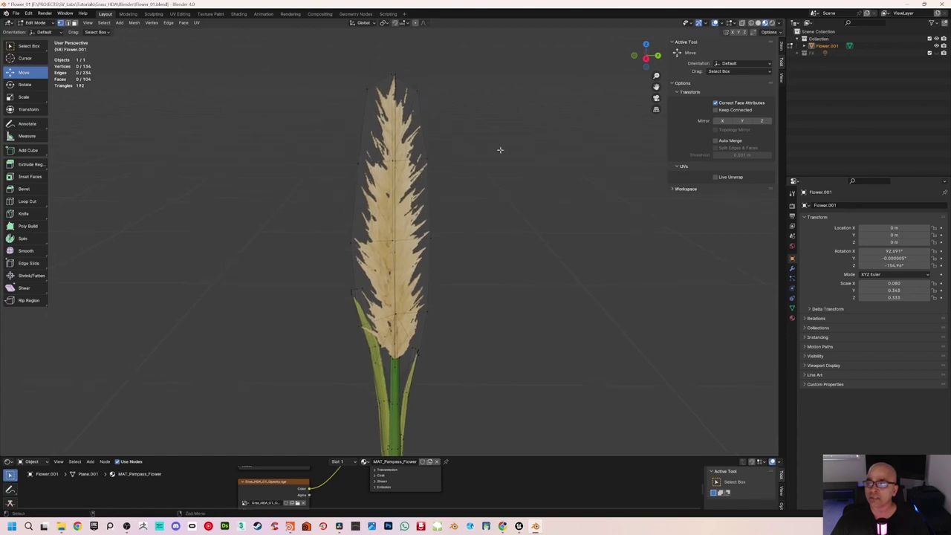
left_click(425, 156)
middle_click_drag(425, 156, 444, 158)
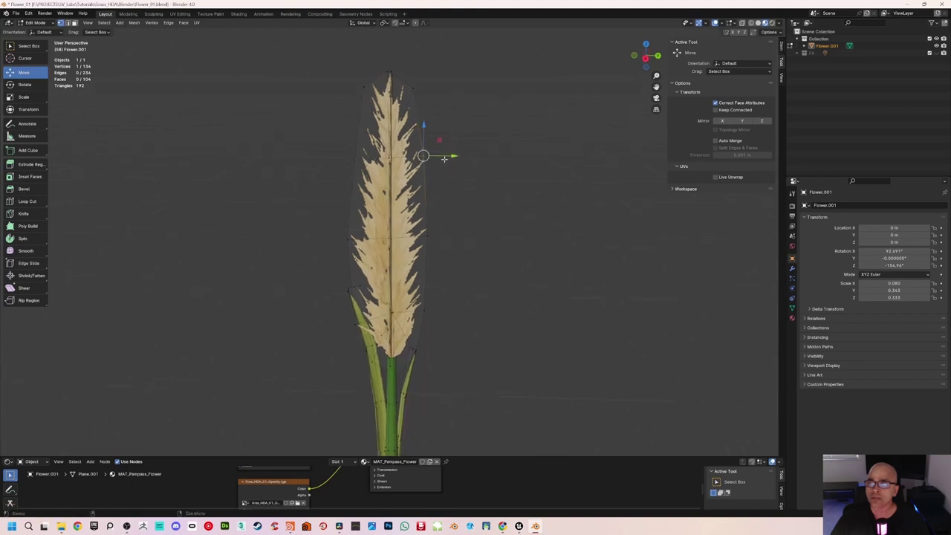
mouse_move(443, 157)
left_mouse_down()
mouse_move(471, 156)
mouse_move(452, 156)
left_mouse_up()
middle_click_drag(453, 175, 386, 206)
middle_click_drag(442, 176, 425, 201)
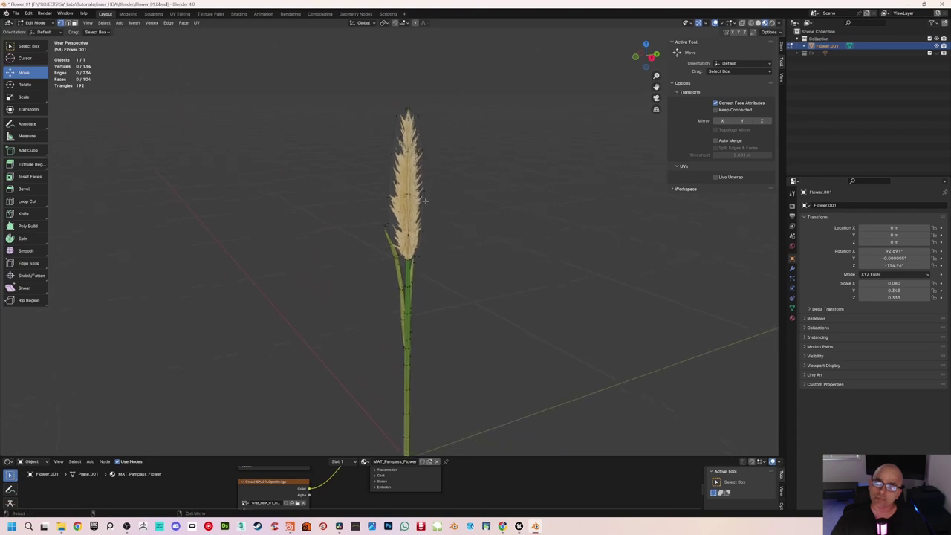
- Box-select the vertices at the upper part of the flower head and clear the selection again
scroll(430, 192, "up", 3)
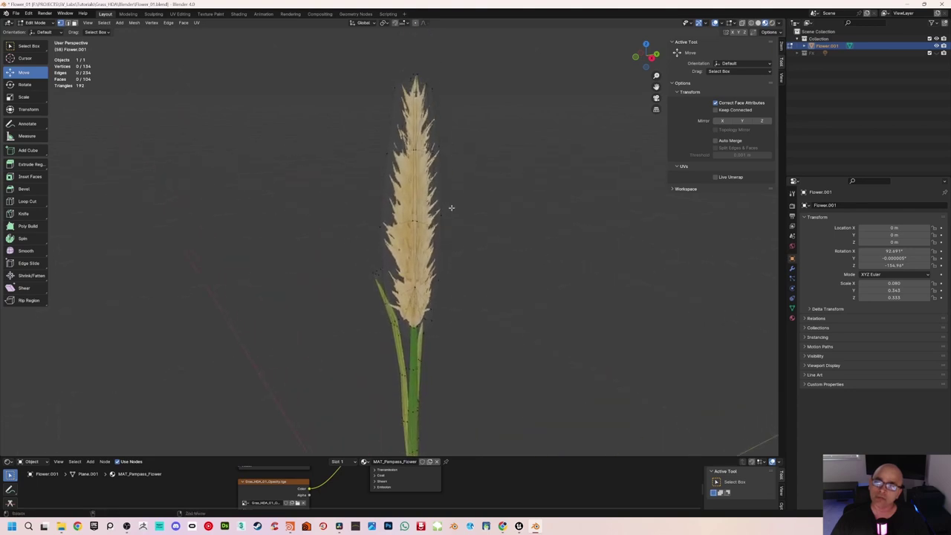
middle_click_drag(499, 195, 471, 153)
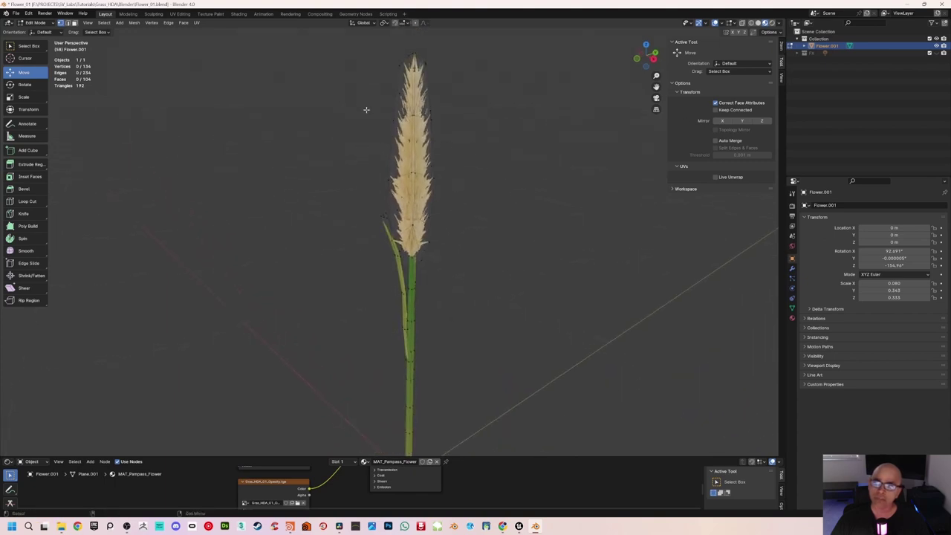
left_click_drag(354, 93, 445, 130)
left_click(482, 152)
middle_click_drag(481, 151, 470, 128)
- Return the flower to Object Mode and check the whole plant, leaving it deselected
left_click(37, 23)
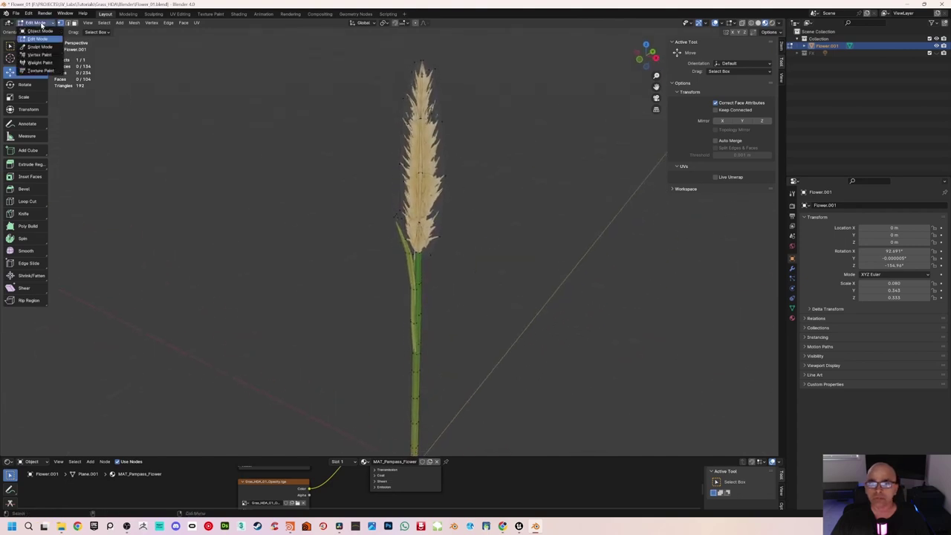
left_click(45, 29)
middle_click_drag(363, 208, 390, 185)
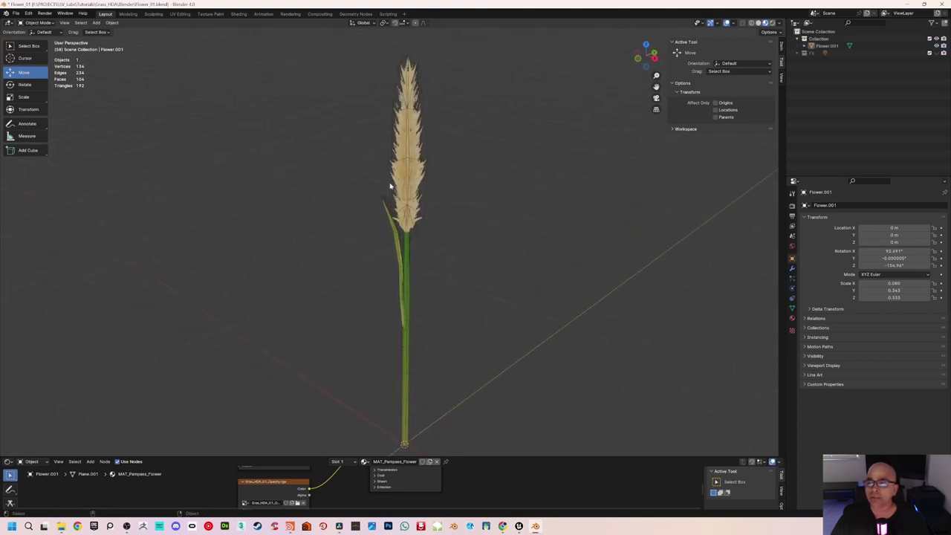
left_click_drag(353, 168, 448, 210)
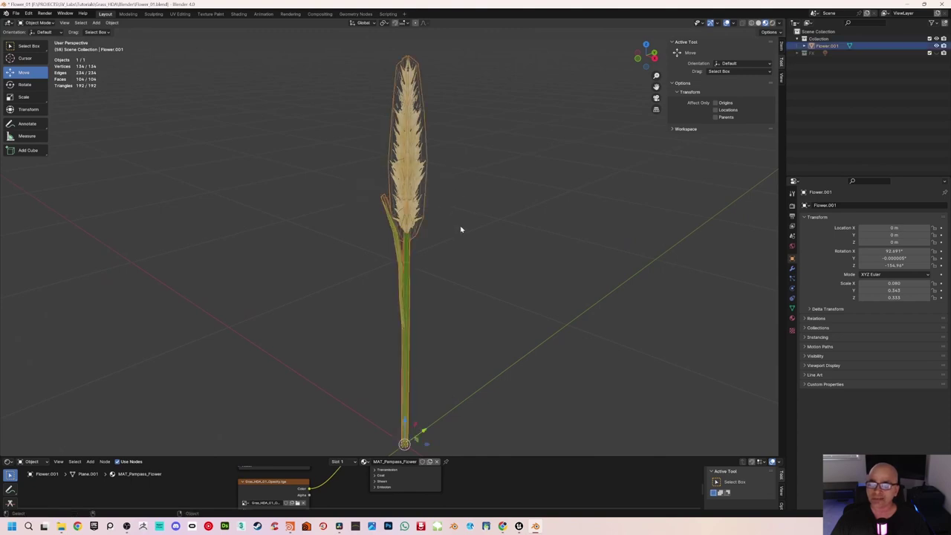
left_click(480, 254)
middle_click_drag(455, 243, 456, 240)
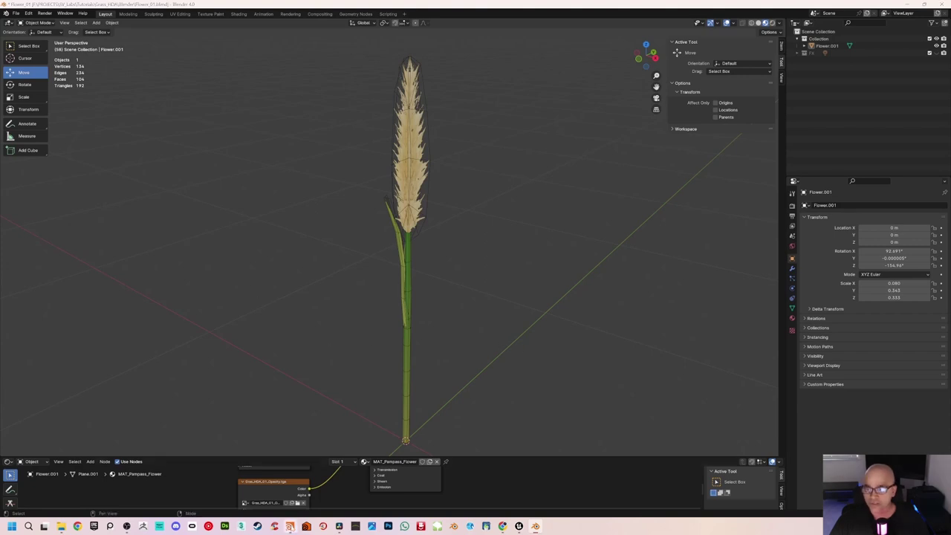
- Switch to Houdini and review the grass node network and the blades from above
left_click(289, 526)
middle_click_drag(663, 192, 650, 227)
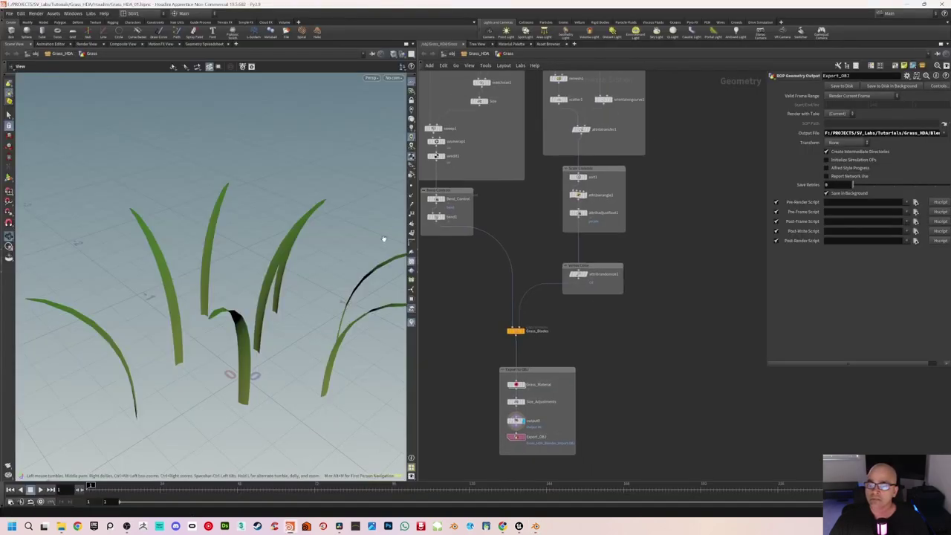
mouse_move(315, 291)
left_mouse_down()
mouse_move(289, 297)
mouse_move(308, 299)
left_mouse_up()
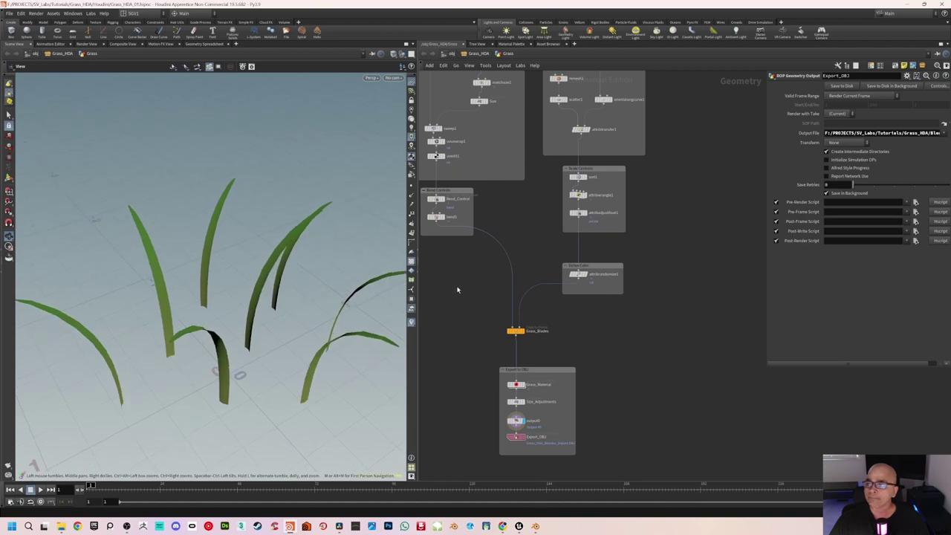
scroll(650, 227, "down", 2)
middle_click_drag(682, 201, 628, 262)
middle_click_drag(624, 201, 623, 222)
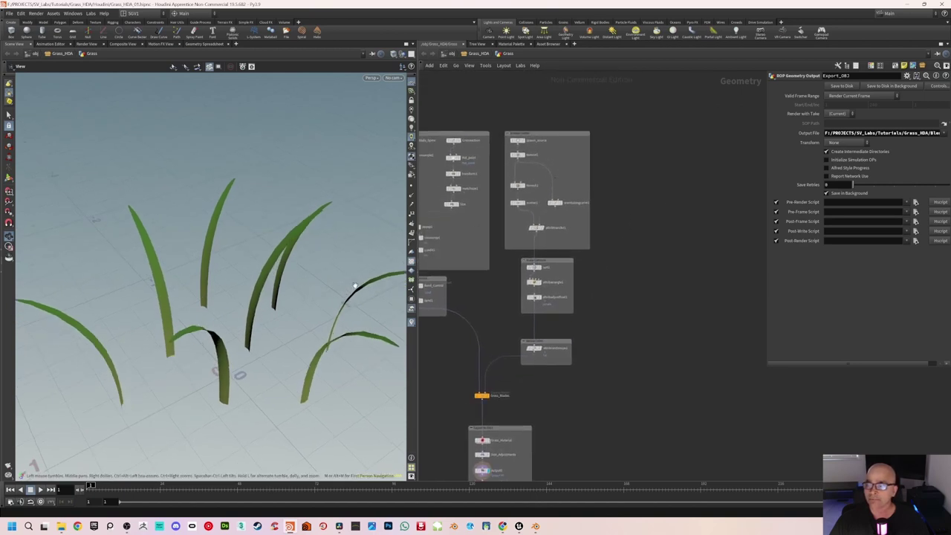
left_click_drag(220, 315, 242, 340)
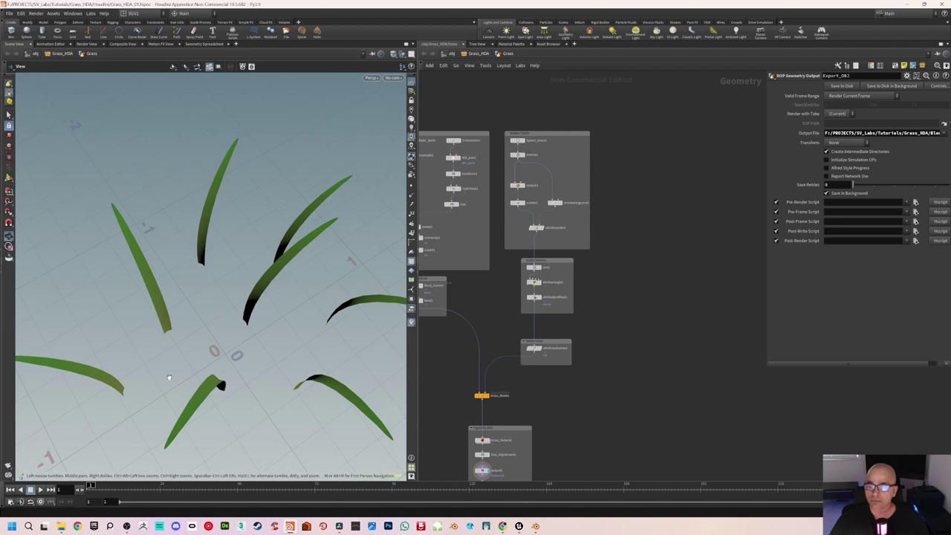
- Duplicate the Scatter Points network box with all its nodes and place the copy beside the original
left_click_drag(241, 322, 245, 295)
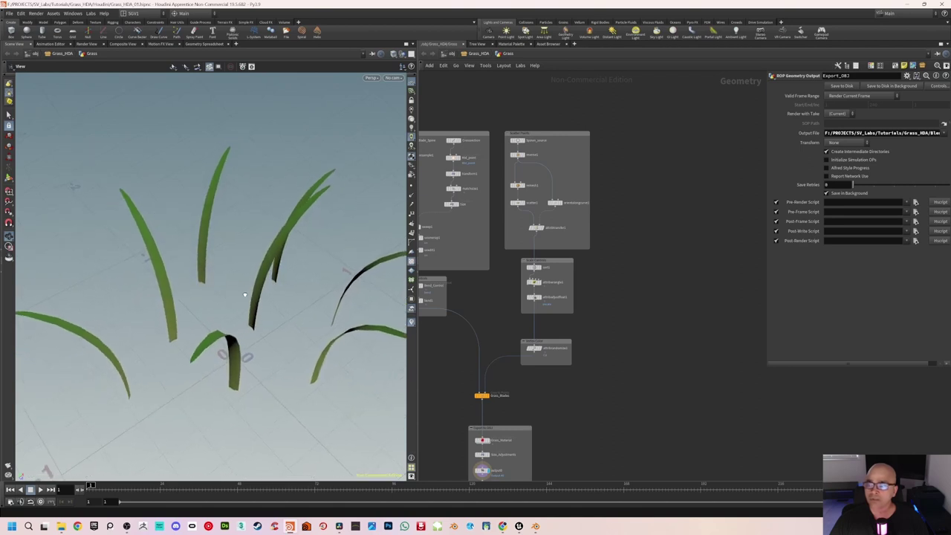
scroll(610, 168, "up", 2)
left_click_drag(614, 139, 483, 294)
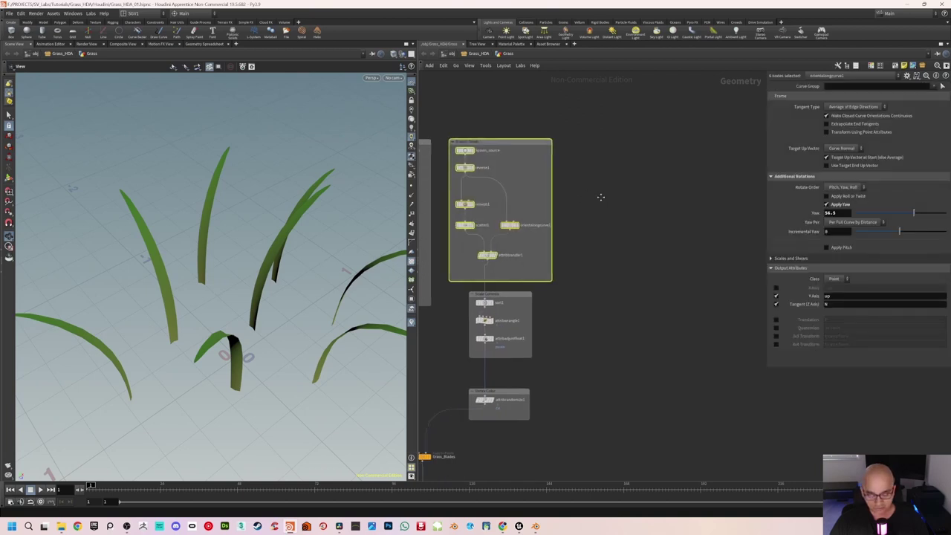
key("ctrl+c")
key("ctrl+v")
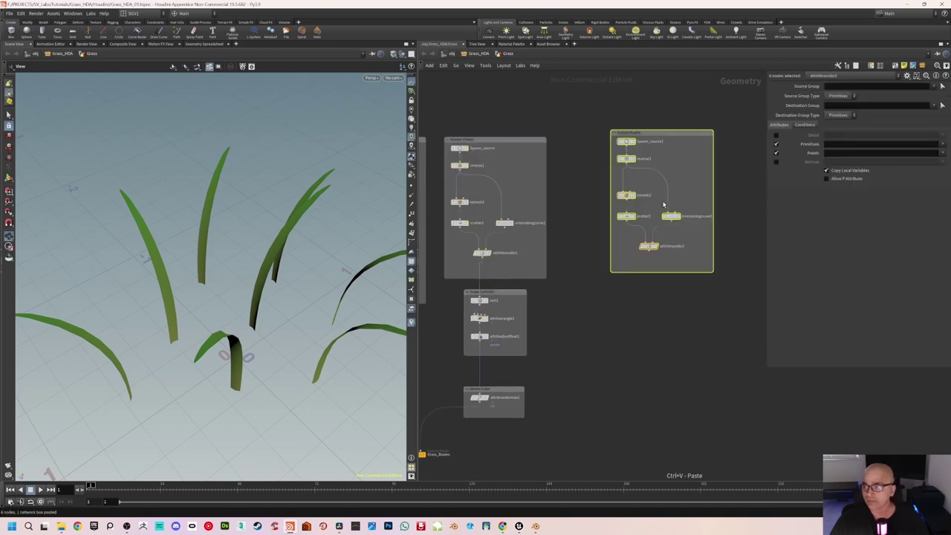
left_click_drag(662, 136, 632, 143)
- Rename the duplicated network box as Custom Flower
left_click(661, 156)
double_click(661, 143)
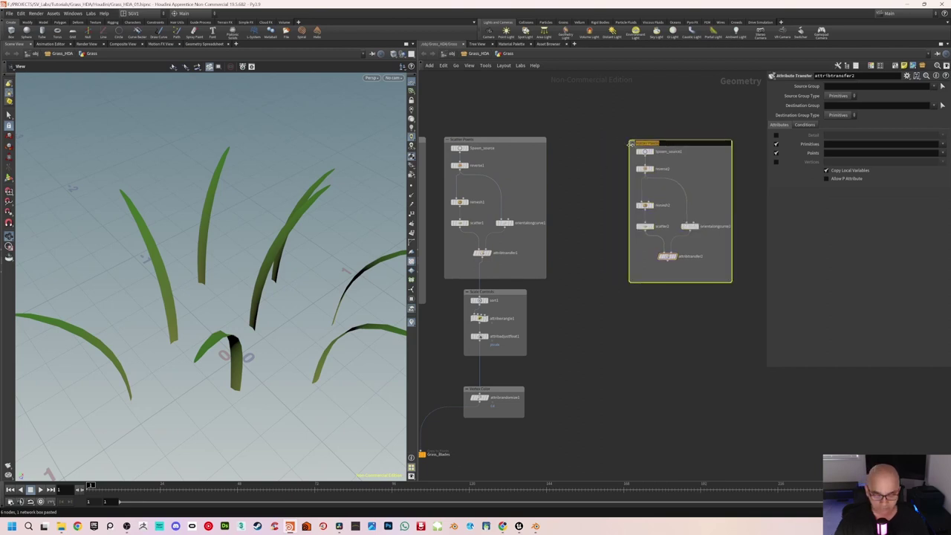
key("BackSpace")
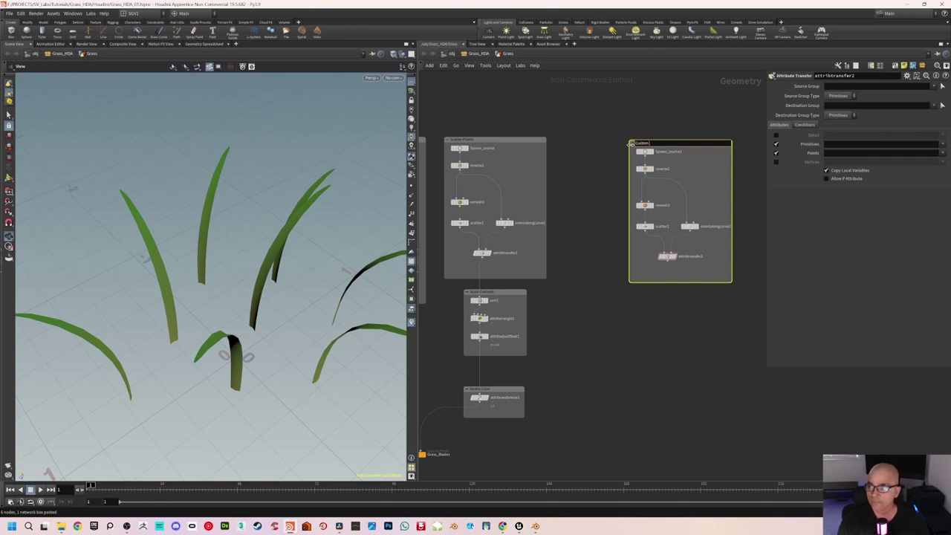
key("Return")
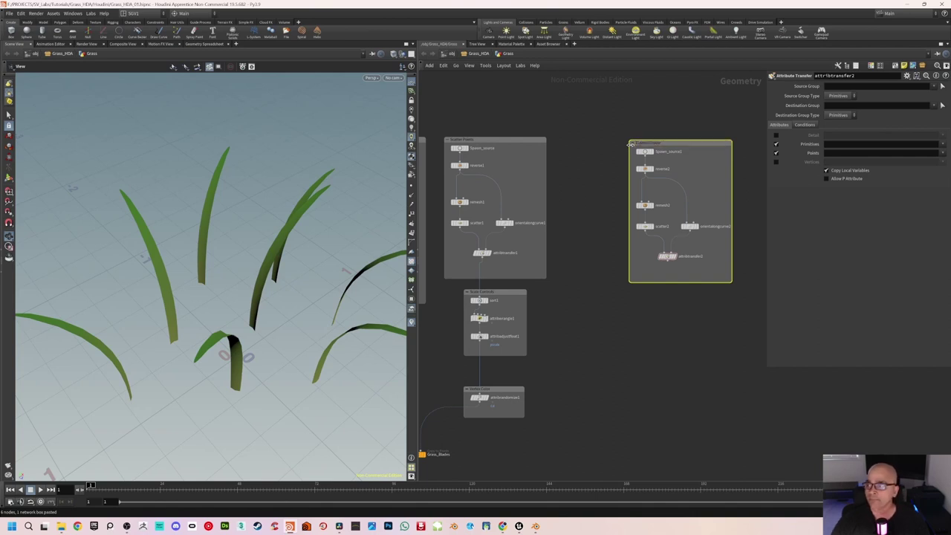
left_click(611, 176)
middle_click_drag(604, 180, 584, 204)
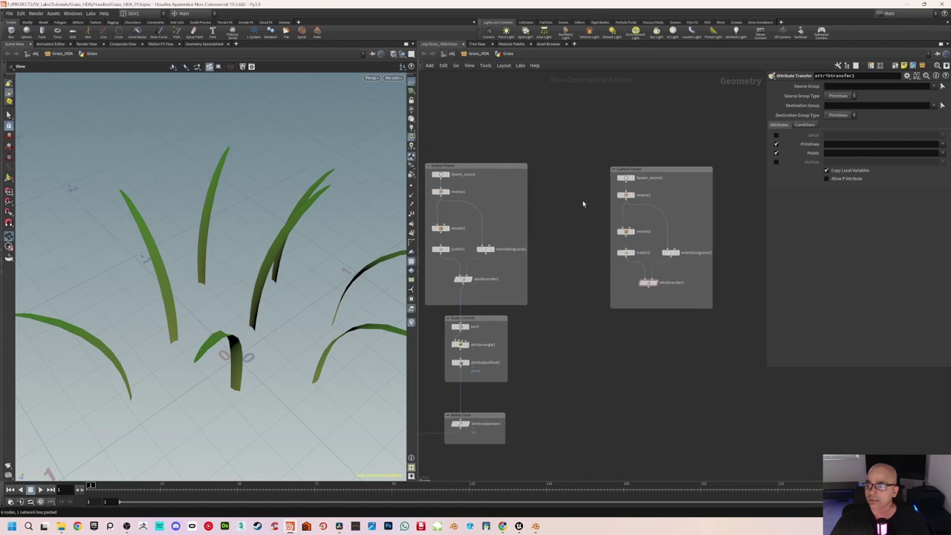
- Display the Spawn_source1 circle of the Custom Flower group in the viewport and view it from several angles
scroll(587, 204, "up", 3)
left_click(643, 171)
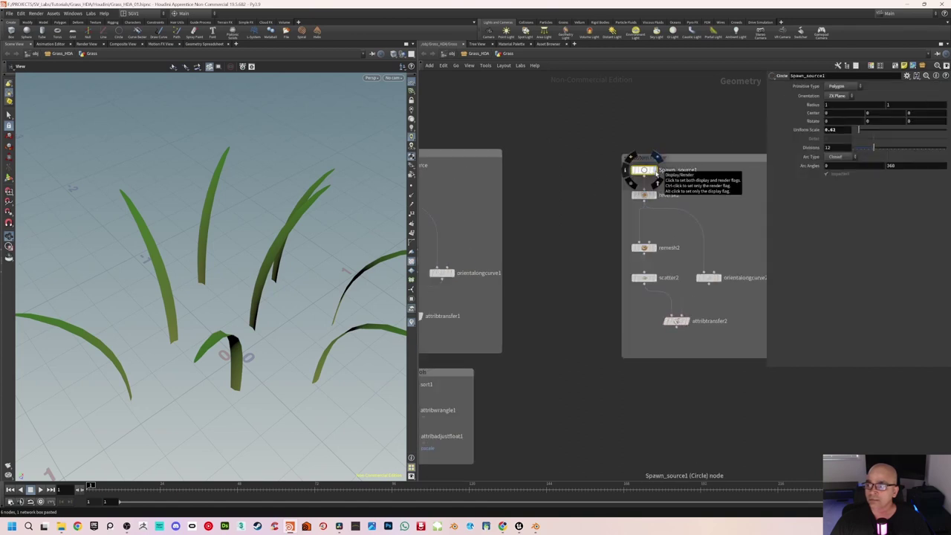
left_click(653, 171)
left_click_drag(260, 305, 249, 289)
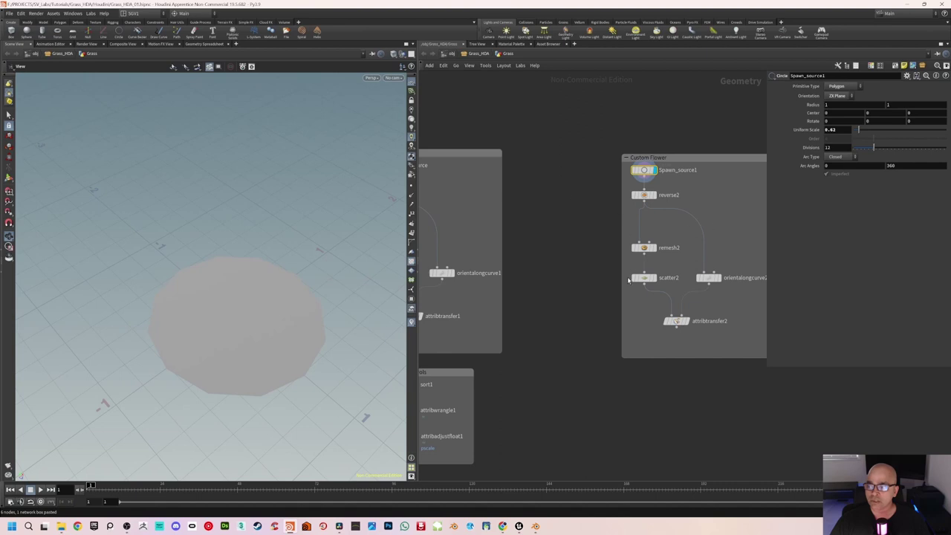
scroll(711, 194, "down", 5)
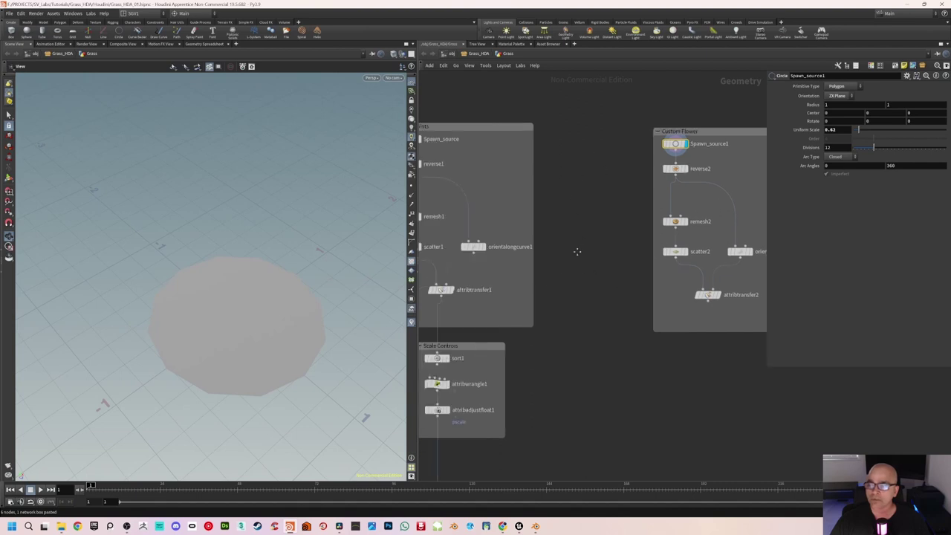
left_click_drag(290, 263, 256, 280)
- Turn on the template flag of the Grass_Blades node to overlay the blades as a wireframe reference
middle_click_drag(475, 358, 542, 260)
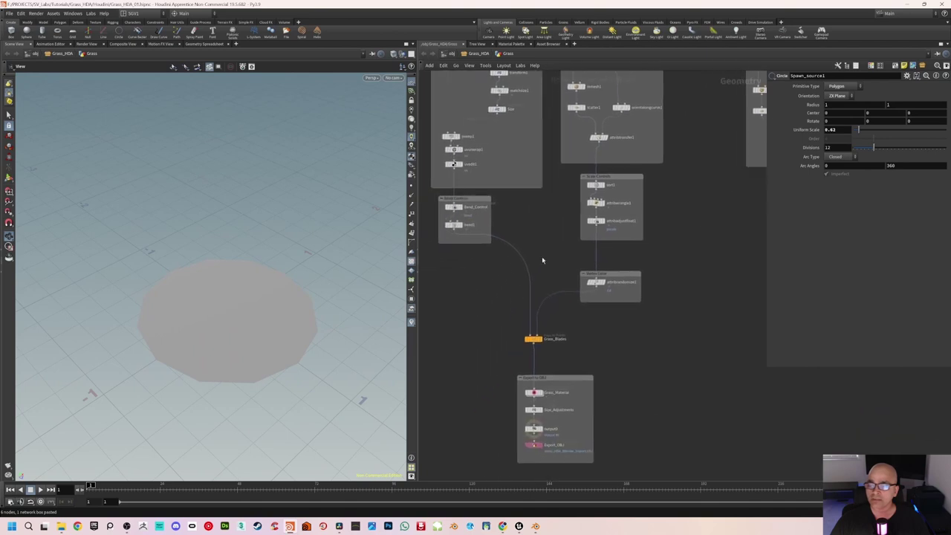
scroll(512, 297, "up", 3)
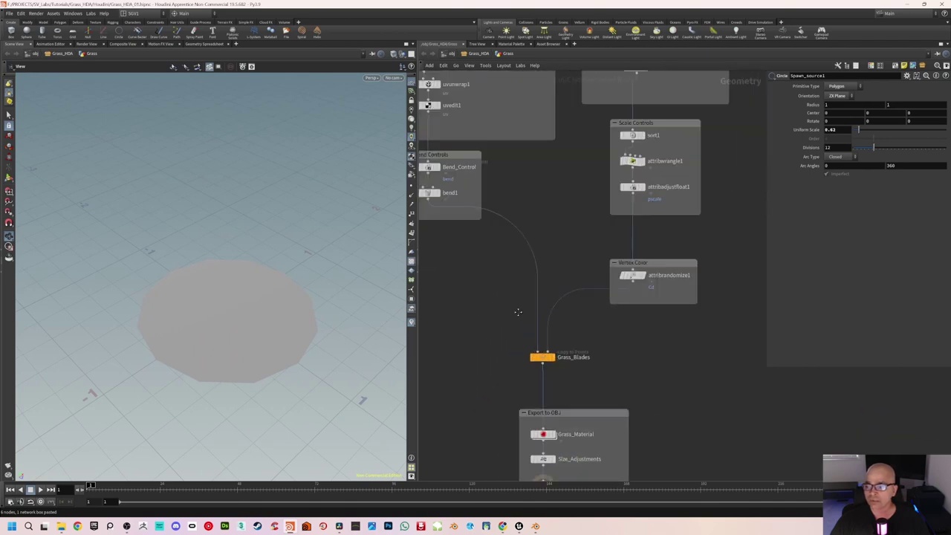
mouse_move(549, 348)
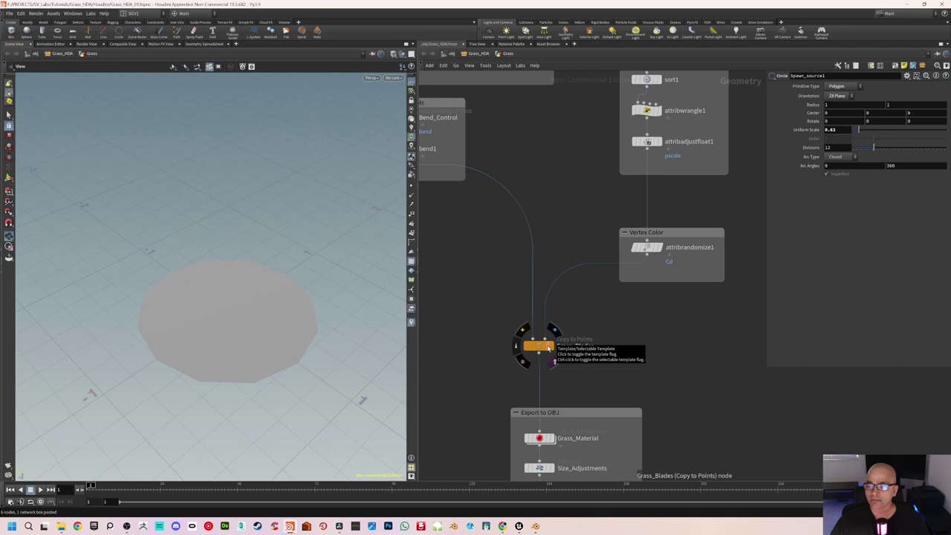
scroll(549, 346, "up", 3)
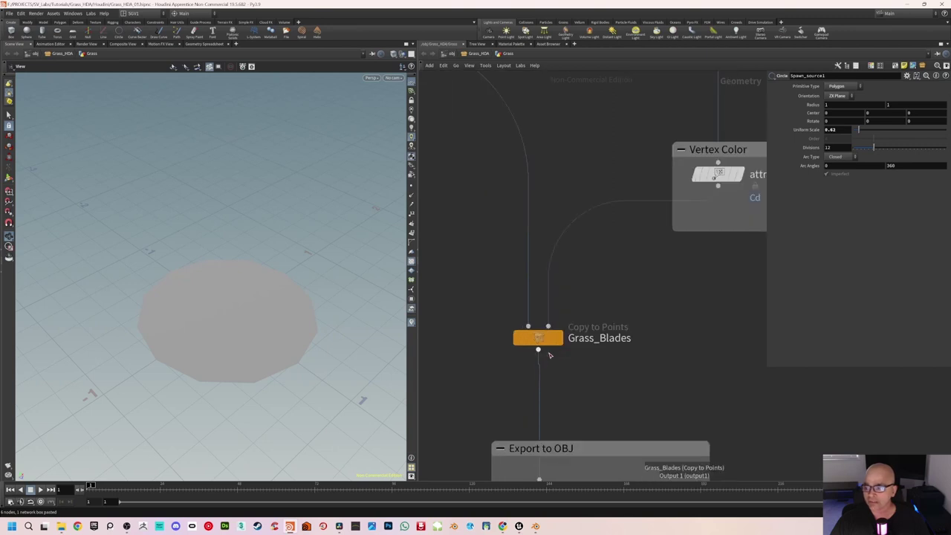
left_click(554, 339)
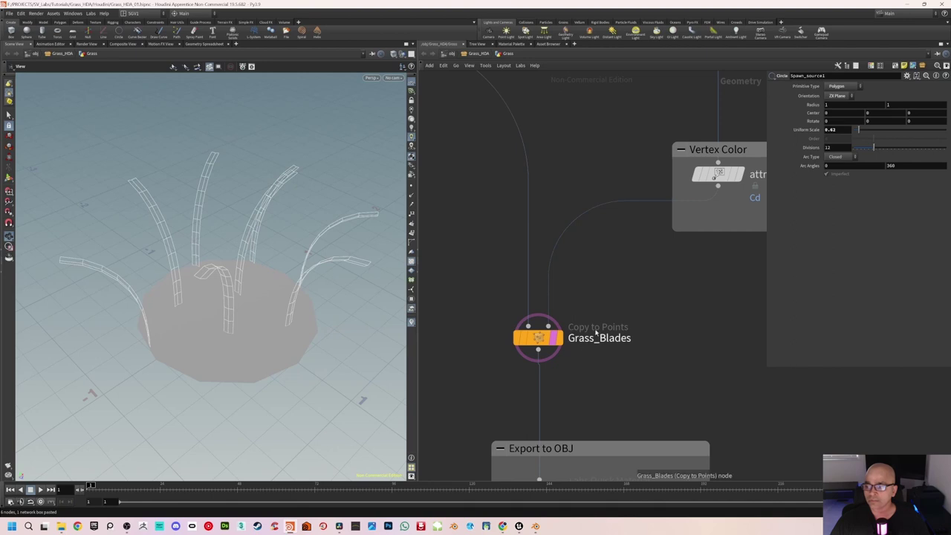
scroll(610, 278, "down", 5)
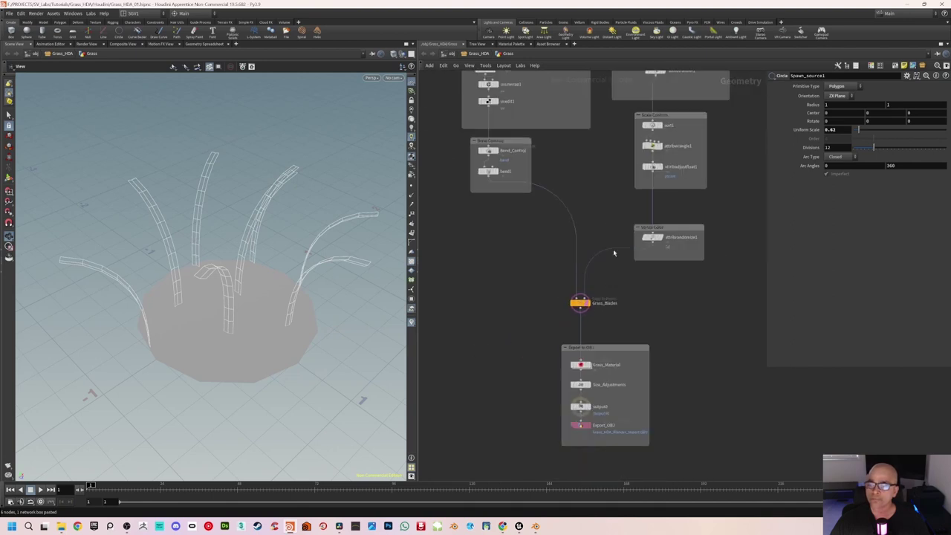
mouse_move(217, 276)
left_mouse_down()
mouse_move(238, 286)
mouse_move(187, 269)
mouse_move(208, 266)
mouse_move(220, 291)
mouse_move(199, 278)
left_mouse_up()
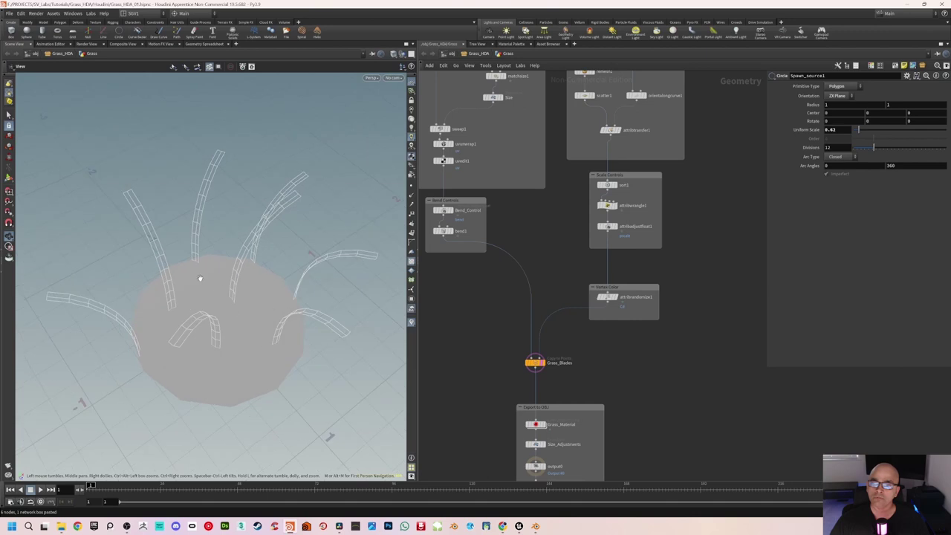
- Set the uniform scale of the Spawn_source1 circle to 0.35 and check its size against the grass blades
scroll(652, 210, "down", 2)
middle_click_drag(708, 172, 599, 260)
middle_click_drag(622, 212, 525, 285)
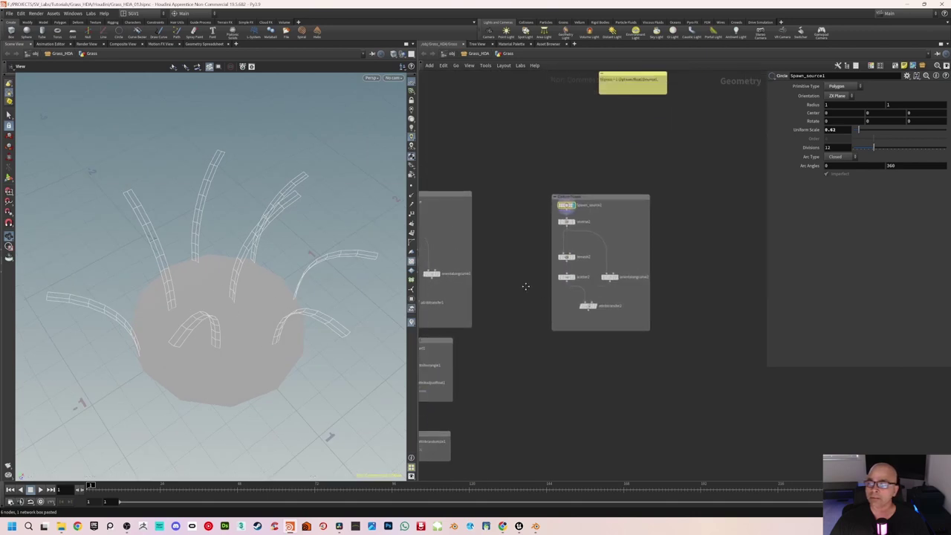
scroll(542, 246, "up", 4)
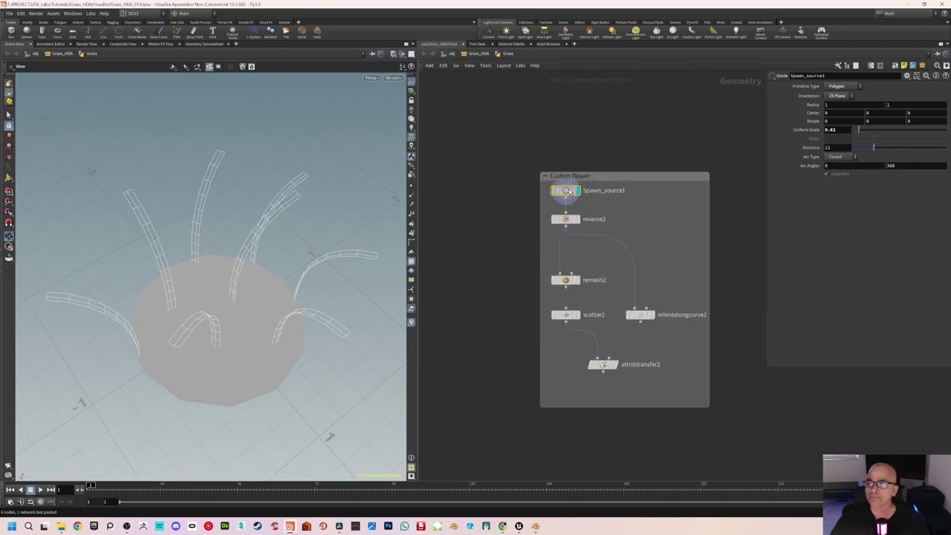
left_click_drag(307, 276, 280, 278)
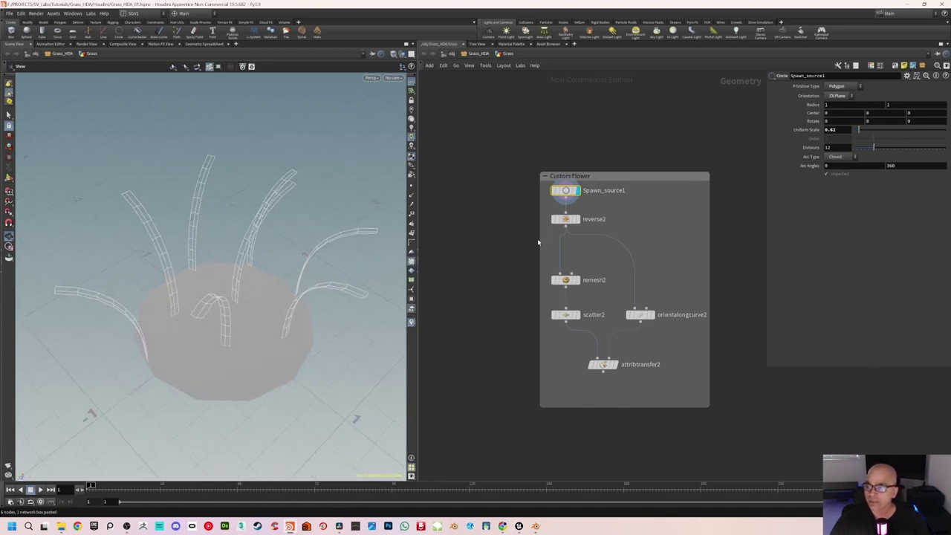
left_click_drag(321, 293, 254, 295)
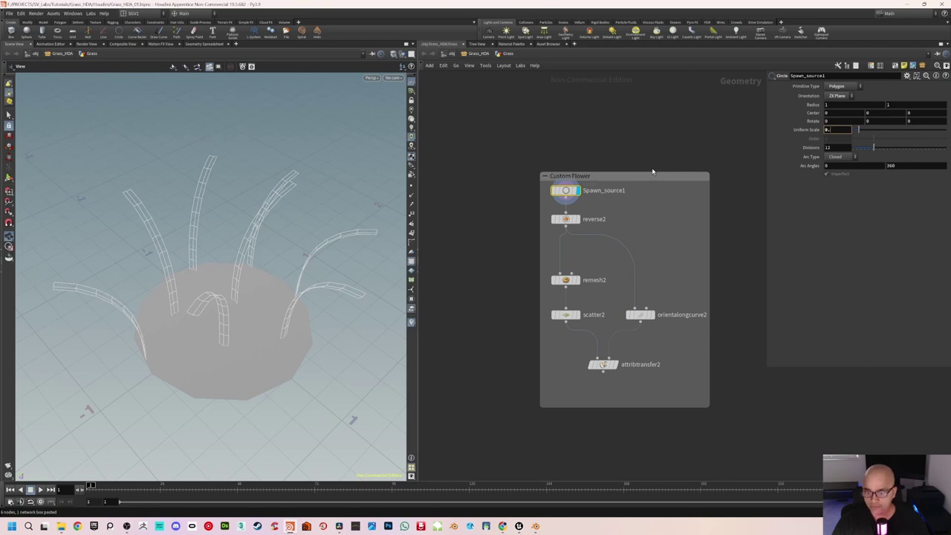
key("Return")
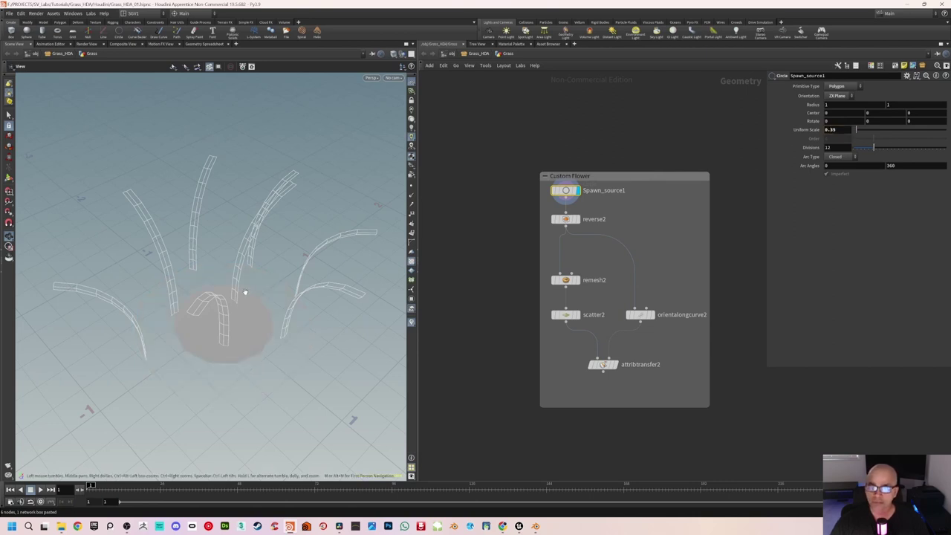
left_click_drag(246, 294, 214, 303)
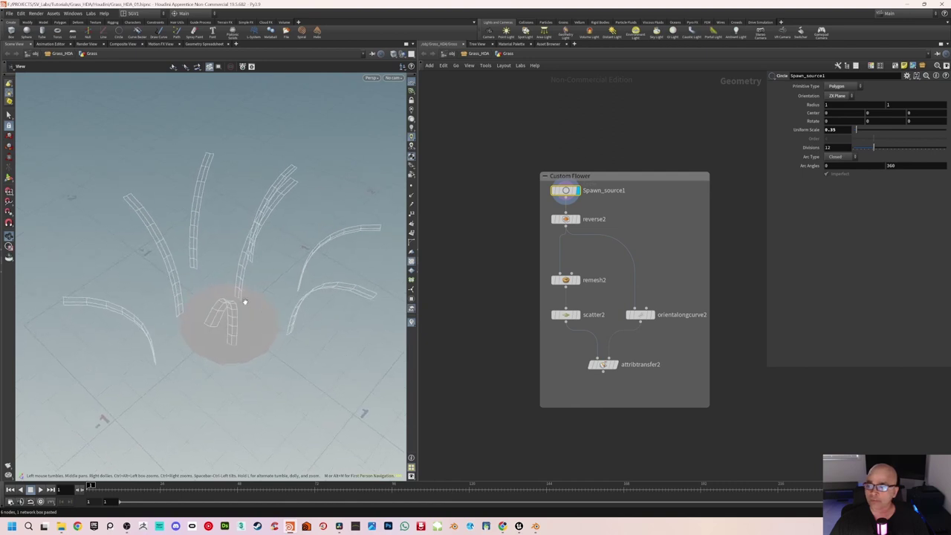
- Display the scatter2 node's points in the viewport and inspect their distribution up close
middle_click_drag(651, 261, 645, 219)
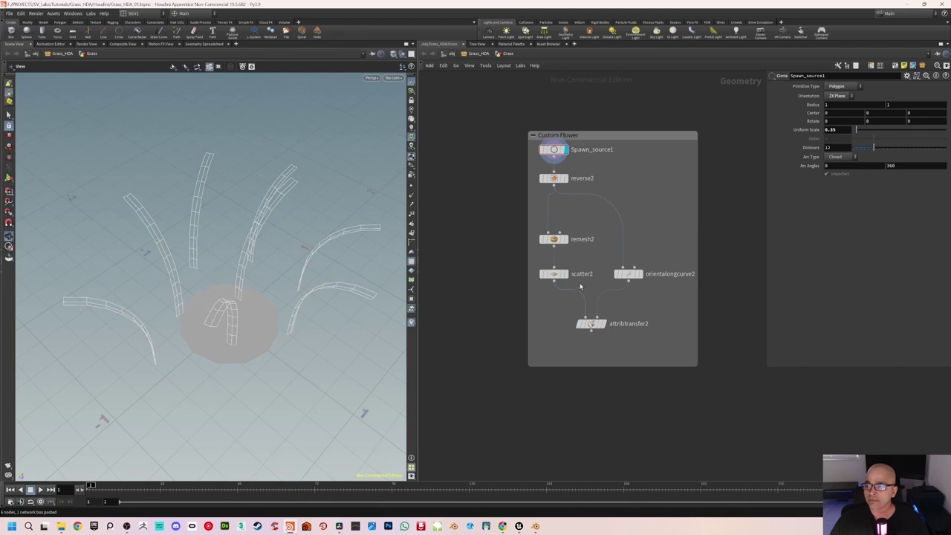
left_click(559, 275)
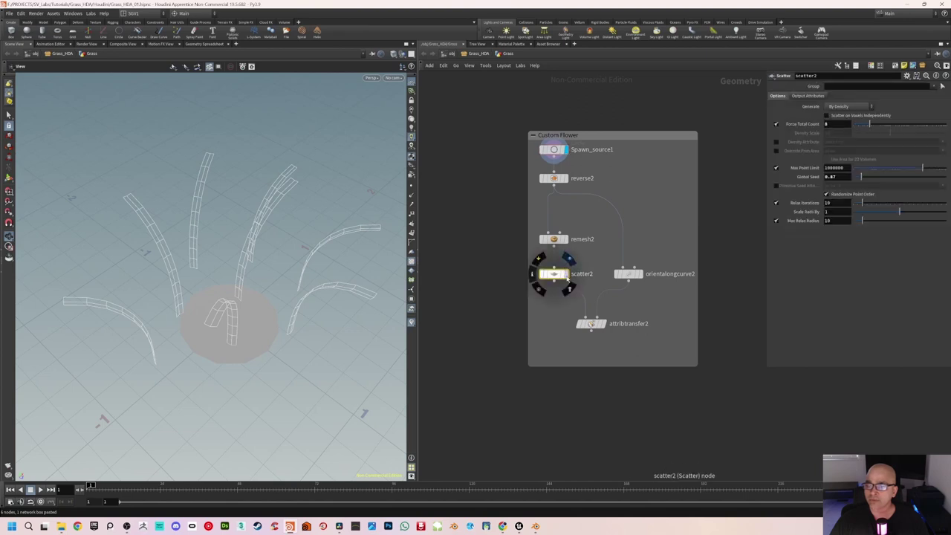
left_click(566, 275)
right_click_drag(200, 335, 260, 324)
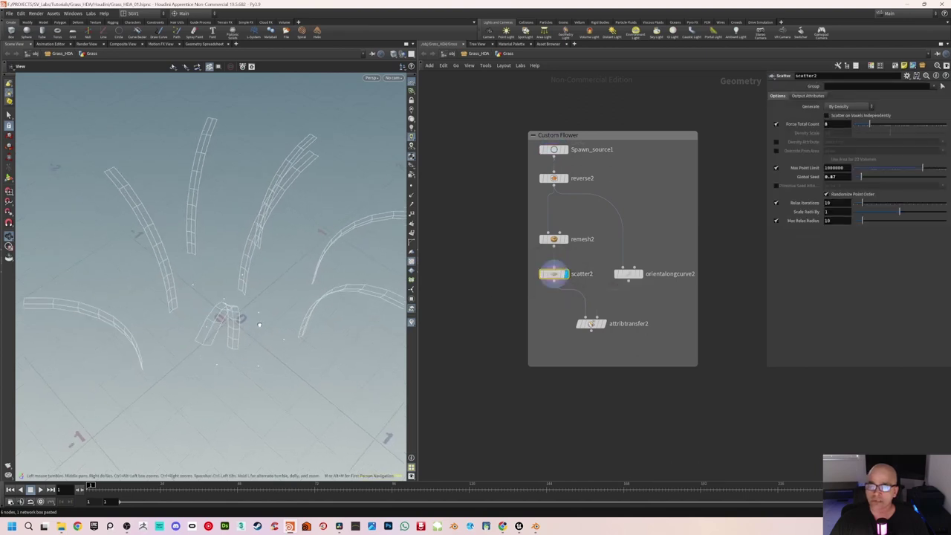
left_click_drag(260, 325, 266, 327)
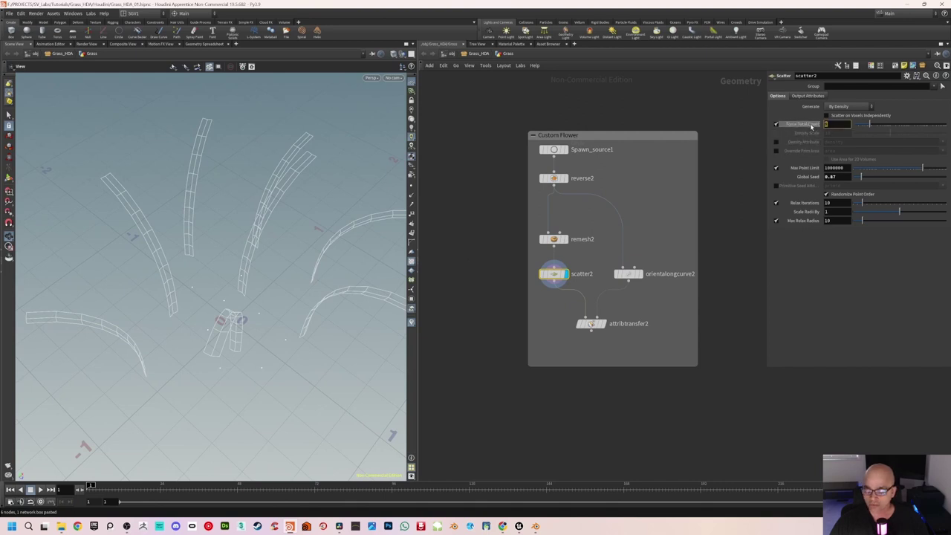
- Set scatter2 to a forced total count of 2 and a global seed of 1.04
type("2")
key("Return")
left_click_drag(340, 275, 276, 287)
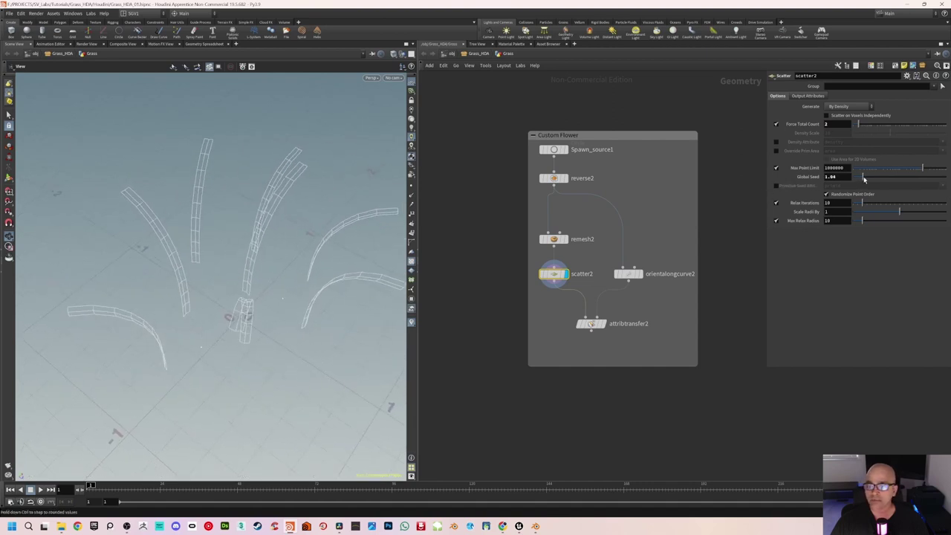
mouse_move(365, 299)
left_mouse_down()
mouse_move(378, 310)
mouse_move(369, 304)
left_mouse_up()
left_click_drag(293, 302, 285, 300)
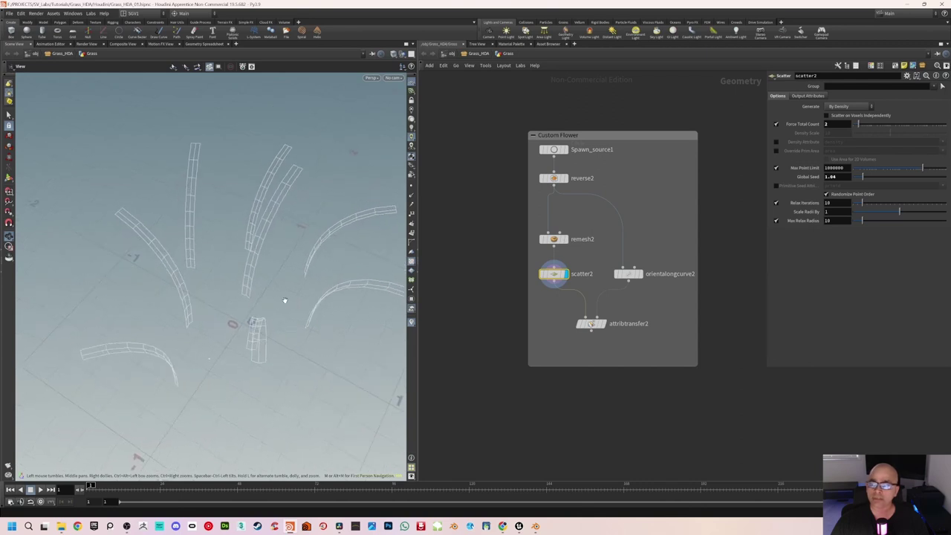
- Widen the Custom Flower network box on its scatter2 side to make room for another node
scroll(637, 240, "down", 1)
scroll(665, 240, "down", 1)
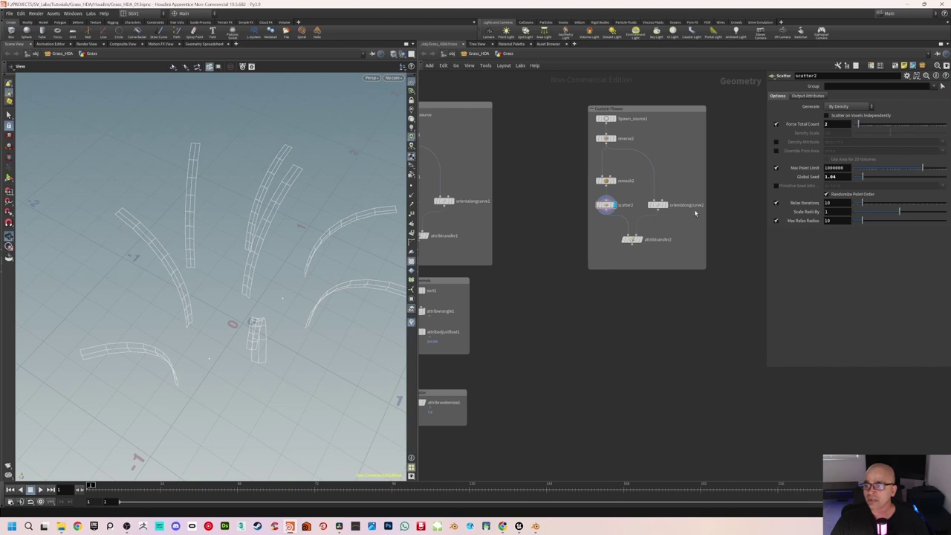
mouse_move(564, 284)
middle_mouse_down()
mouse_move(604, 260)
mouse_move(566, 281)
middle_mouse_up()
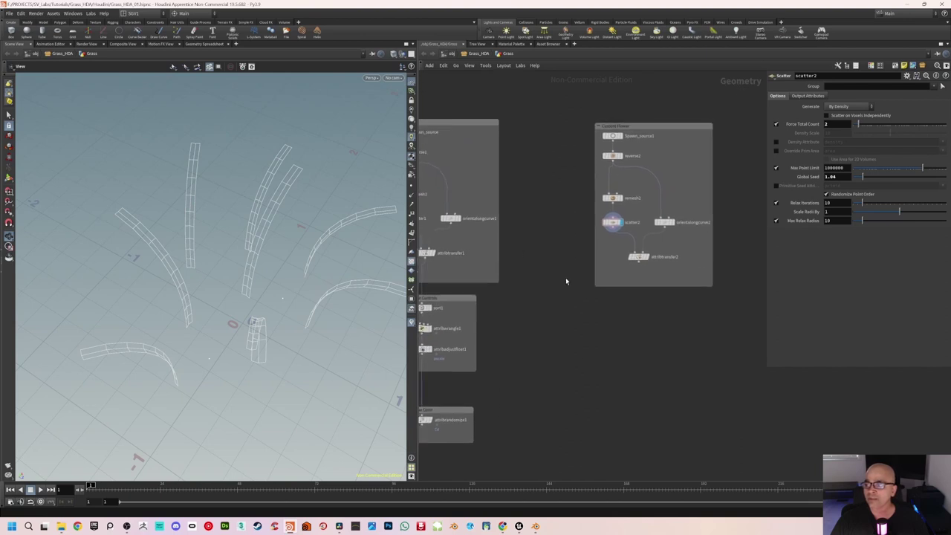
left_click_drag(595, 263, 555, 263)
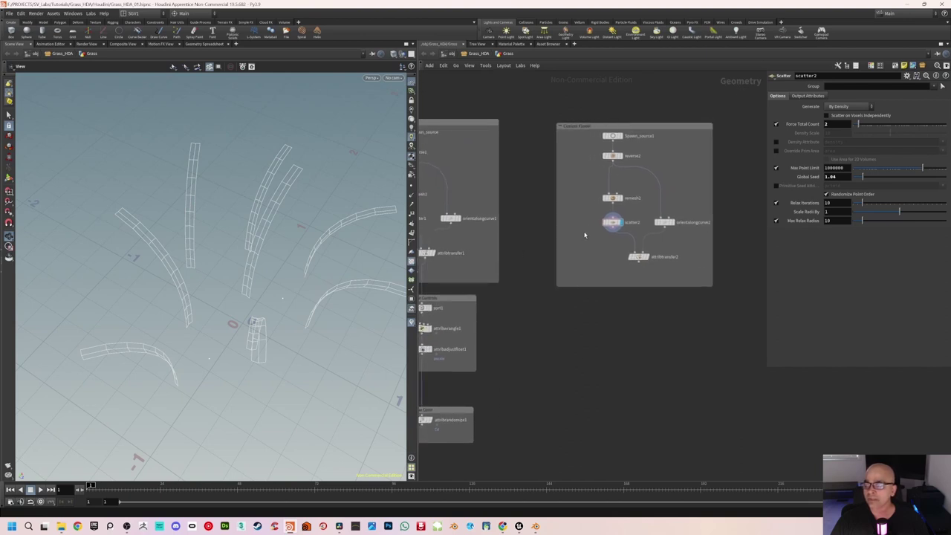
- Add a File node inside the Custom Flower box and load Flower_01_HoudiniImport.obj as its geometry file
scroll(576, 255, "up", 1)
key("Tab")
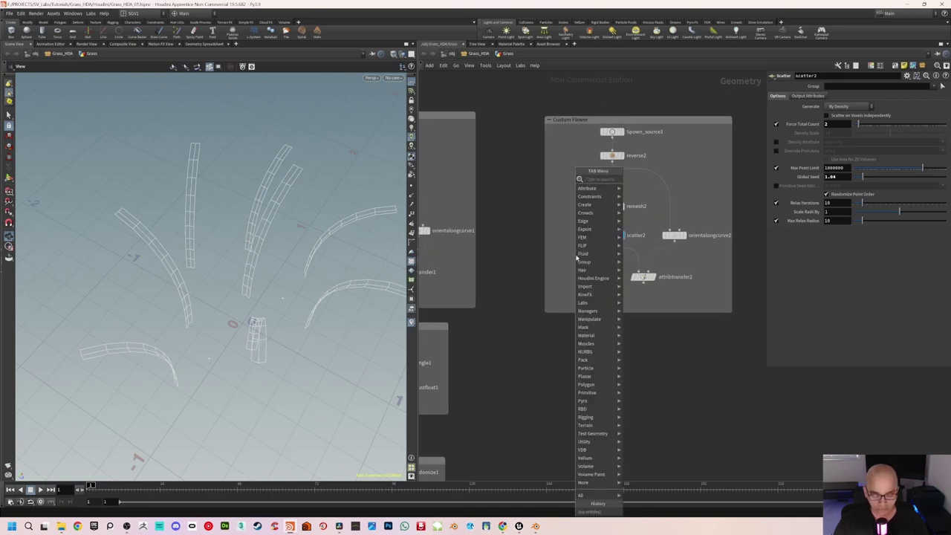
type("file")
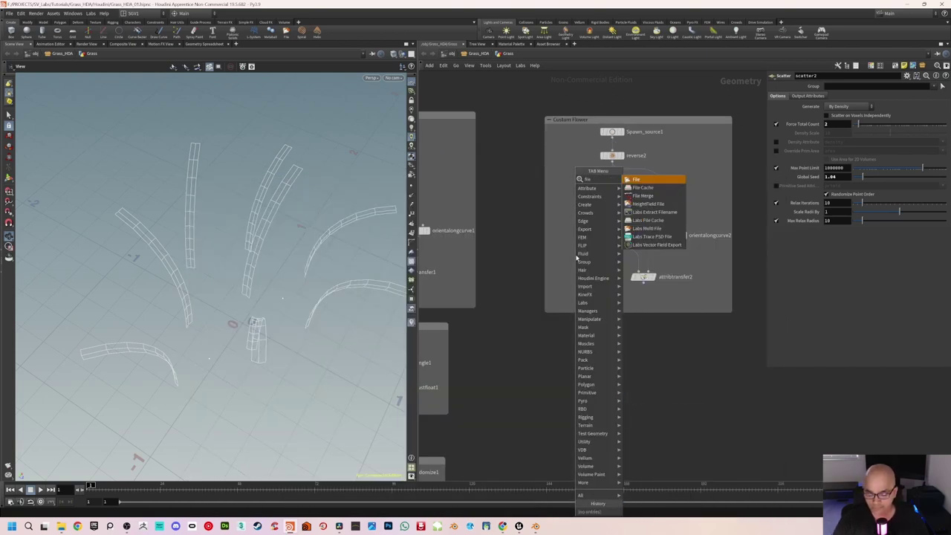
key("Return")
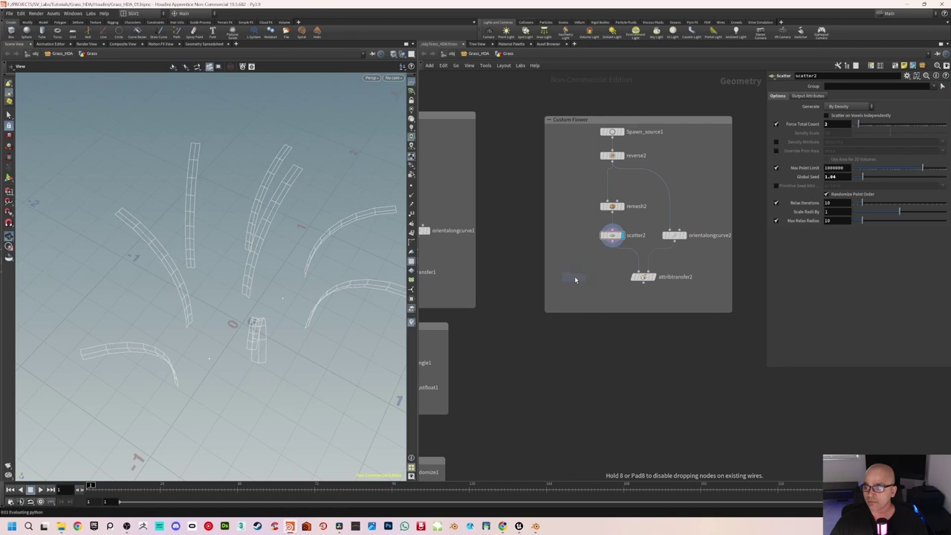
left_click(577, 279)
mouse_move(585, 277)
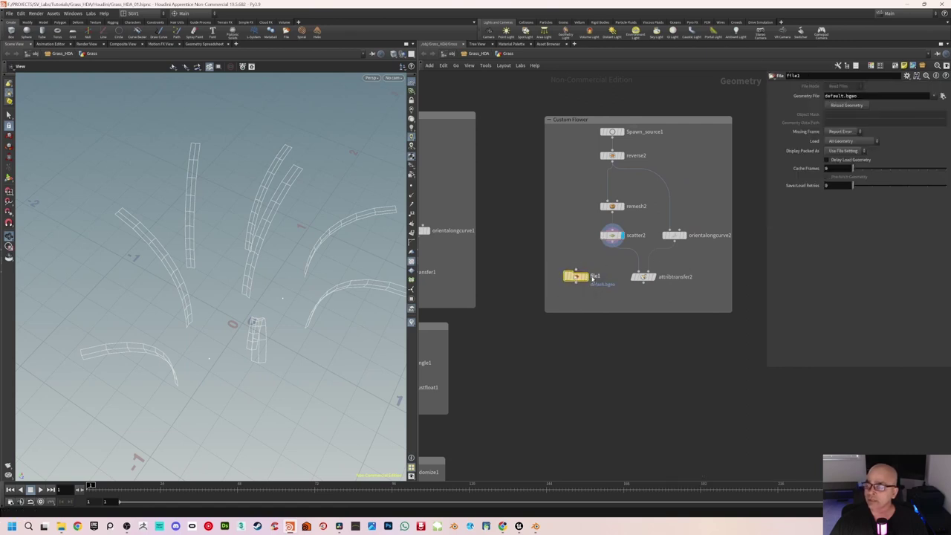
left_click(942, 96)
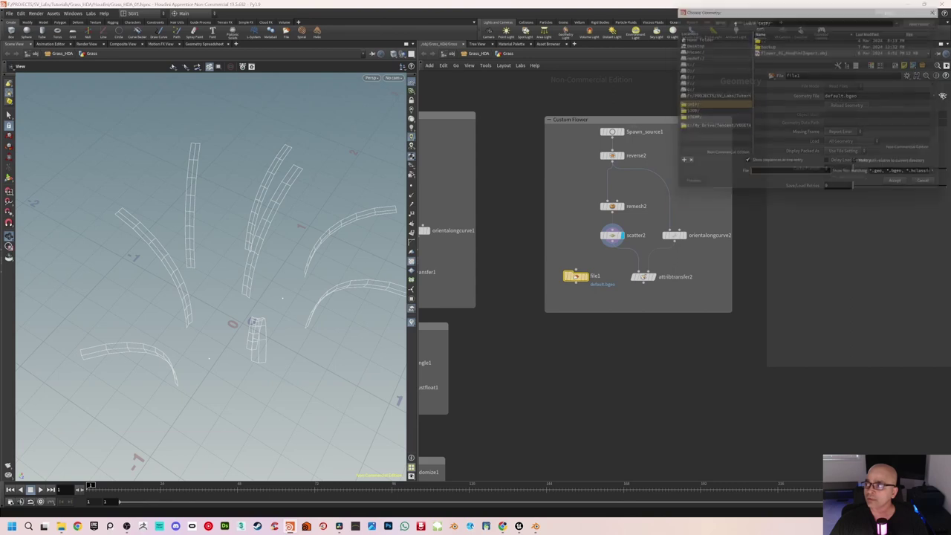
left_click(792, 50)
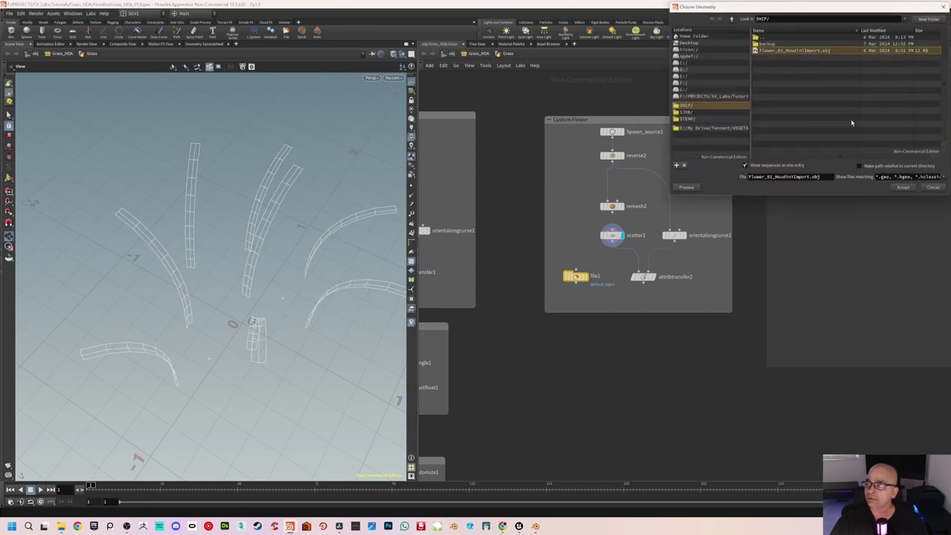
left_click(901, 188)
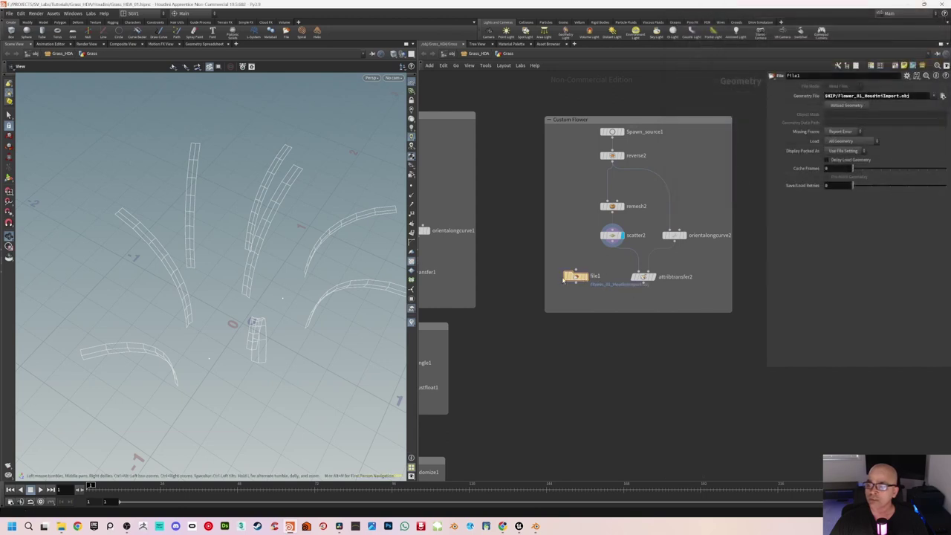
- Display the file1 node and inspect the imported flower's size and shape against the grass blades
mouse_move(583, 279)
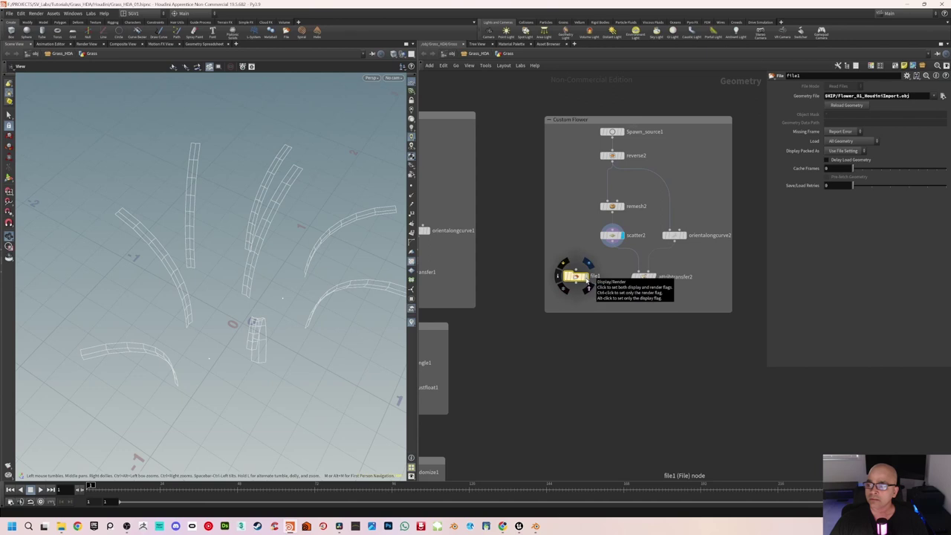
left_click(586, 281)
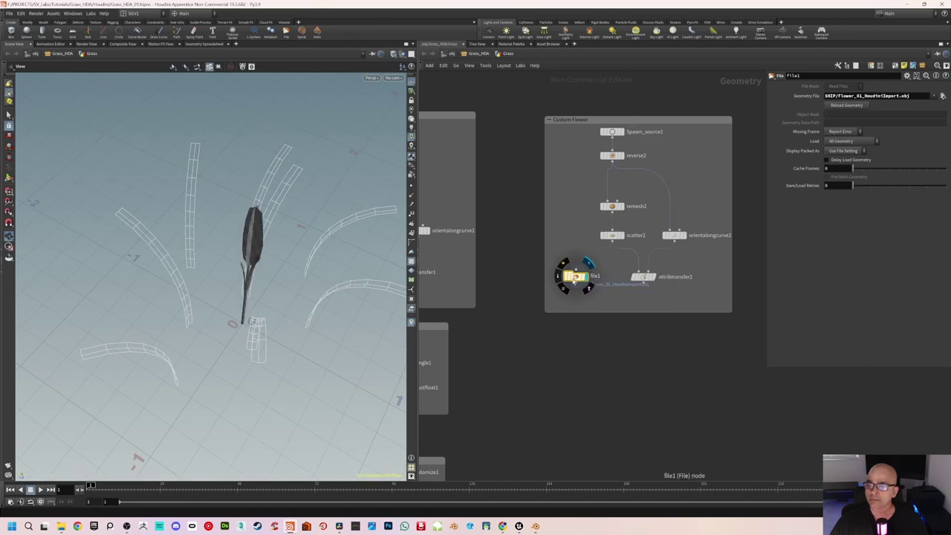
mouse_move(237, 286)
left_mouse_down()
mouse_move(268, 279)
mouse_move(248, 285)
left_mouse_up()
right_click_drag(249, 284, 281, 259)
mouse_move(280, 257)
left_mouse_down()
mouse_move(312, 252)
mouse_move(248, 269)
mouse_move(272, 257)
mouse_move(282, 268)
left_mouse_up()
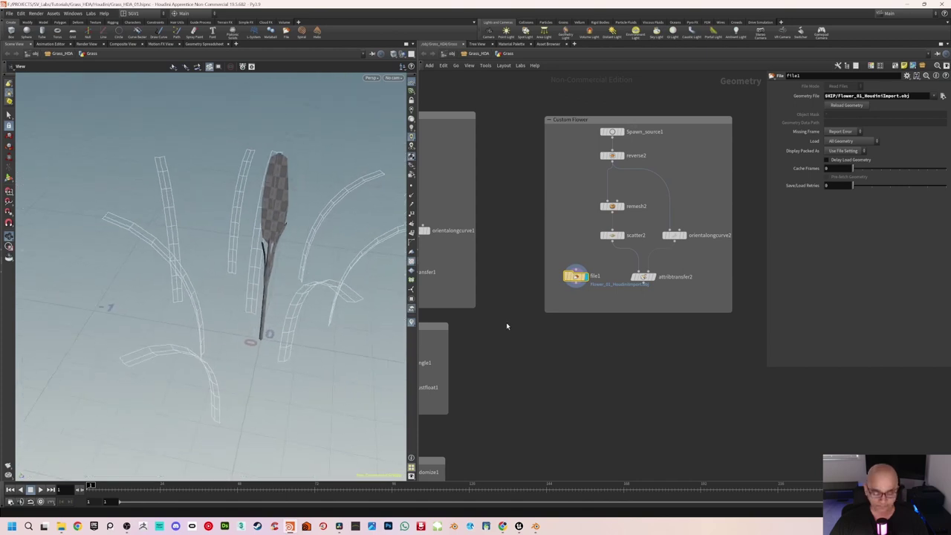
- Save the scene and extend the Custom Flower network box downward below the file1 and attribtransfer2 nodes
key("ctrl+s")
scroll(502, 318, "down", 3)
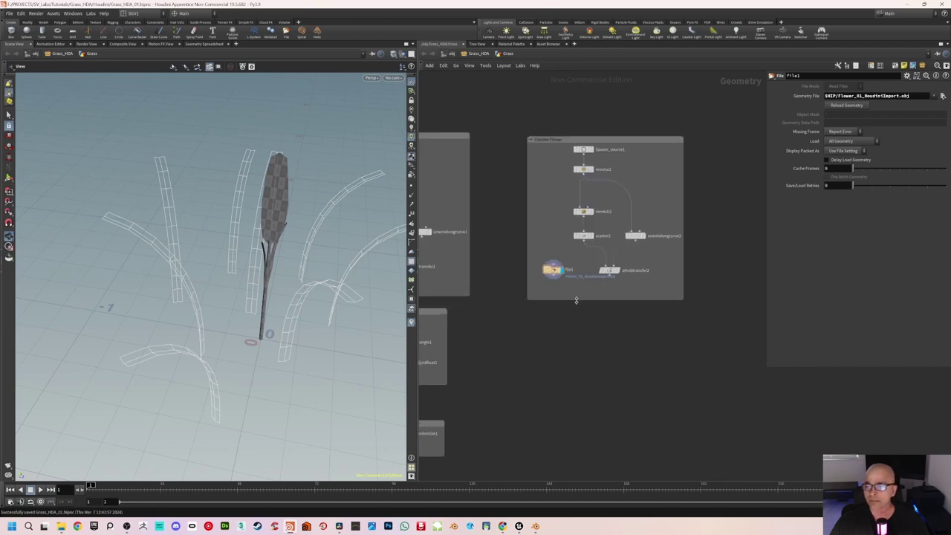
left_click_drag(576, 301, 577, 334)
scroll(586, 297, "up", 3)
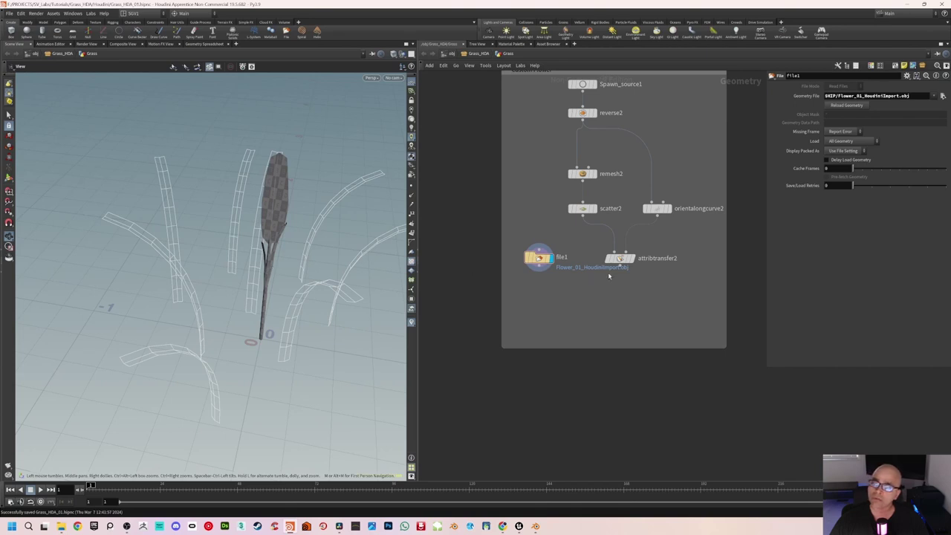
- Add a Copy to Points node below file1 and attribtransfer2 in the Custom Flower box
middle_click_drag(609, 276, 617, 282)
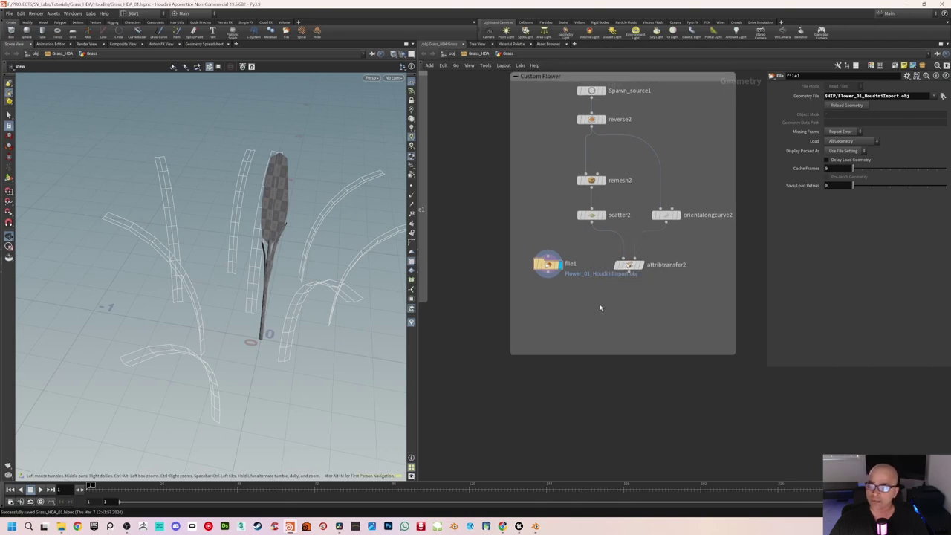
key("Tab")
type("co")
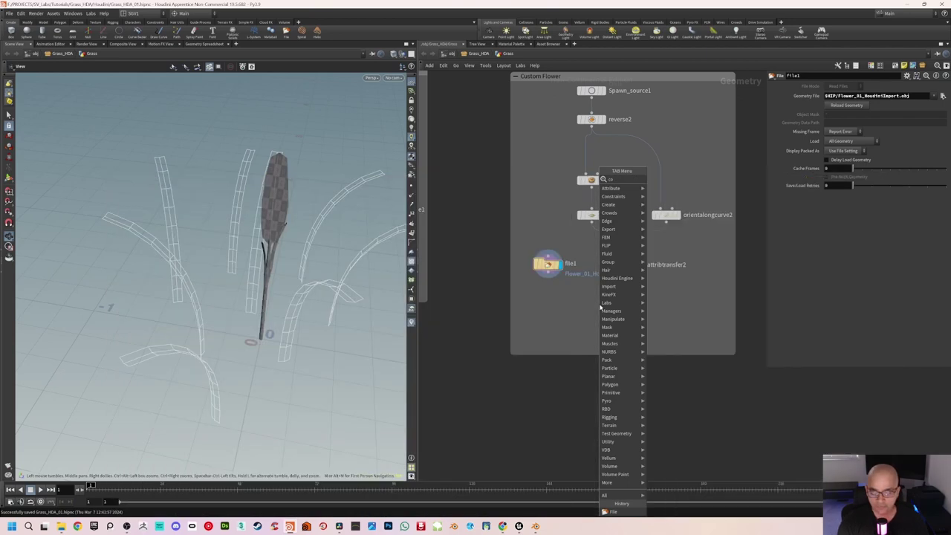
type("py")
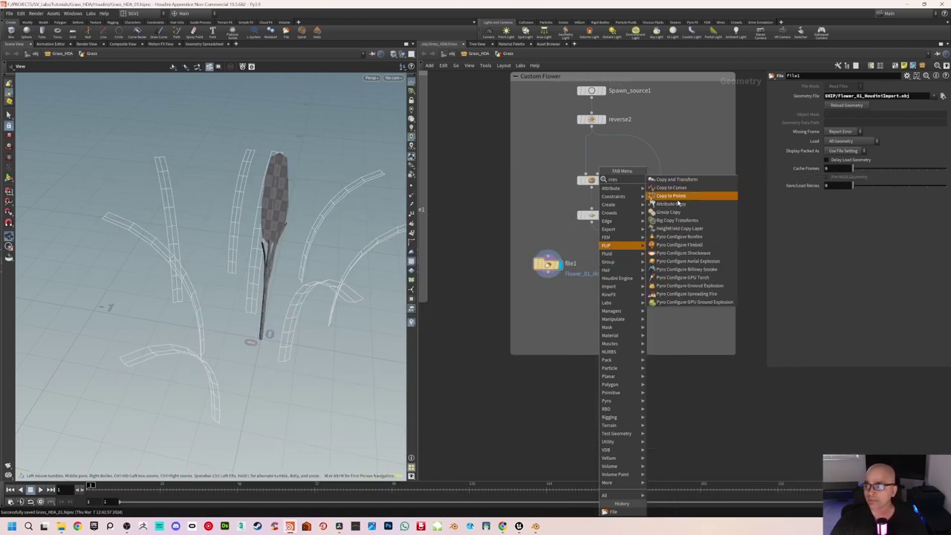
left_click(676, 196)
left_click(587, 314)
left_click(592, 301)
scroll(573, 288, "up", 1)
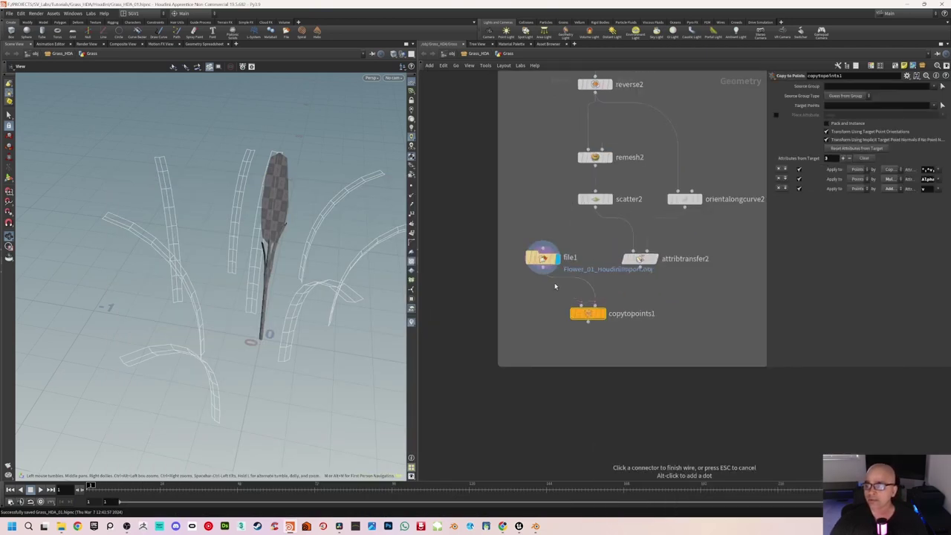
left_click(545, 270)
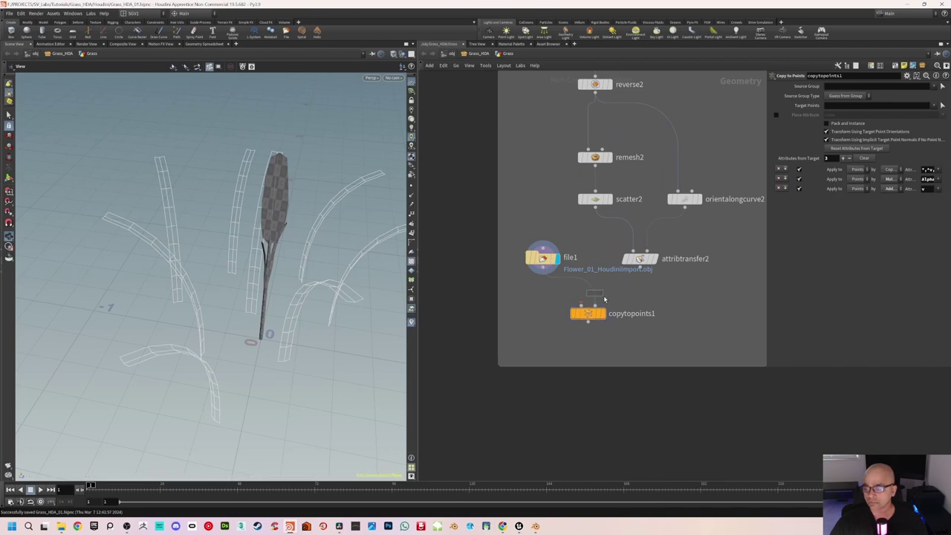
key("Delete")
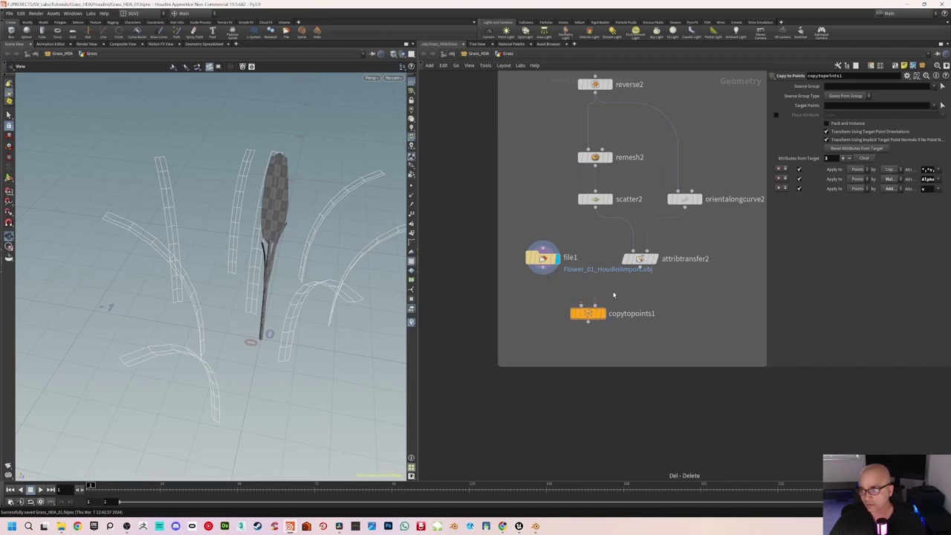
- Wire file1 into copytopoints1's first input and attribtransfer2 into its second, and display copytopoints1
left_click(543, 269)
left_click(582, 303)
left_click(641, 269)
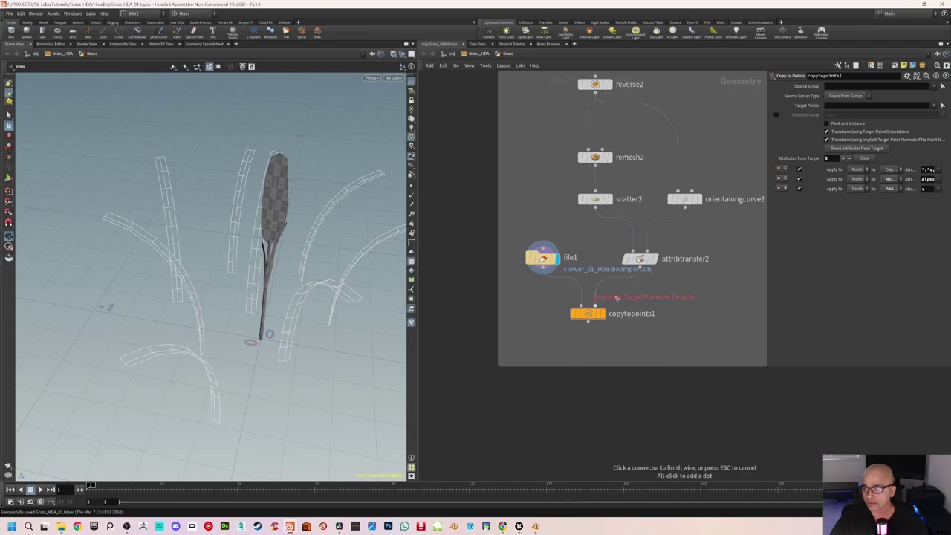
left_click(595, 304)
left_click(604, 316)
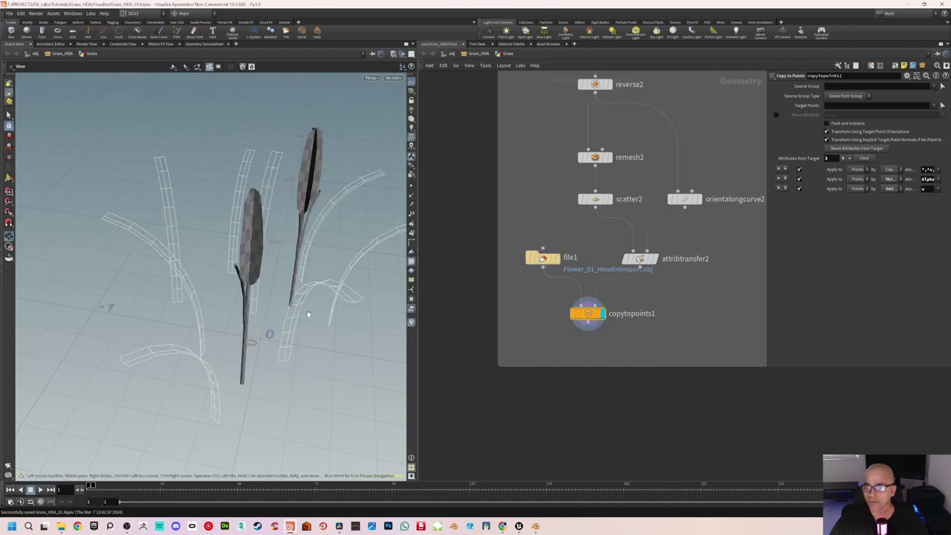
left_click_drag(308, 314, 274, 315, "alt")
- Set the Spawn_source1 circle's uniform scale to 0.3 and check the flower spacing among the blades
middle_click_drag(632, 225, 631, 261)
scroll(628, 122, "up", 1)
left_click(592, 111)
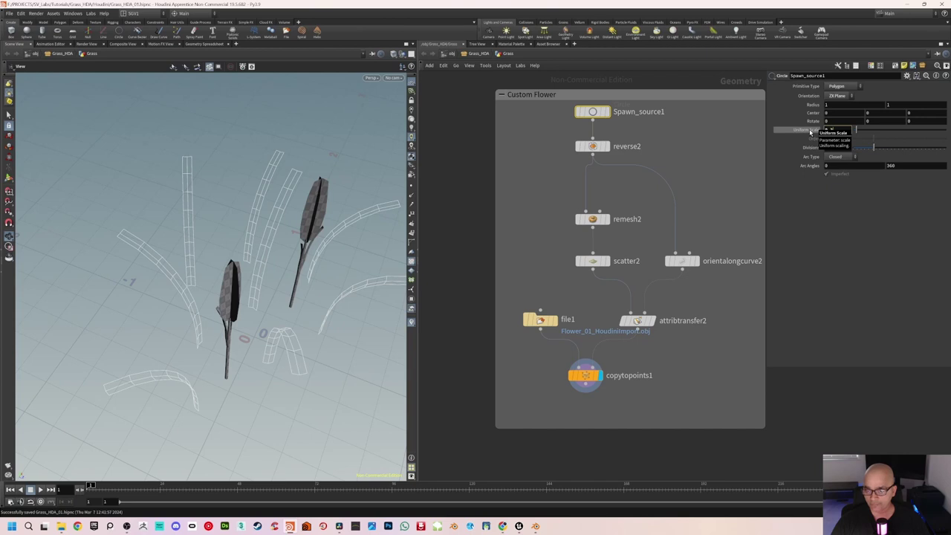
key("Return")
left_click_drag(172, 357, 200, 335)
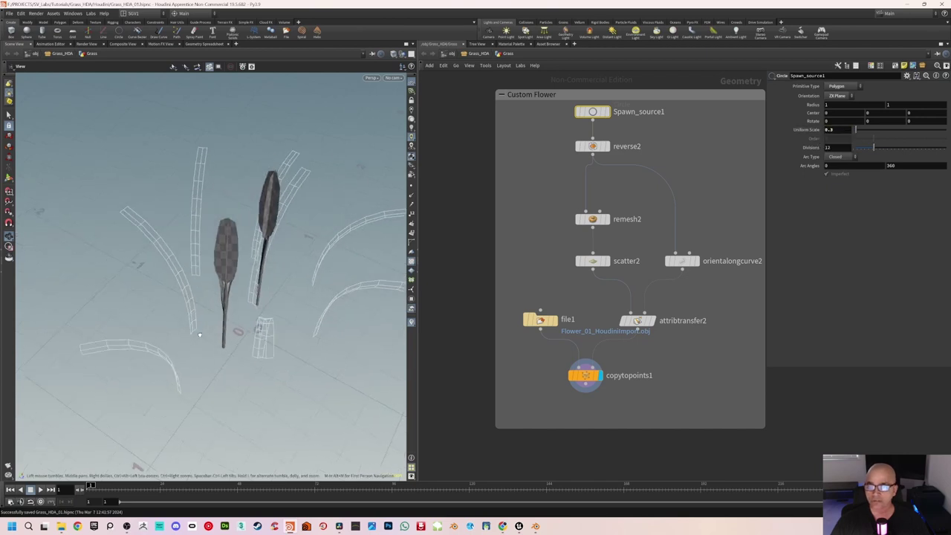
scroll(267, 286, "up", 5)
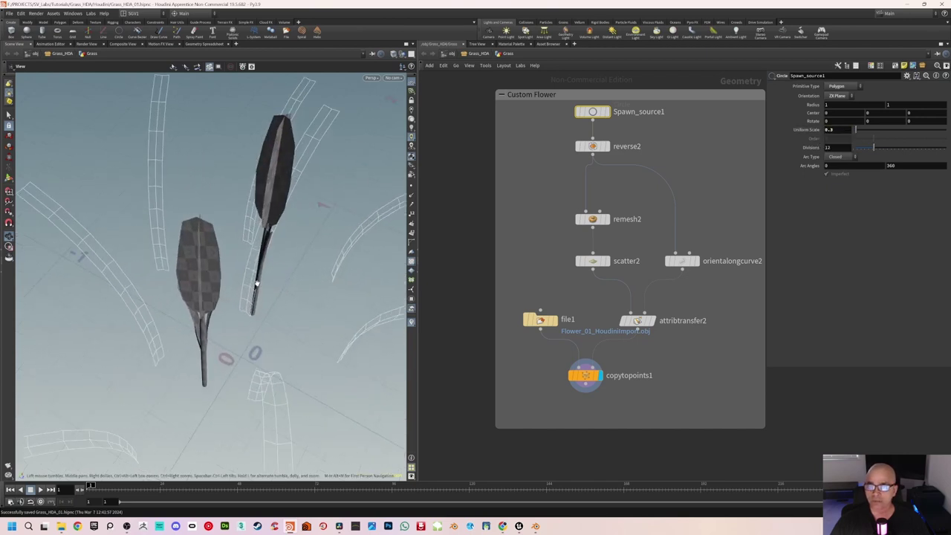
scroll(257, 283, "down", 2)
scroll(258, 295, "down", 4)
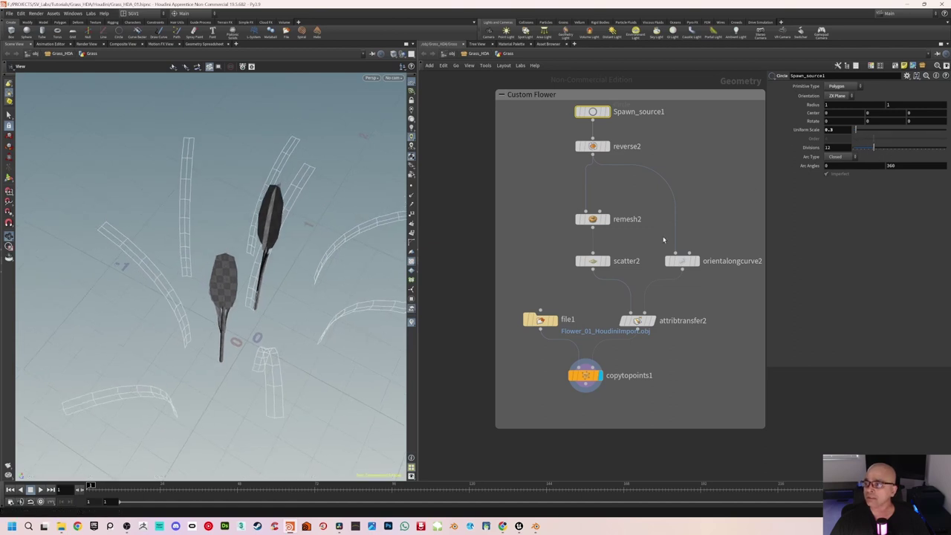
- Set scatter2's global seed to 1.2 and check the new flower positions from several angles
left_click(592, 261)
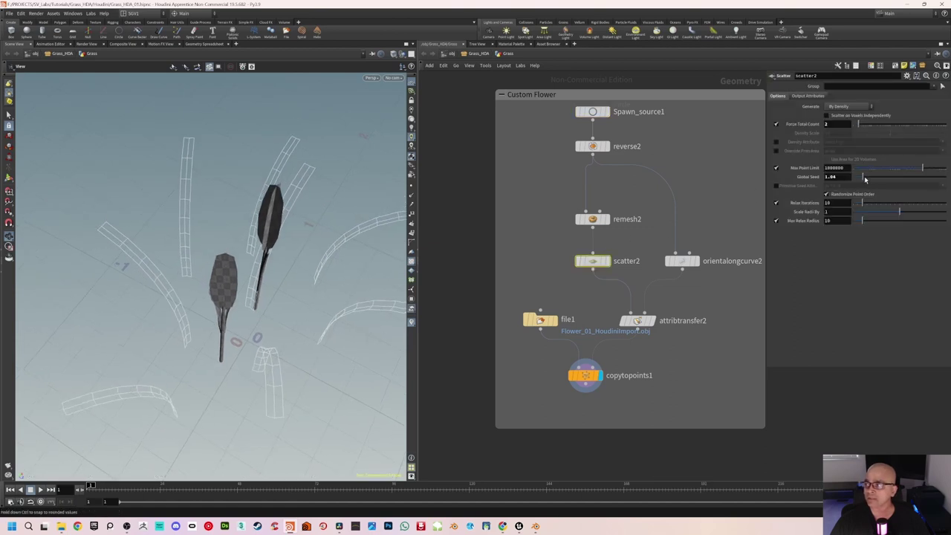
left_click_drag(865, 179, 865, 178)
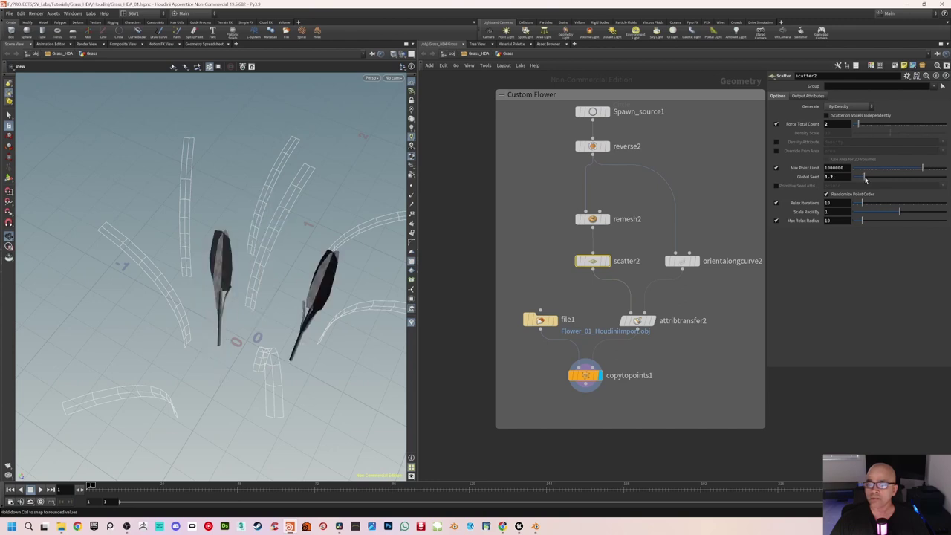
scroll(388, 313, "down", 1)
left_click_drag(271, 310, 237, 296)
left_click_drag(175, 283, 307, 312)
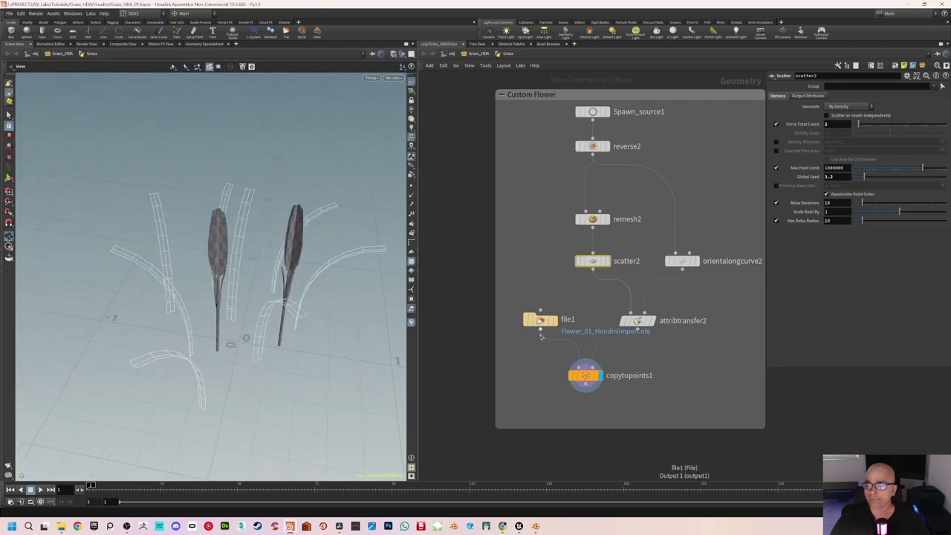
- Review the placed flowers among the blades and locate the Grass_Blades node below the Vertex Color box
scroll(535, 350, "down", 5)
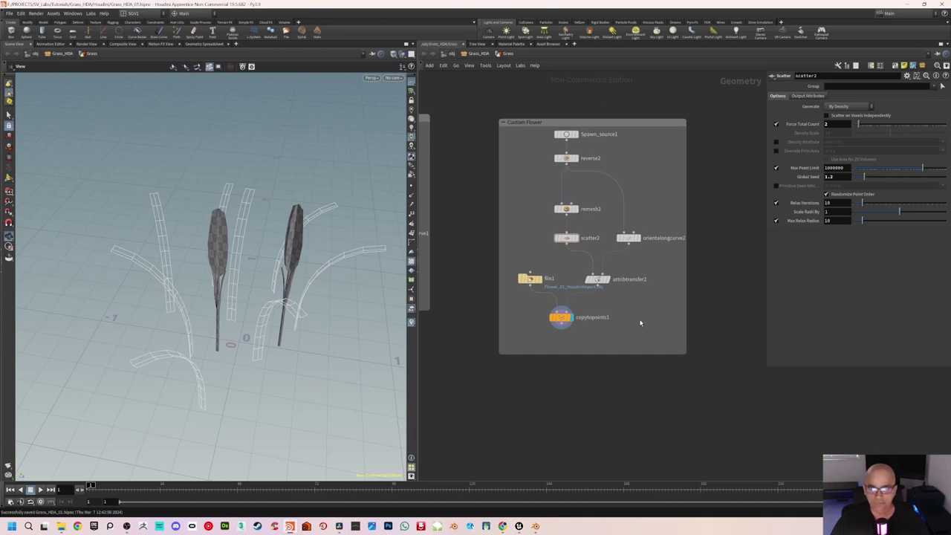
left_click_drag(257, 303, 265, 297)
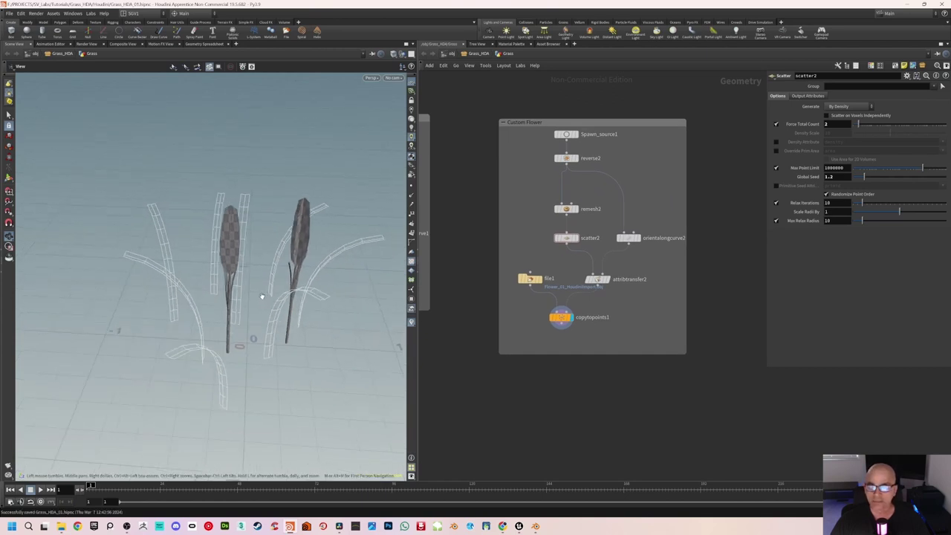
scroll(530, 305, "down", 3)
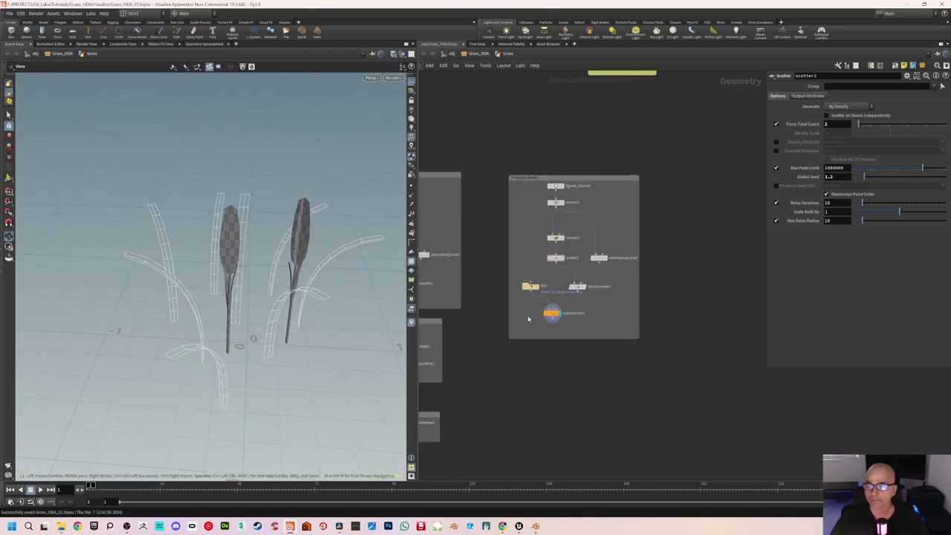
middle_click_drag(528, 319, 560, 255)
middle_click_drag(525, 325, 556, 300)
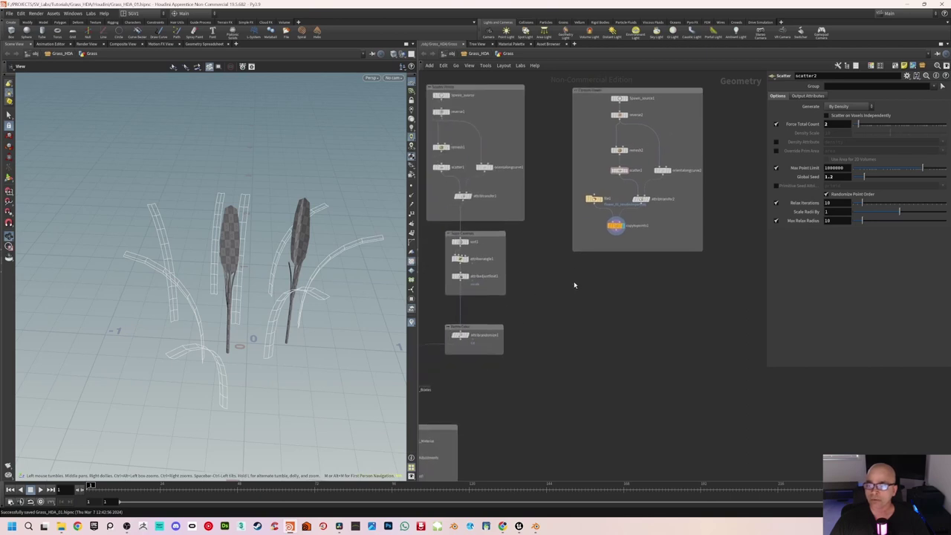
middle_click_drag(506, 354, 573, 287)
scroll(475, 301, "up", 3)
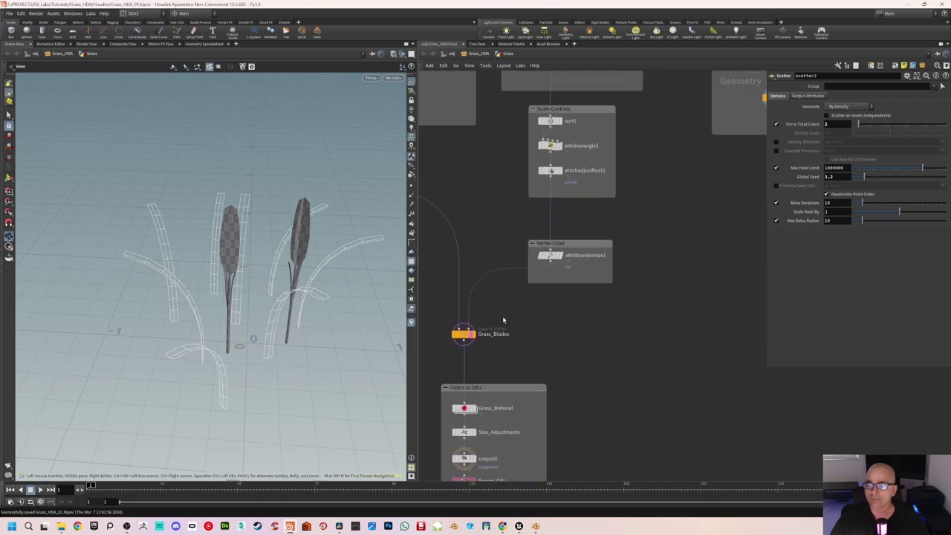
- Turn off the Grass_Blades template display and move the Export to OBJ box away from Grass_Blades, towards the Custom Flower branch
left_click(471, 336)
scroll(591, 286, "down", 3)
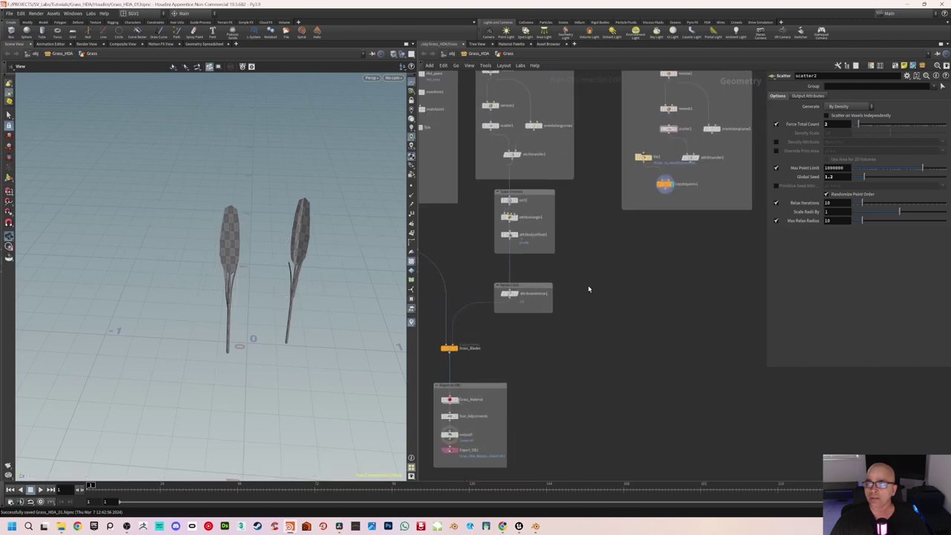
scroll(588, 289, "down", 2)
middle_click_drag(502, 366, 507, 323)
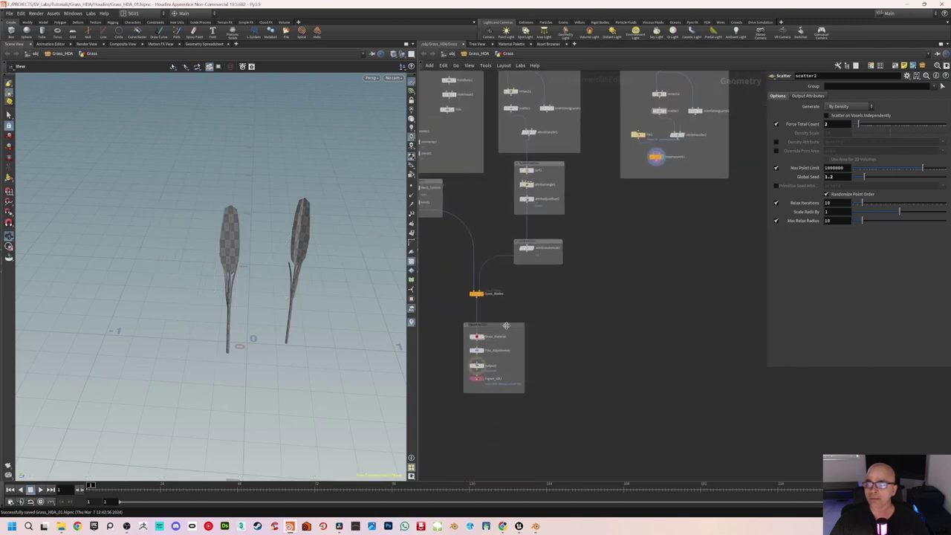
left_click_drag(506, 325, 617, 361)
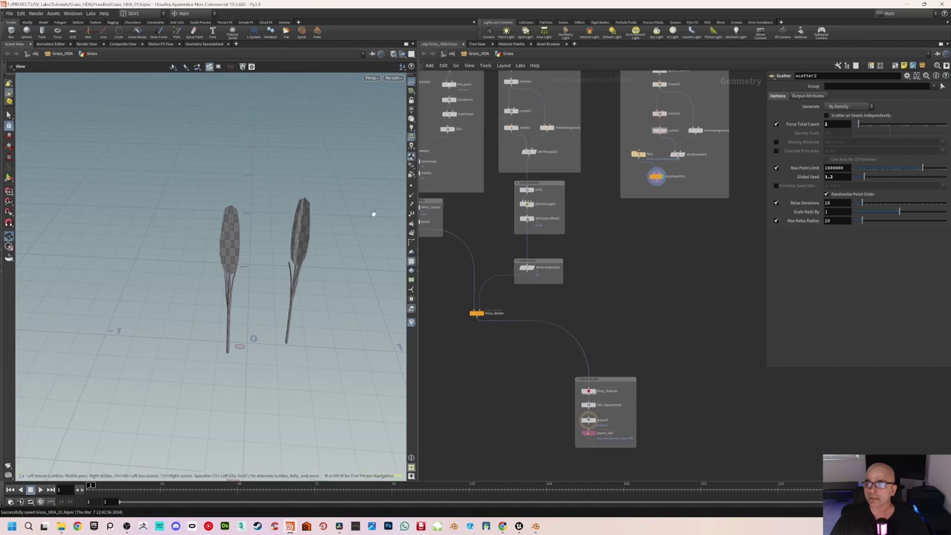
- Display Grass_Blades on its own and then copytopoints1 to compare the blade and flower outputs
scroll(489, 286, "up", 2)
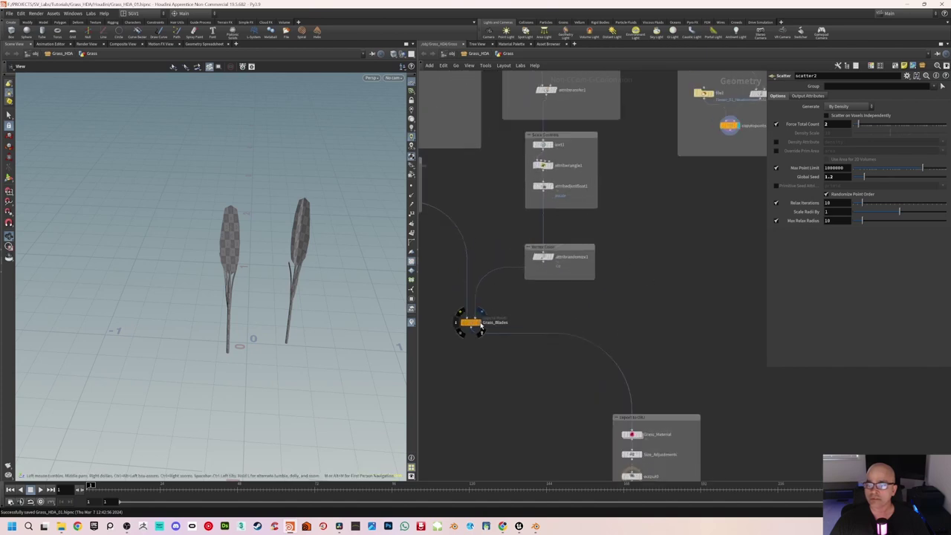
left_click(482, 326)
middle_click_drag(736, 152, 723, 173)
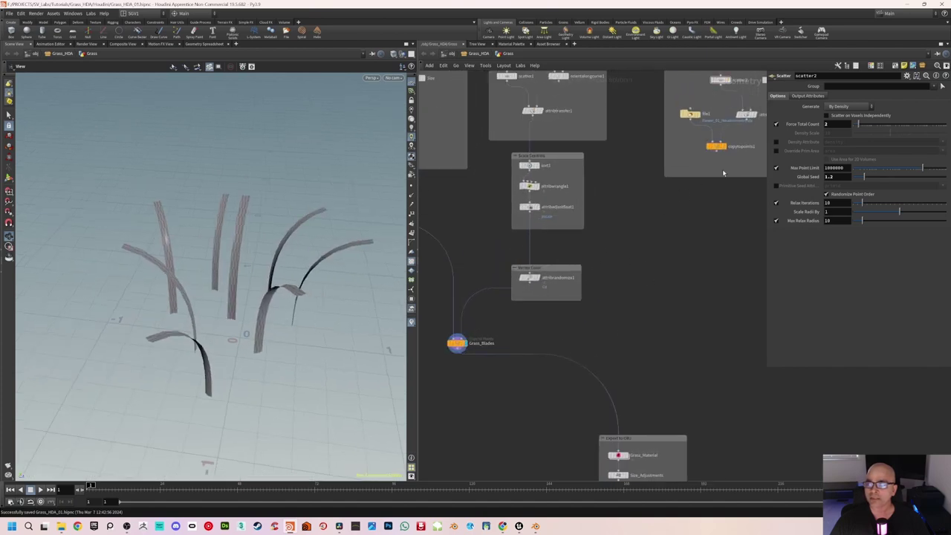
left_click(723, 145)
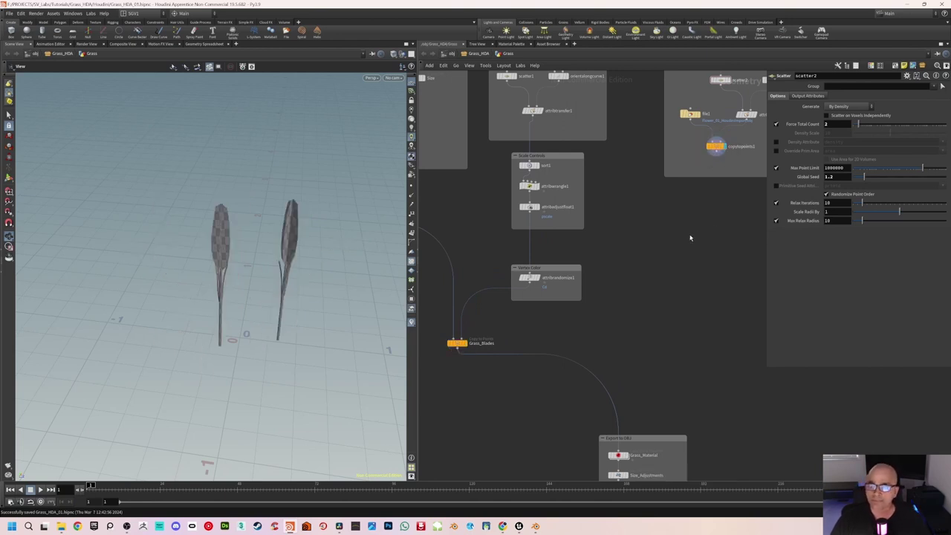
- Add a Merge node in the empty area above the Export to OBJ box
middle_click_drag(632, 262, 629, 241)
key("Tab")
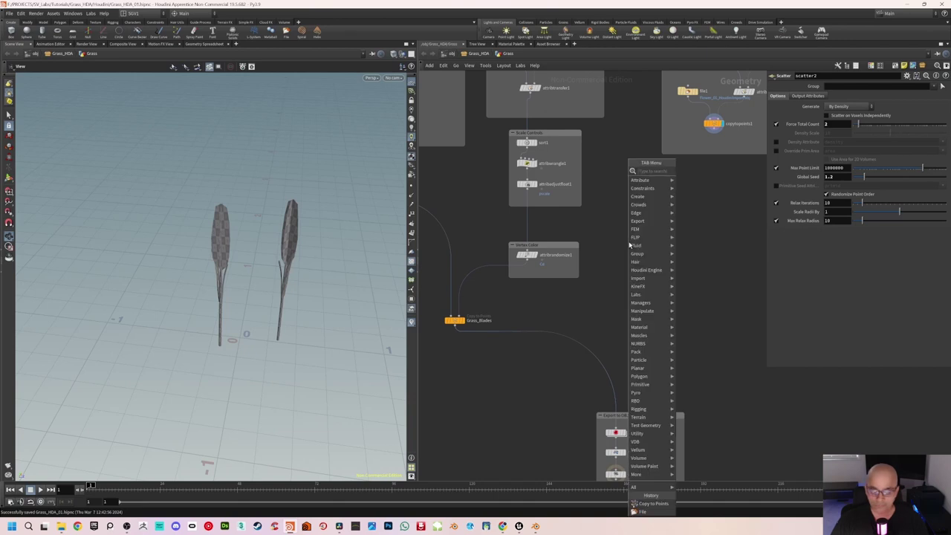
type("merge")
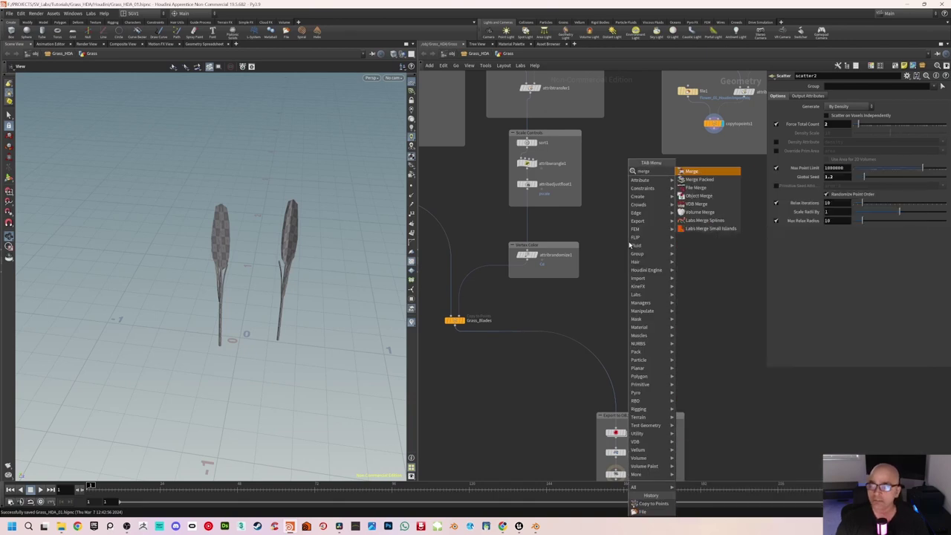
key("Return")
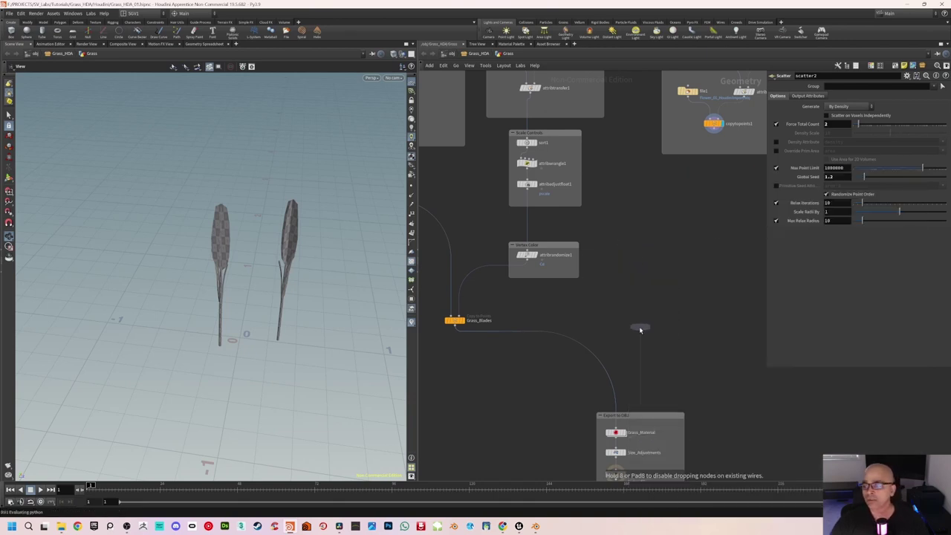
left_click(638, 338)
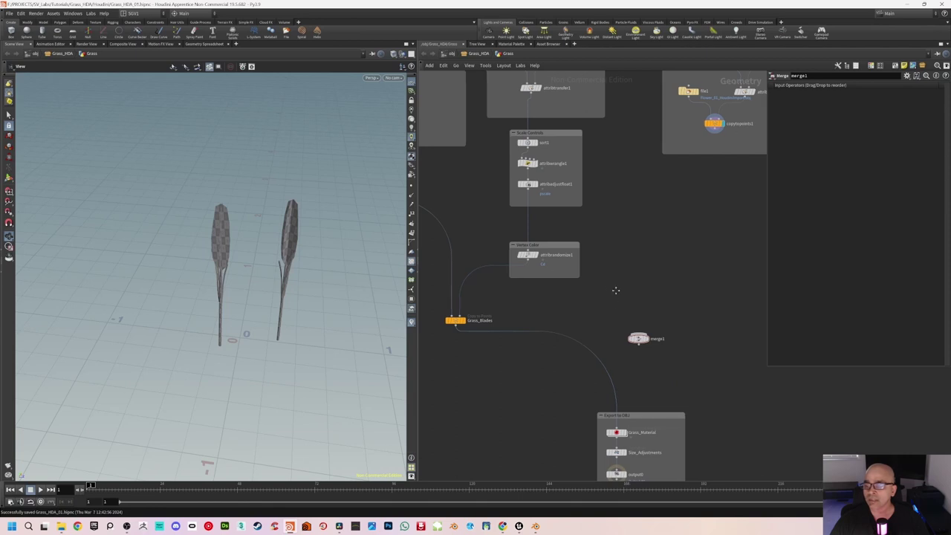
- Wire the outputs of Grass_Blades and copytopoints1 into merge1, with Grass_Blades as the first input
middle_click_drag(616, 289, 633, 299)
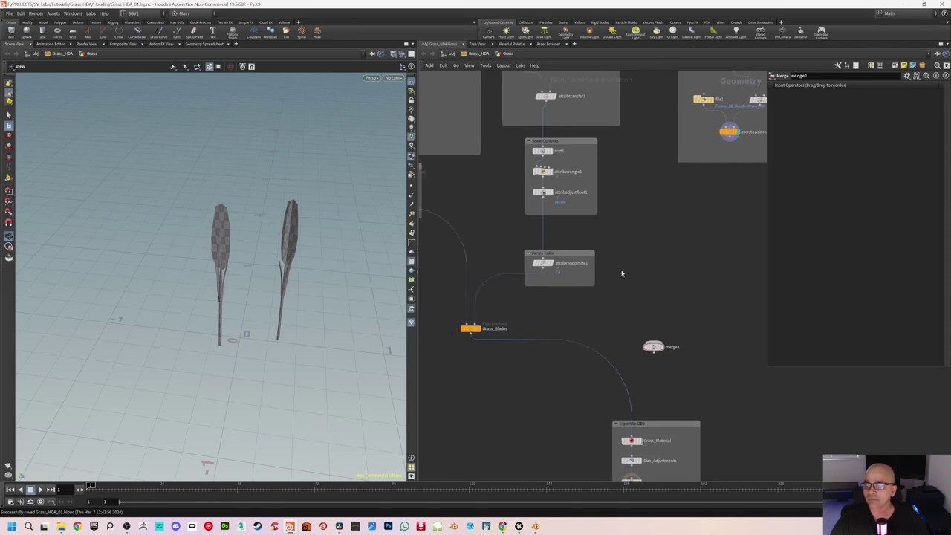
middle_click_drag(667, 283, 649, 276)
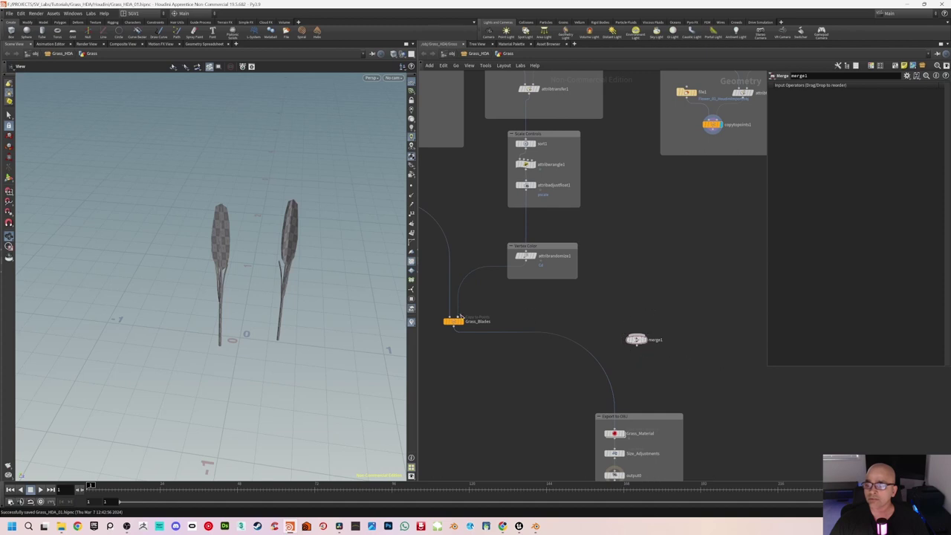
middle_click_drag(624, 216, 629, 232)
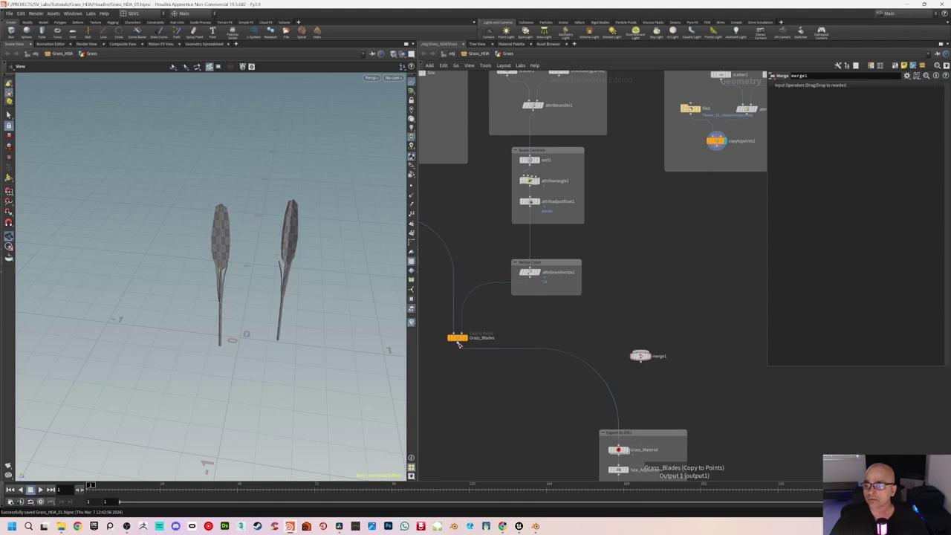
left_click(459, 344)
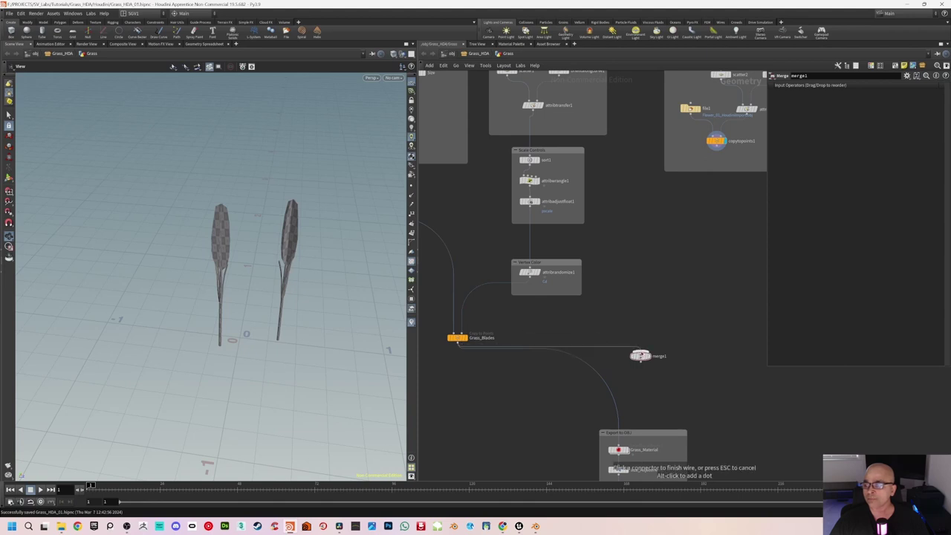
left_click(640, 352)
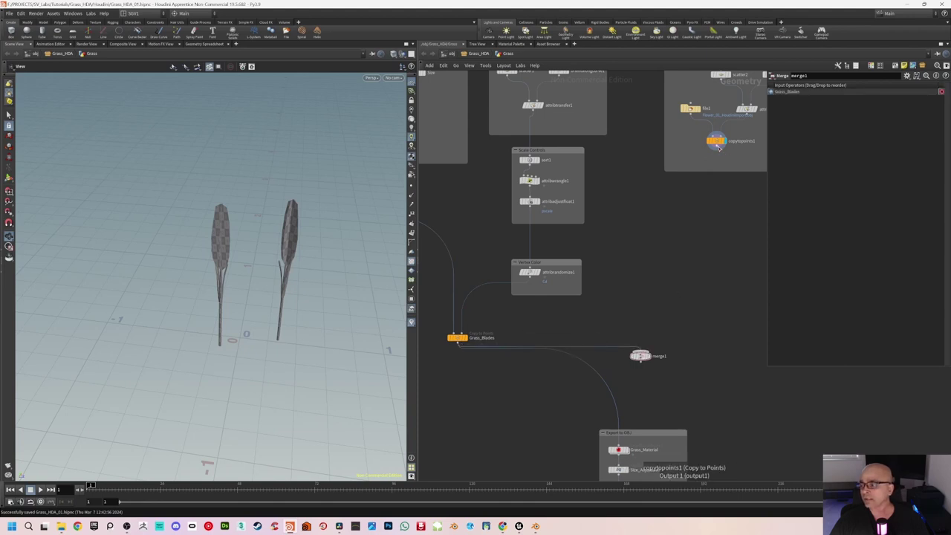
left_click(717, 145)
left_click(639, 351)
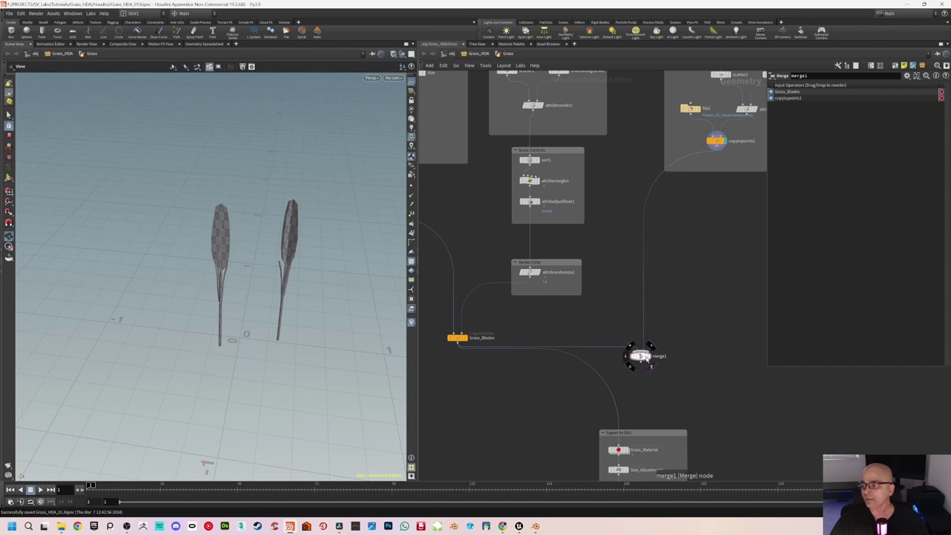
- Display merge1 and check the combined grass and flowers from another angle
left_click(650, 358)
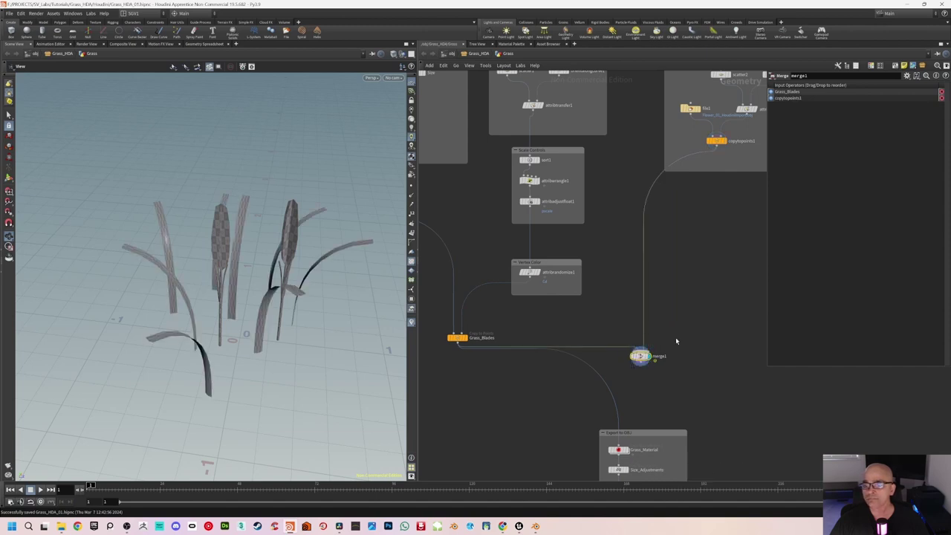
right_click_drag(210, 327, 233, 299)
left_click_drag(233, 299, 245, 258)
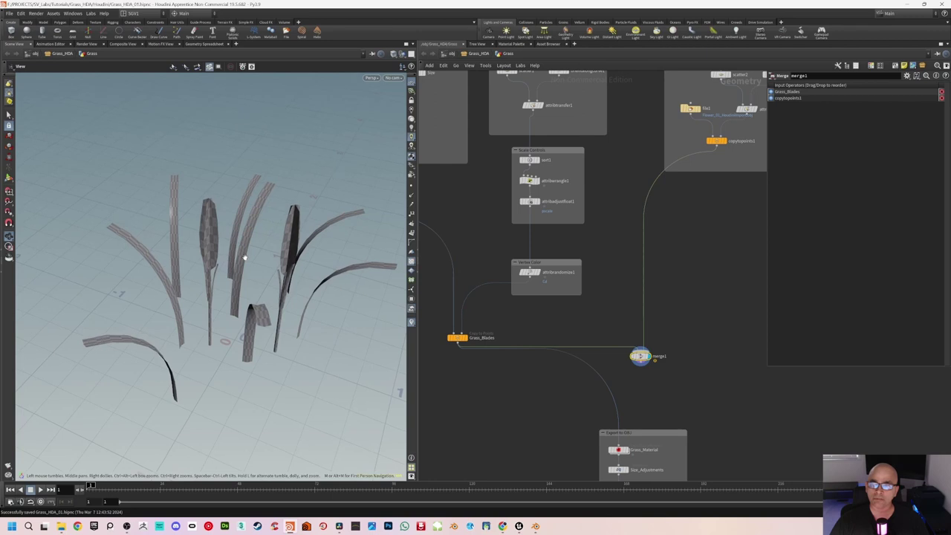
- Open merge1's node info window, pin it open and move it clear of the merge1 node to read the attributes
middle_click_drag(626, 269, 599, 269)
scroll(593, 276, "up", 2)
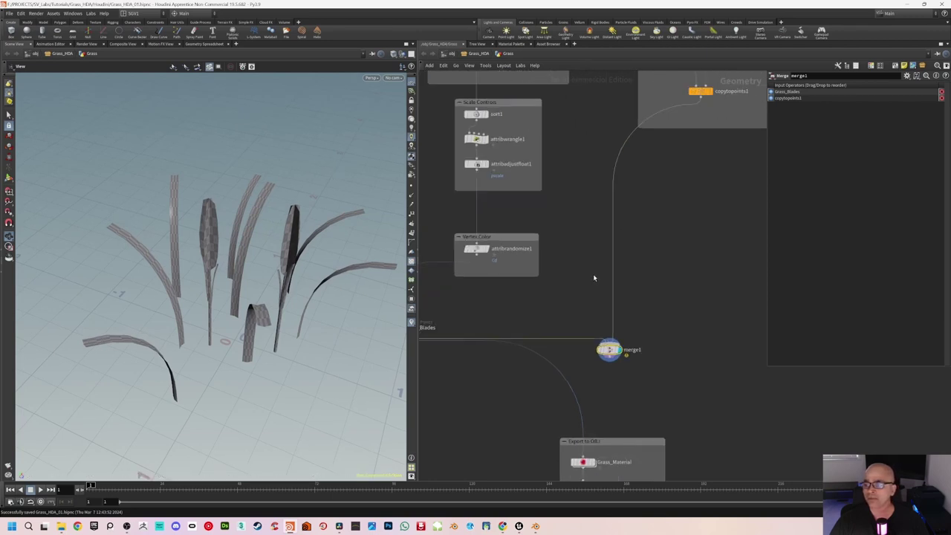
scroll(594, 277, "down", 2)
scroll(607, 342, "up", 2)
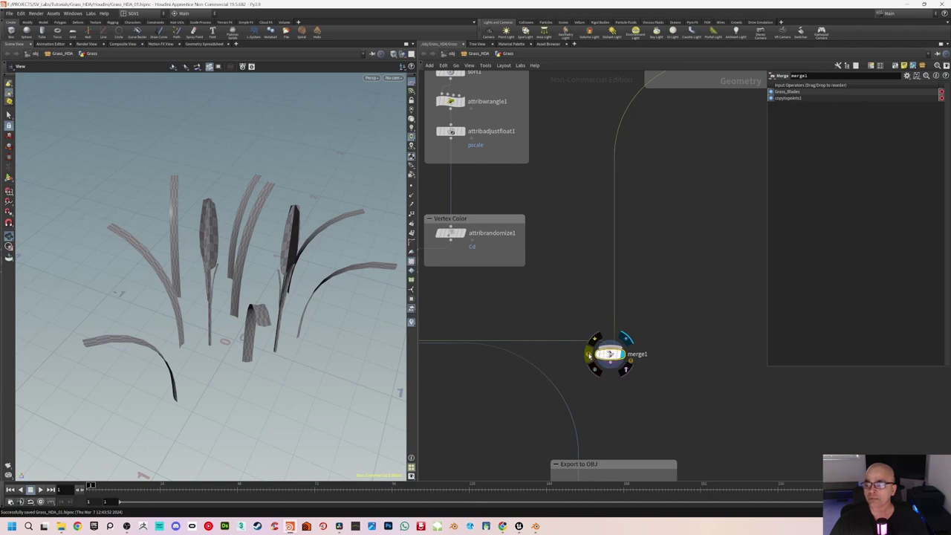
left_click(589, 355)
left_click_drag(699, 216, 764, 176)
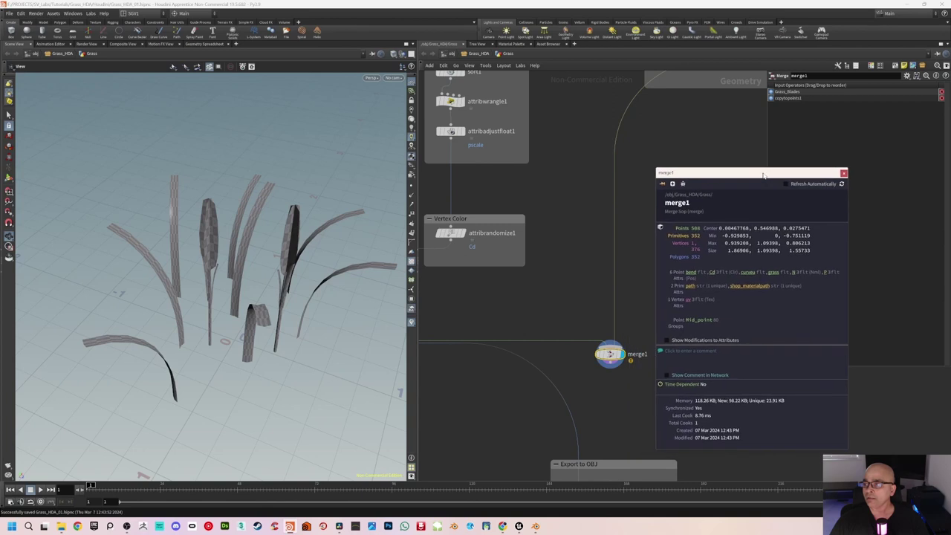
left_click(662, 184)
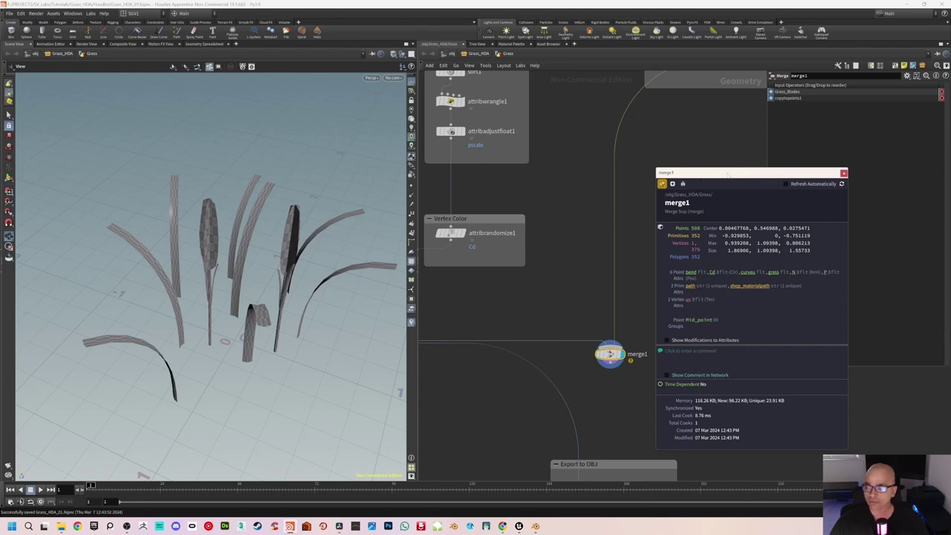
left_click_drag(734, 175, 757, 203)
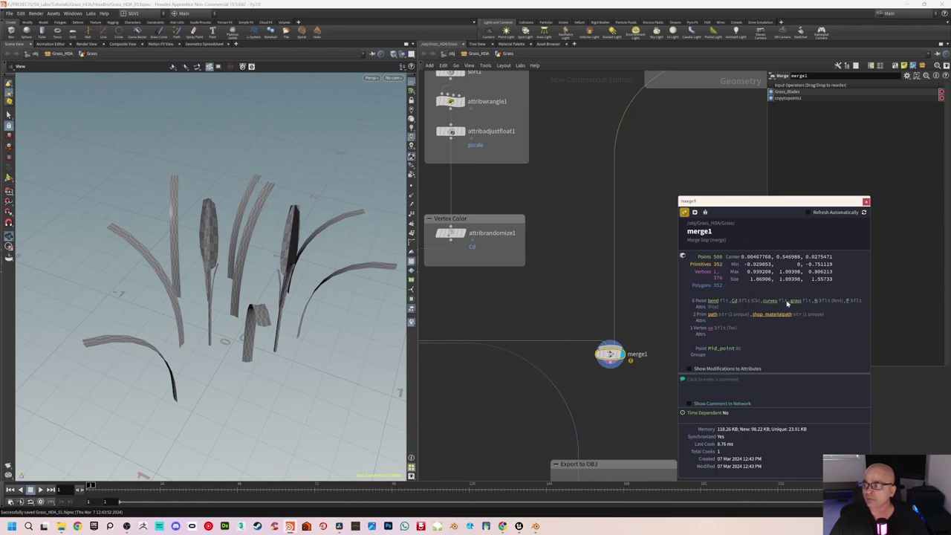
- Examine the network between merge1 and the Custom Flower branch alongside the attributes in the pinned info window
scroll(592, 280, "down", 3)
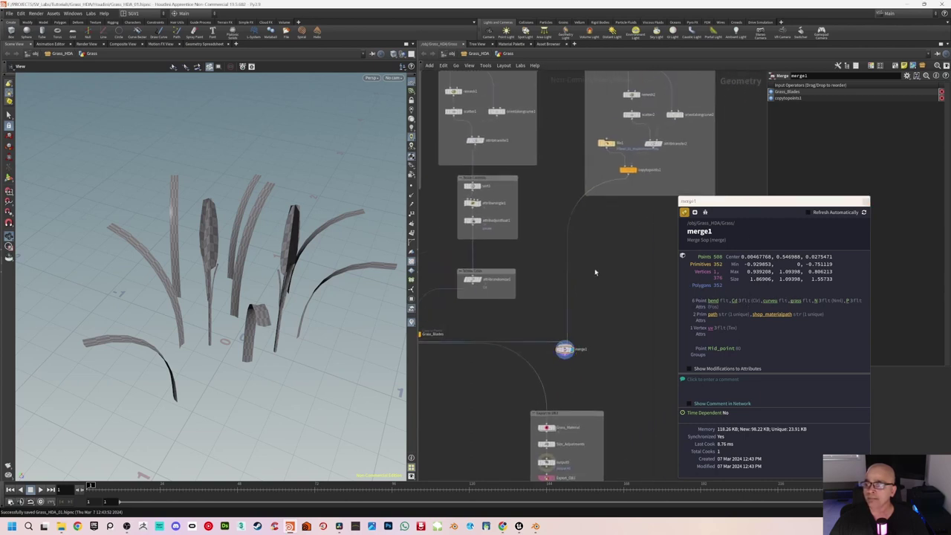
scroll(586, 240, "up", 3)
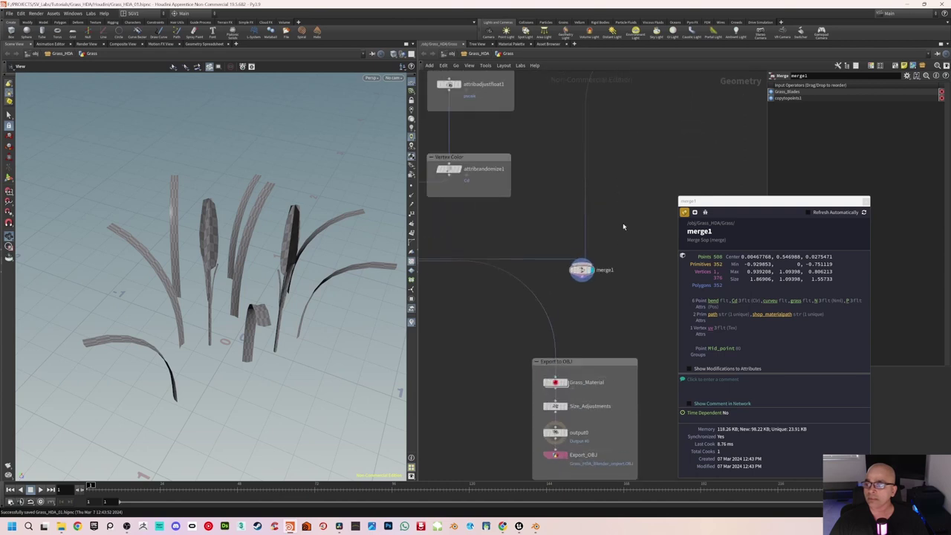
scroll(604, 238, "up", 4)
middle_click_drag(624, 227, 603, 275)
scroll(600, 221, "down", 3)
middle_click_drag(599, 197, 600, 240)
scroll(597, 223, "down", 2)
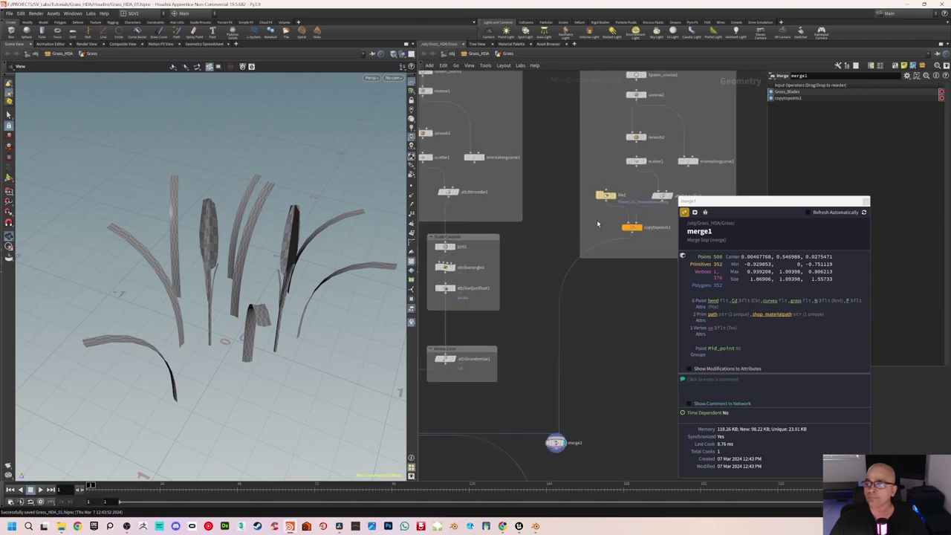
middle_click_drag(558, 212, 573, 231)
mouse_move(220, 182)
left_mouse_down()
mouse_move(233, 219)
mouse_move(217, 179)
left_mouse_up()
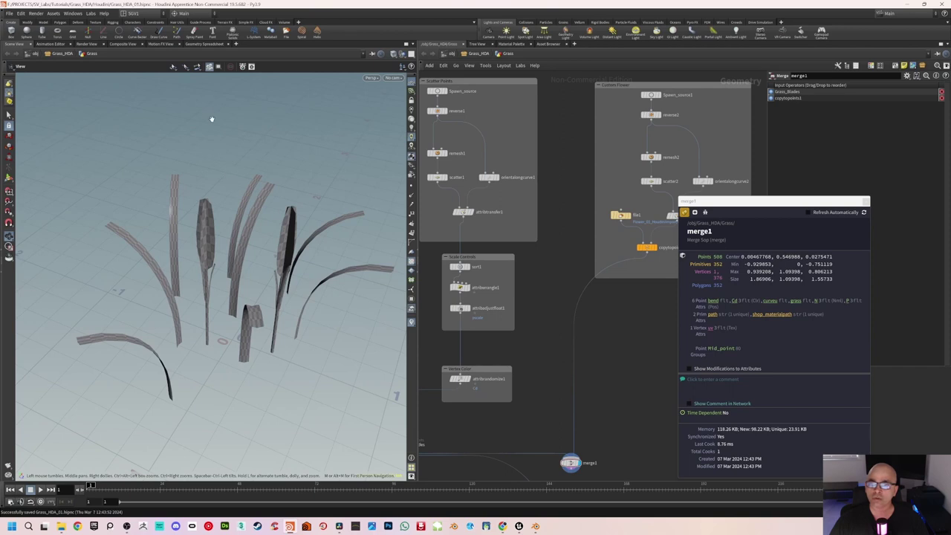
- Open the Geometry Spreadsheet, widen its pane and show the point attributes of Grass_Blades in it
left_click(203, 45)
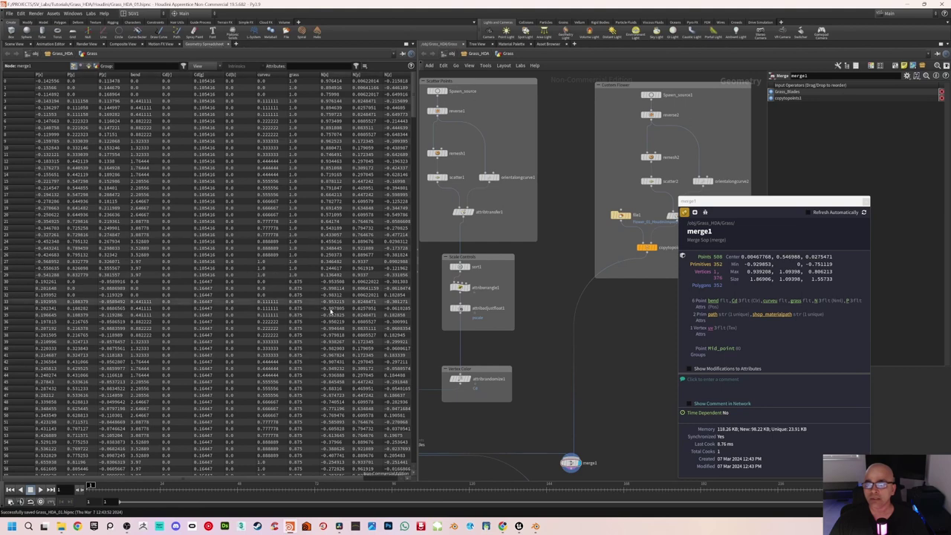
left_click_drag(418, 224, 464, 221)
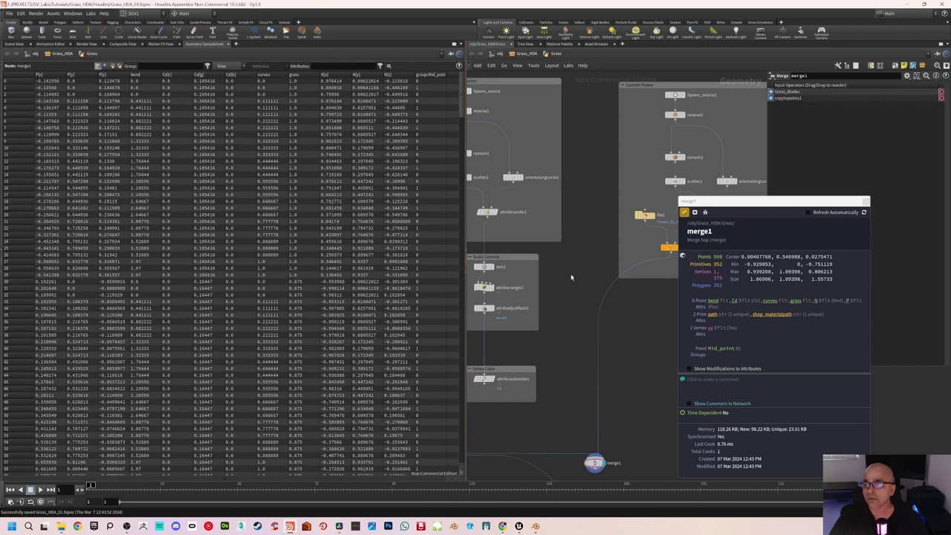
middle_click_drag(481, 331, 555, 285)
middle_click_drag(505, 305, 545, 280)
scroll(541, 285, "up", 2)
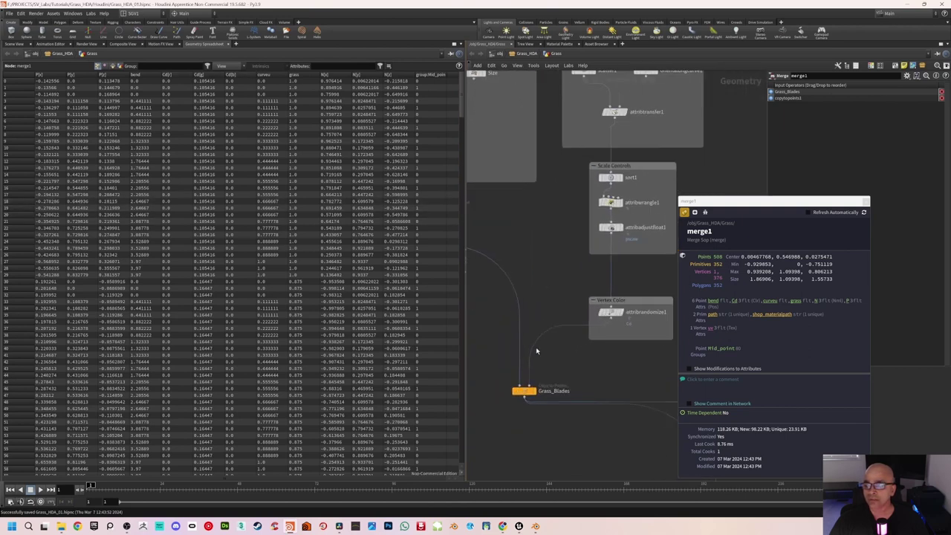
left_click(525, 394)
- Review the node groups feeding Grass_Blades and widen the spreadsheet's group:Mid_point column to read its full heading
middle_click_drag(505, 241, 562, 284)
scroll(561, 283, "down", 1)
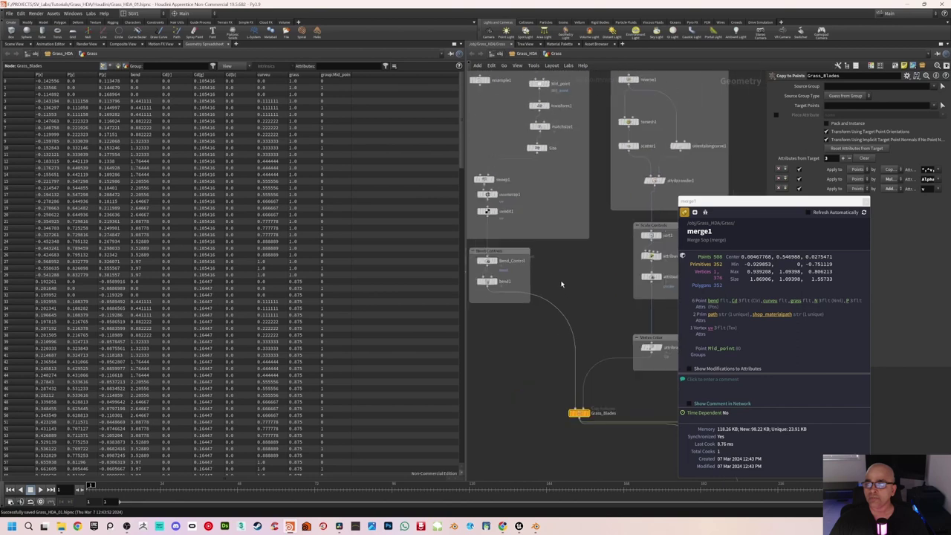
scroll(561, 284, "down", 1)
middle_click_drag(571, 155, 578, 202)
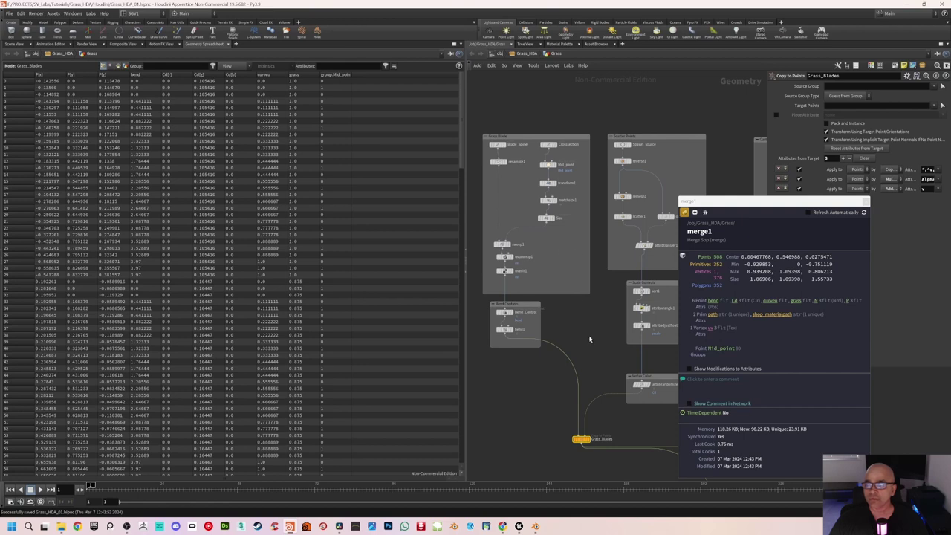
middle_click_drag(590, 339, 559, 303)
scroll(538, 269, "up", 2)
scroll(560, 276, "down", 2)
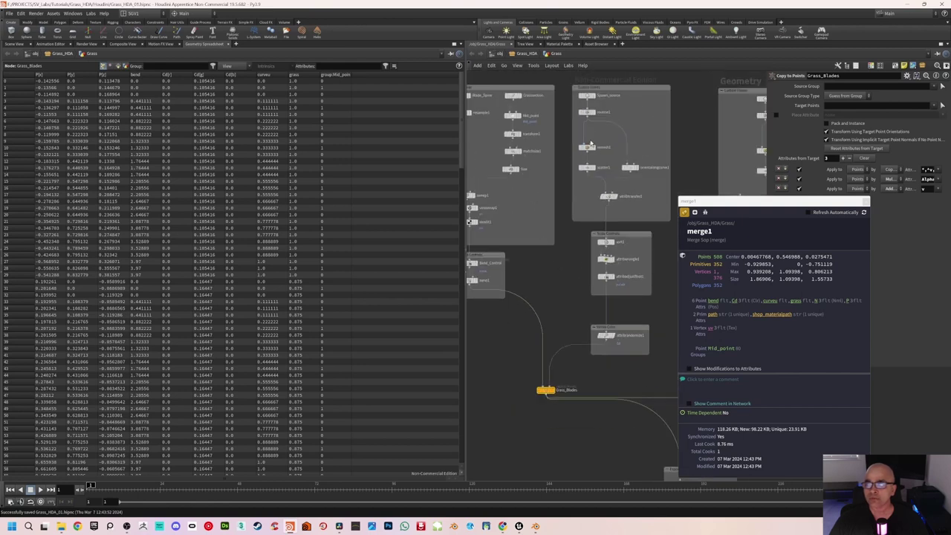
scroll(566, 318, "up", 2)
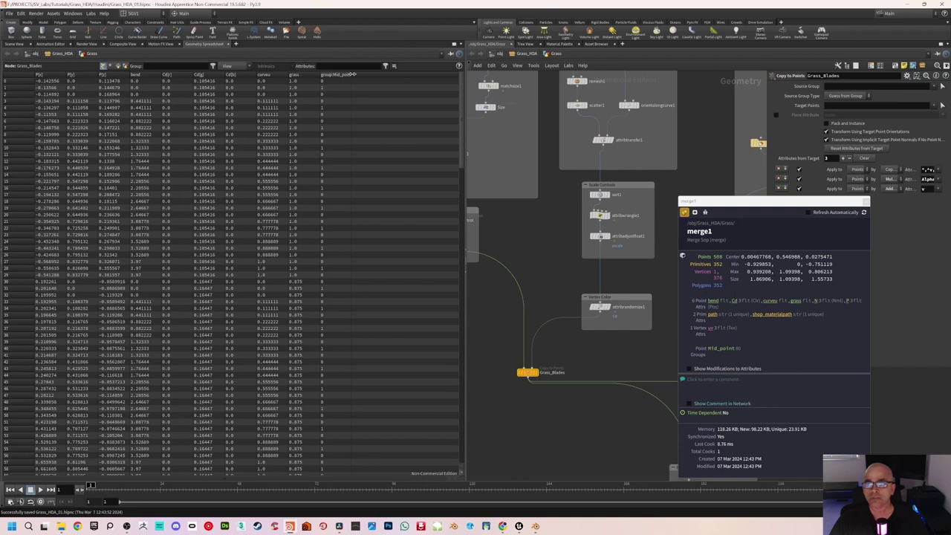
left_click_drag(354, 74, 361, 75)
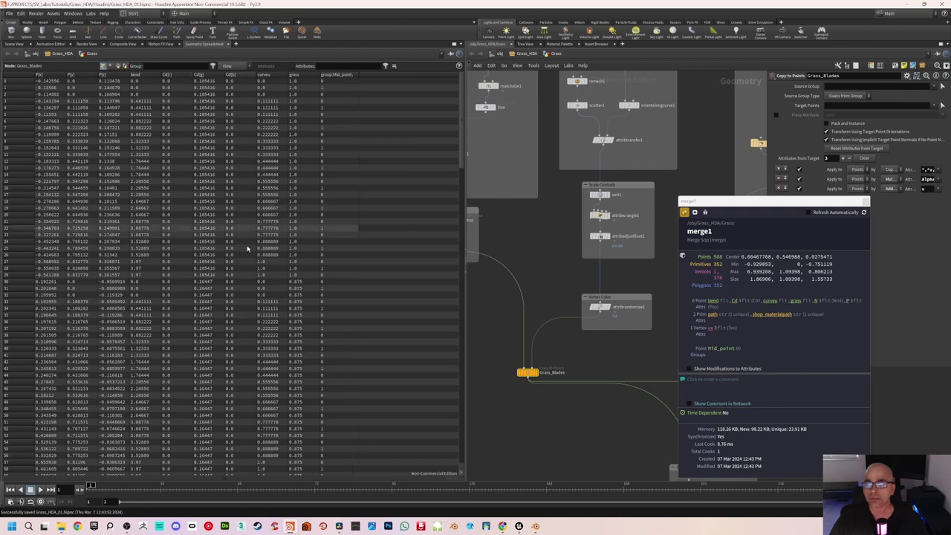
- Inspect the Custom Flower branch and show the point attributes of its copytopoints1 node in the spreadsheet
middle_click_drag(639, 365, 520, 329)
middle_click_drag(562, 214, 557, 292)
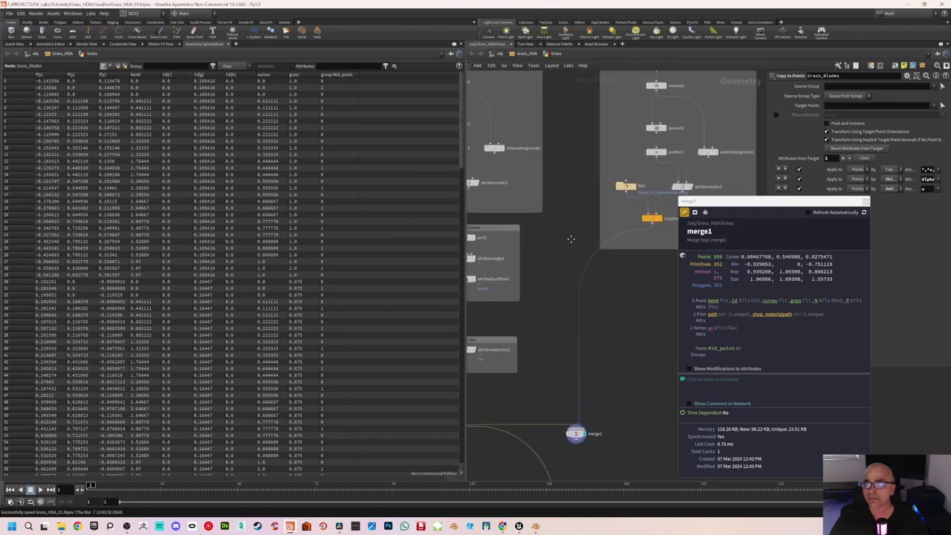
middle_click_drag(575, 230, 539, 286)
scroll(567, 261, "up", 2)
middle_click_drag(592, 266, 567, 270)
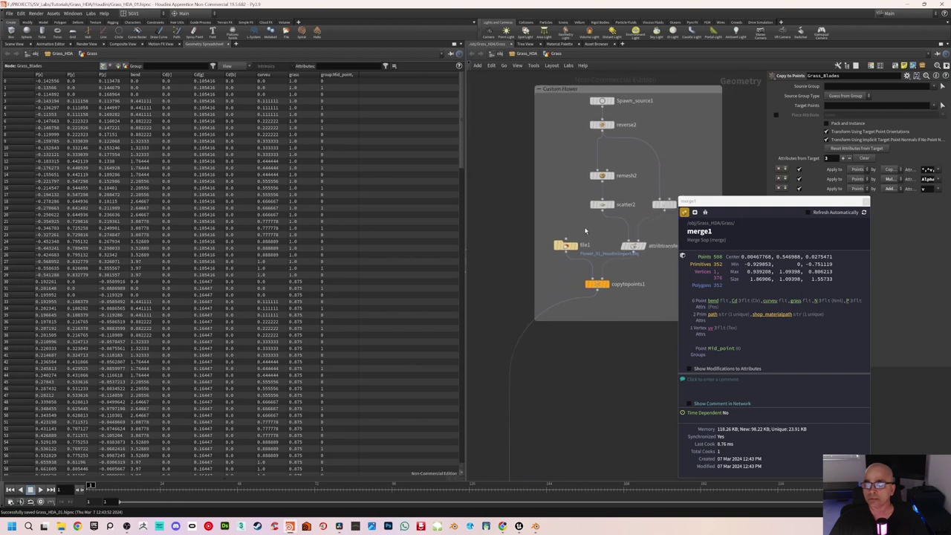
scroll(566, 199, "down", 2)
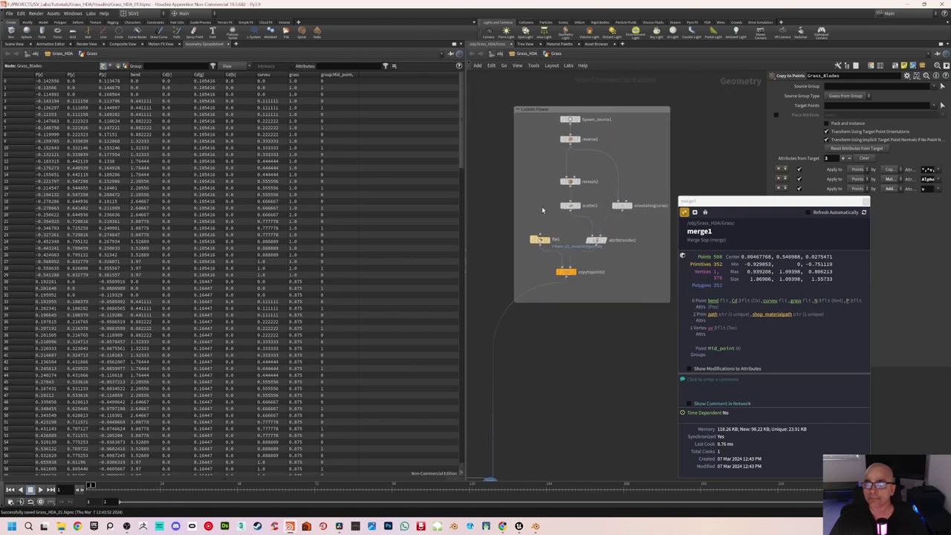
scroll(541, 206, "up", 1)
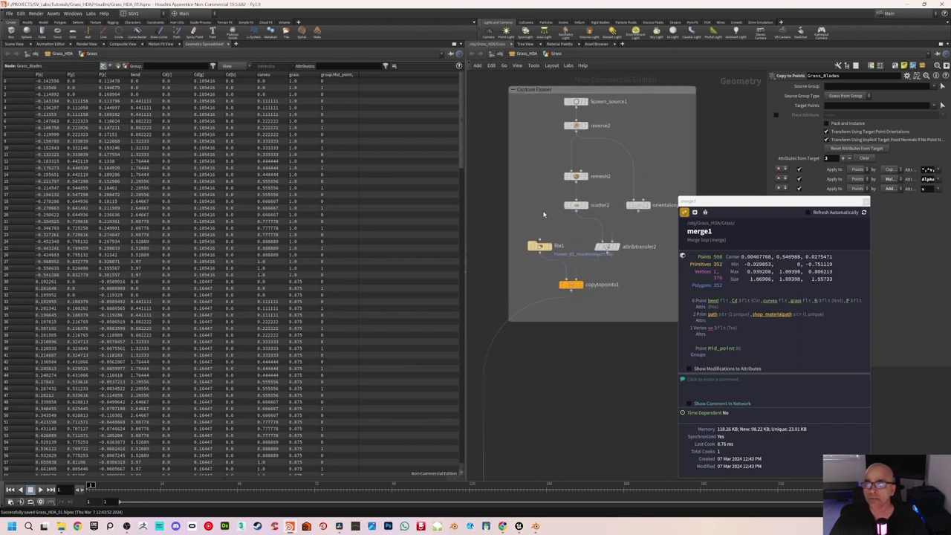
left_click(572, 286)
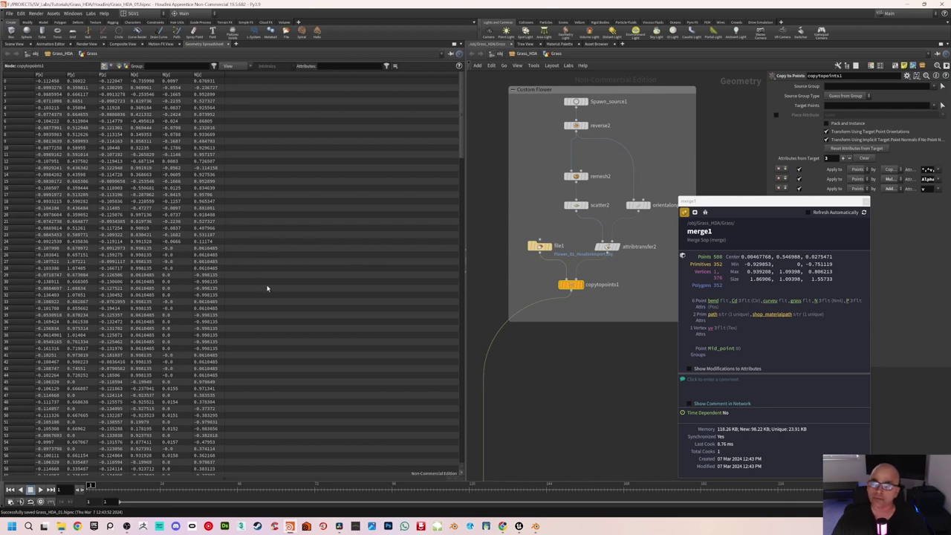
- Make room below file1 and insert an Attribute Delete node on the wire between file1 and copytopoints1, aligned beneath file1
middle_click_drag(535, 279, 550, 317)
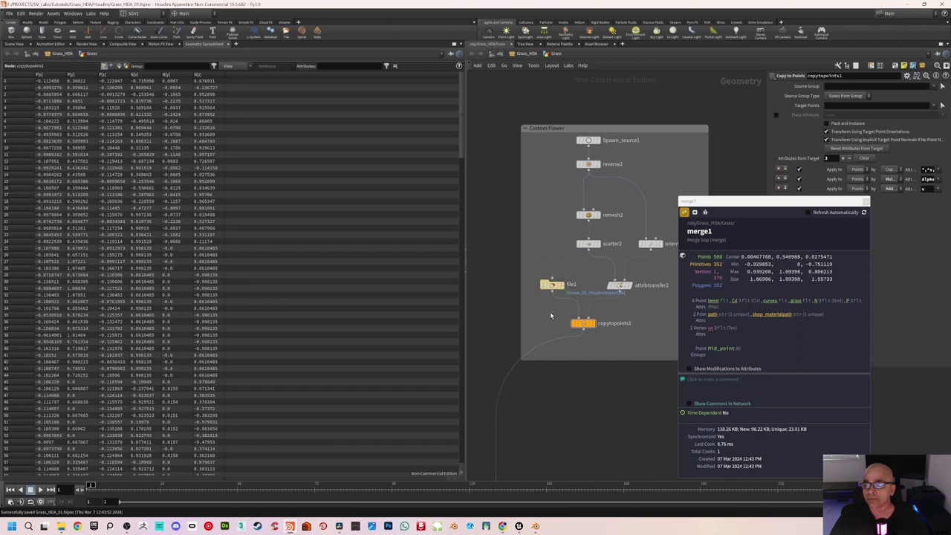
left_click_drag(551, 286, 549, 243)
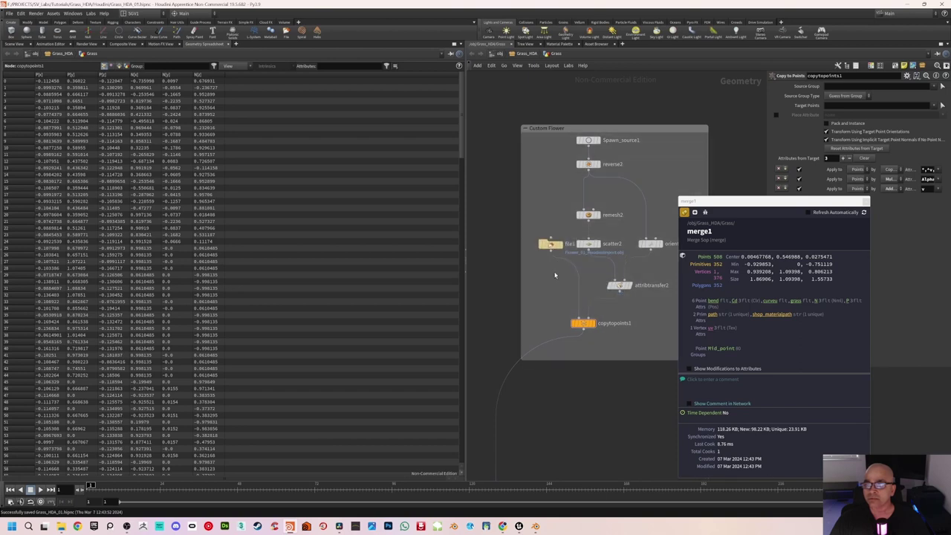
middle_click_drag(555, 275, 554, 279)
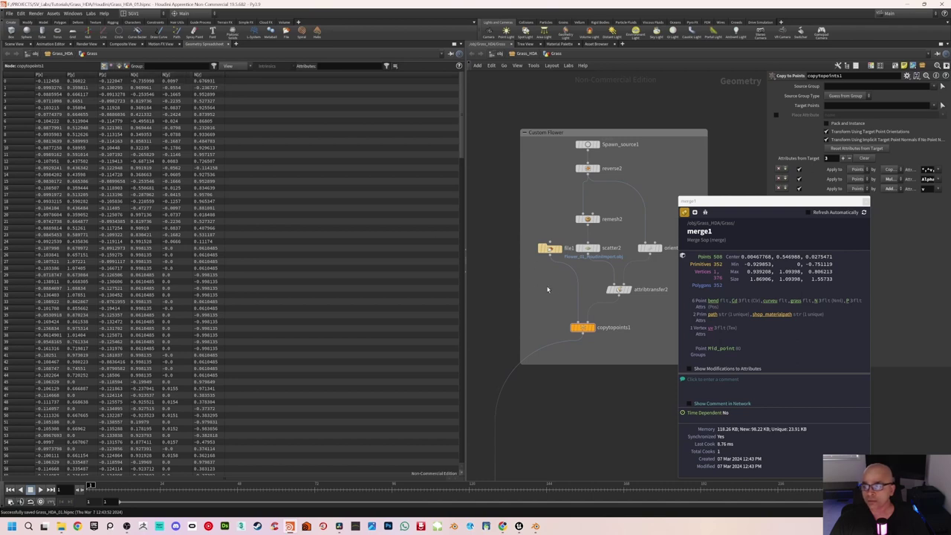
key("Tab")
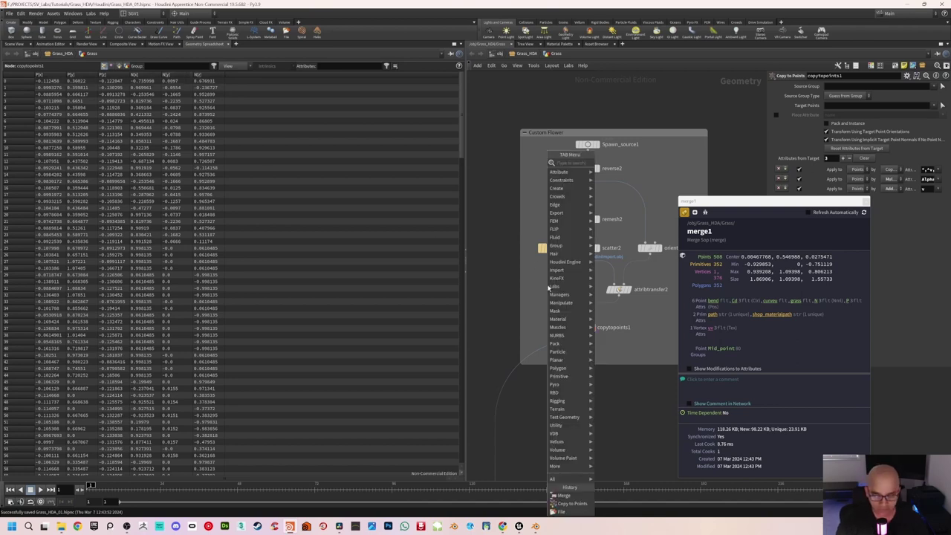
type("attribu")
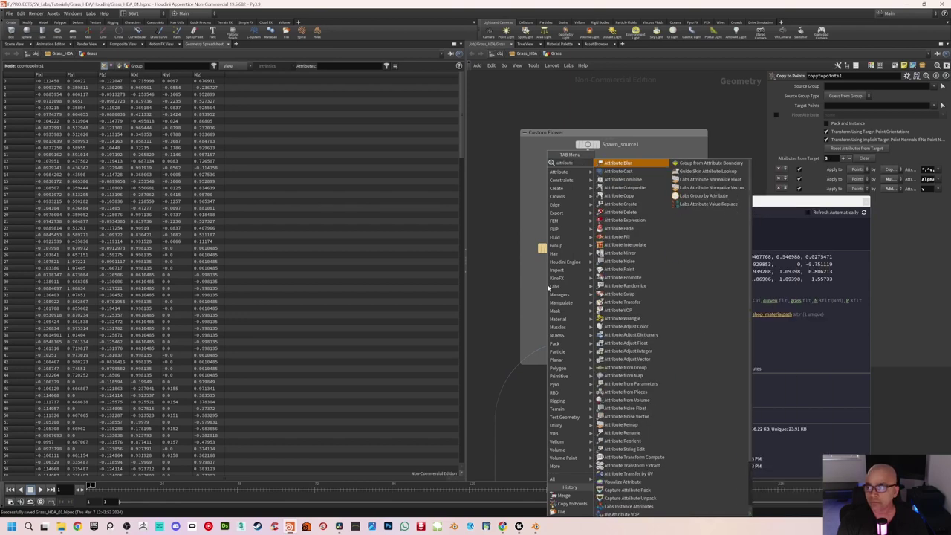
type("te de")
key("Escape")
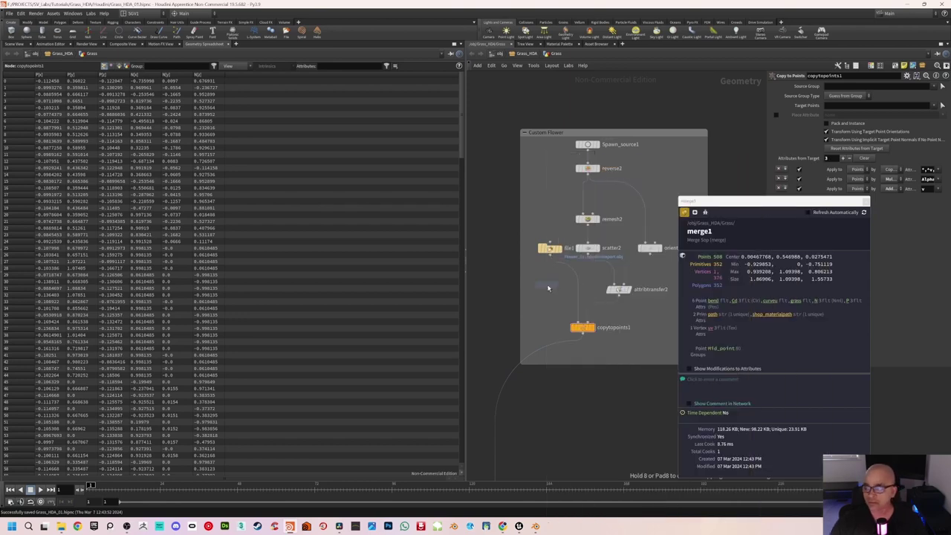
left_click(580, 285)
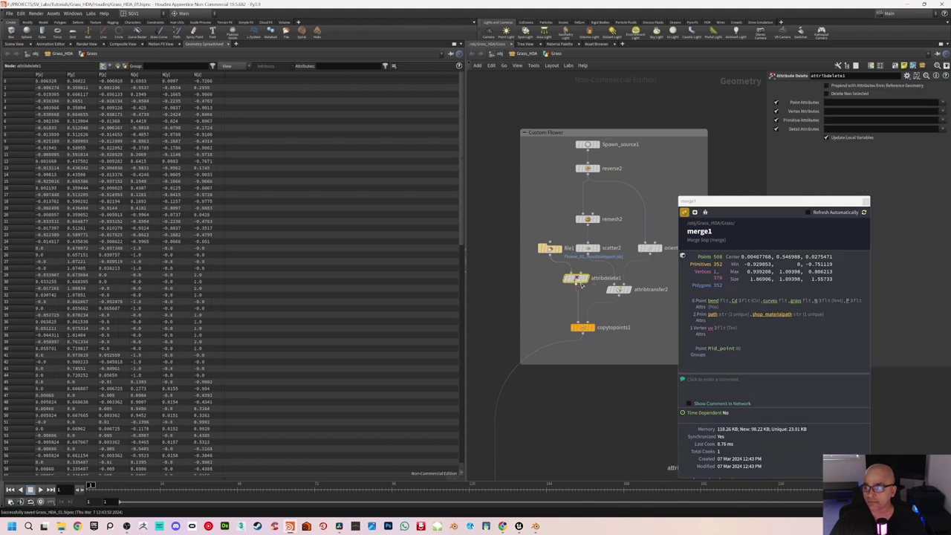
left_click_drag(581, 284, 555, 281)
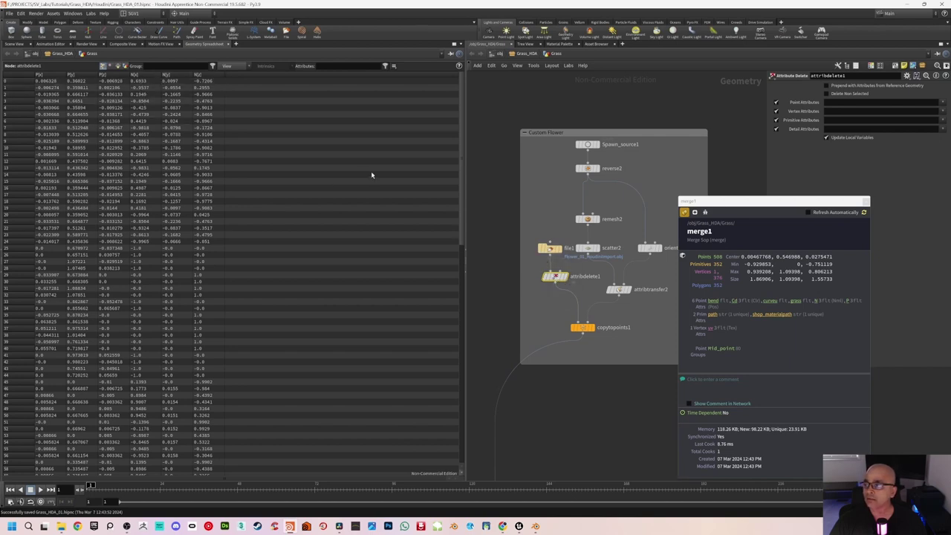
- Move the merge1 info window clear of the parameters and set attribdelete1 to delete the Normal (N) point attribute
mouse_move(788, 205)
left_mouse_down()
mouse_move(789, 252)
mouse_move(804, 282)
mouse_move(781, 267)
mouse_move(776, 217)
left_mouse_up()
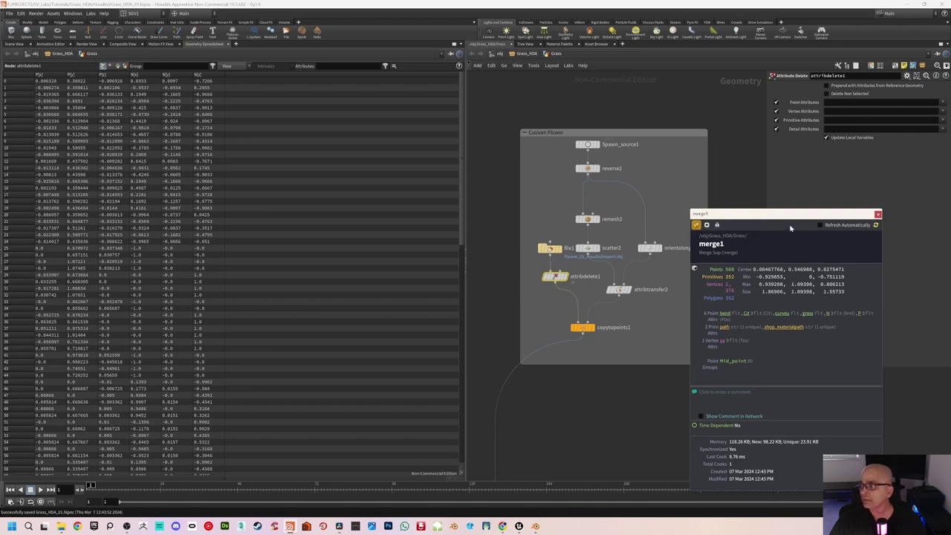
left_click_drag(789, 226, 789, 299)
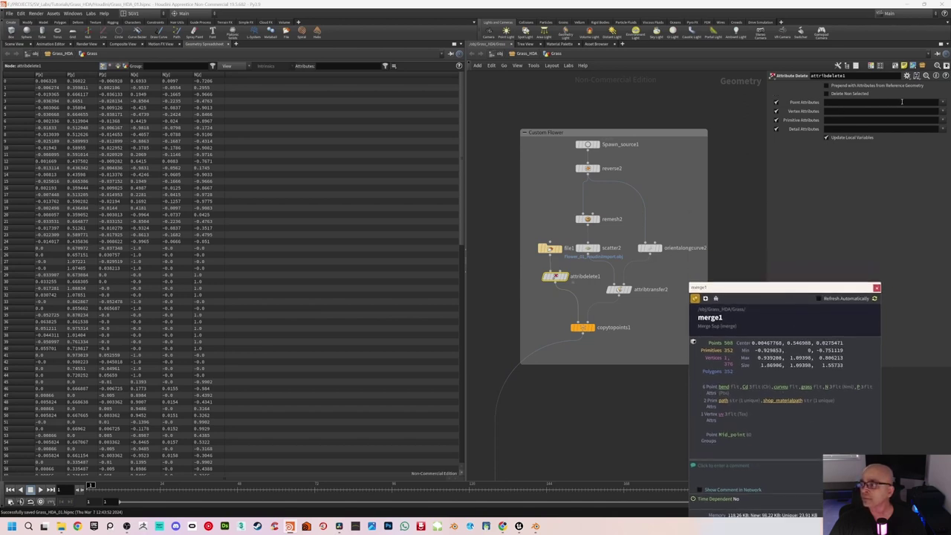
left_click(944, 102)
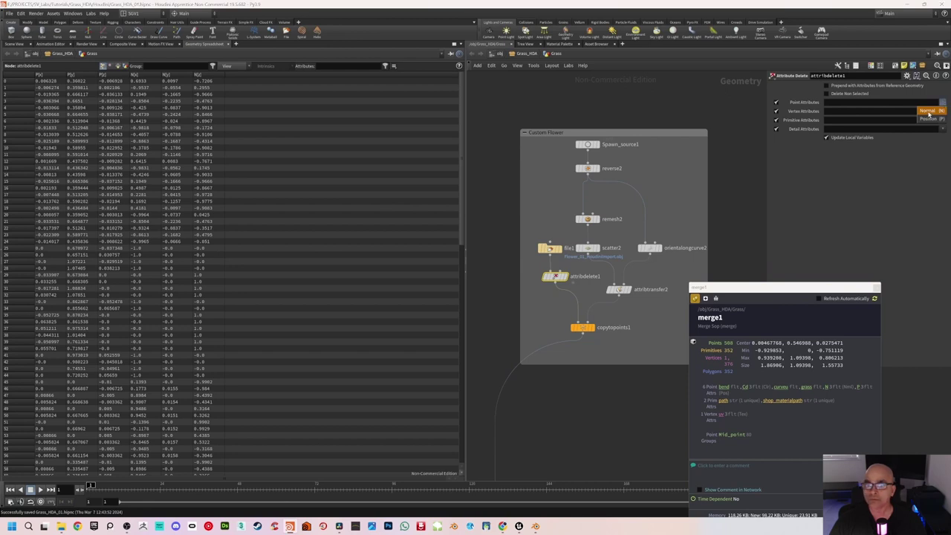
left_click(928, 112)
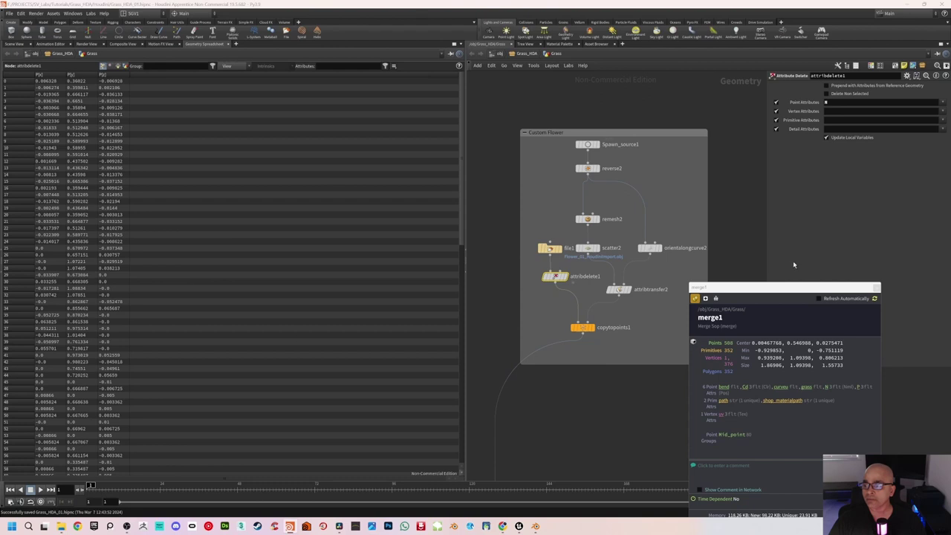
- Toggle the bypass of attribdelete1 repeatedly to compare the spreadsheet with and without the normals, leaving the node active
mouse_move(549, 277)
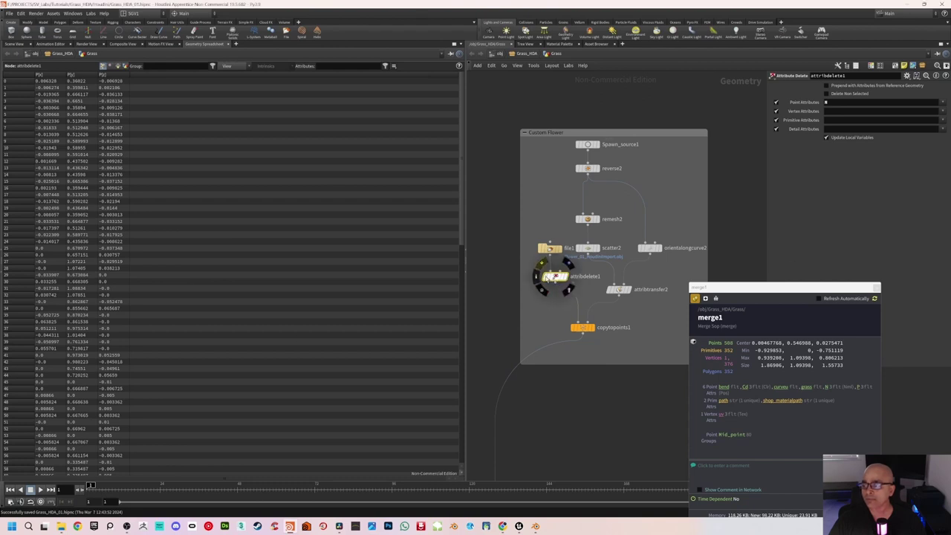
left_click(548, 277)
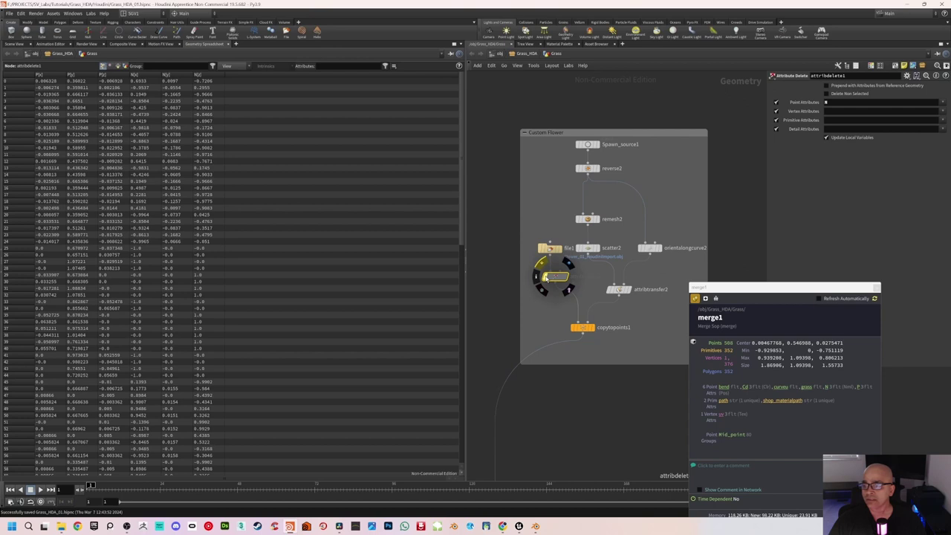
left_click(548, 278)
left_click(547, 278)
left_click(548, 278)
left_click(547, 278)
left_click(548, 278)
left_click(547, 318)
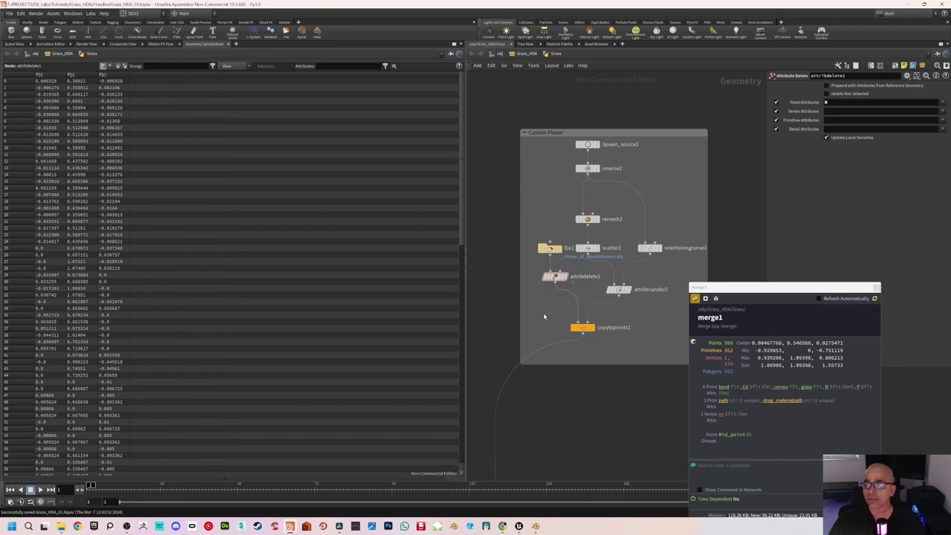
- Select merge1 and refresh its pinned info window to read the updated attribute warning
middle_click_drag(547, 316, 565, 268)
middle_click_drag(563, 357, 630, 168)
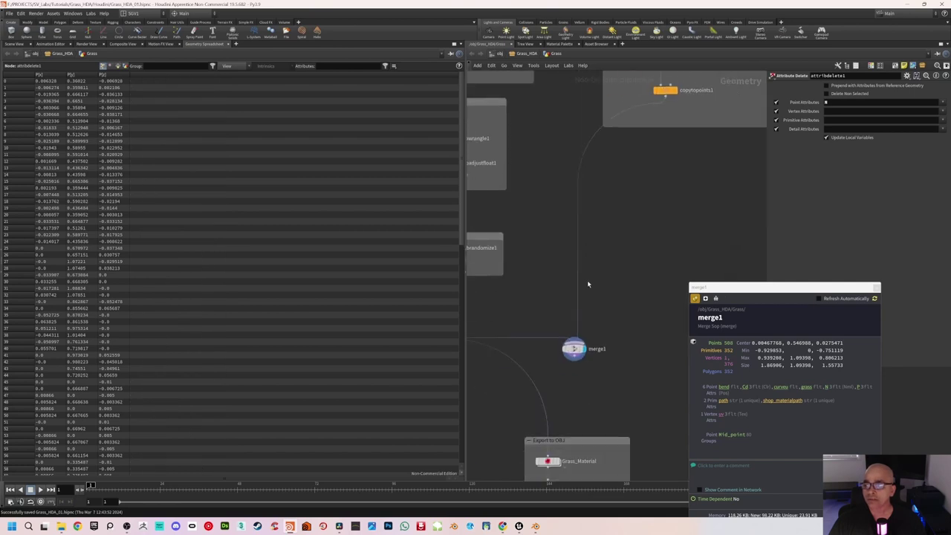
left_click(574, 349)
mouse_move(574, 348)
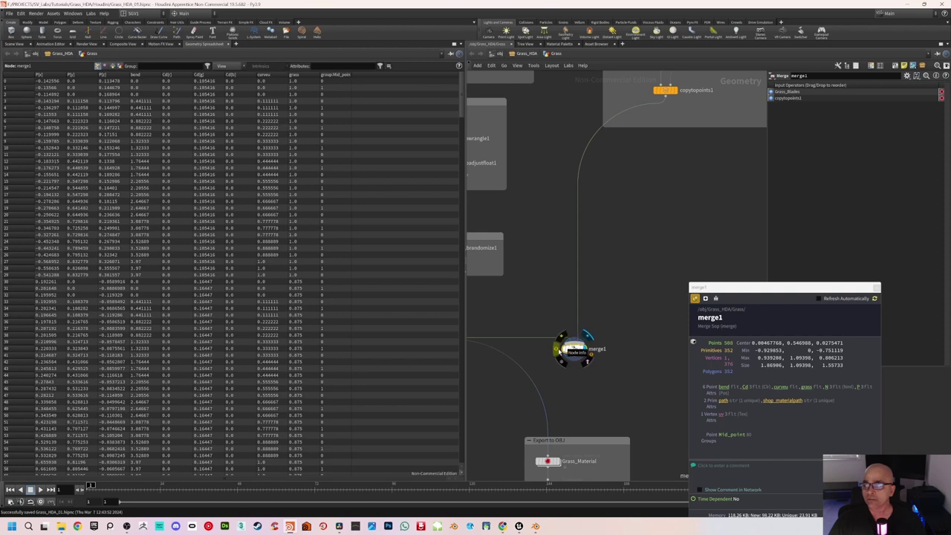
left_click(875, 299)
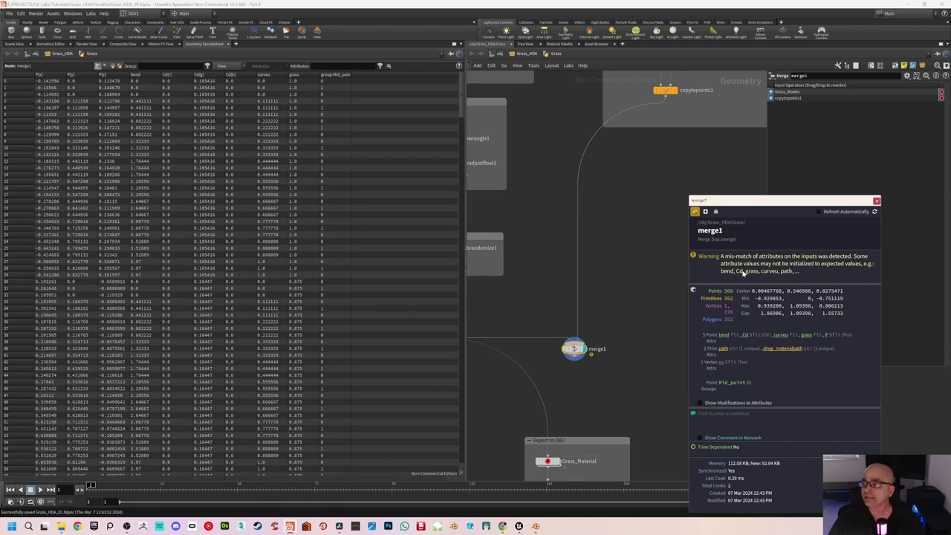
- Insert an Attribute Create node on the wire between attribdelete1 and copytopoints1 in the Custom Flower branch
middle_click_drag(656, 184, 624, 342)
middle_click_drag(598, 223, 584, 268)
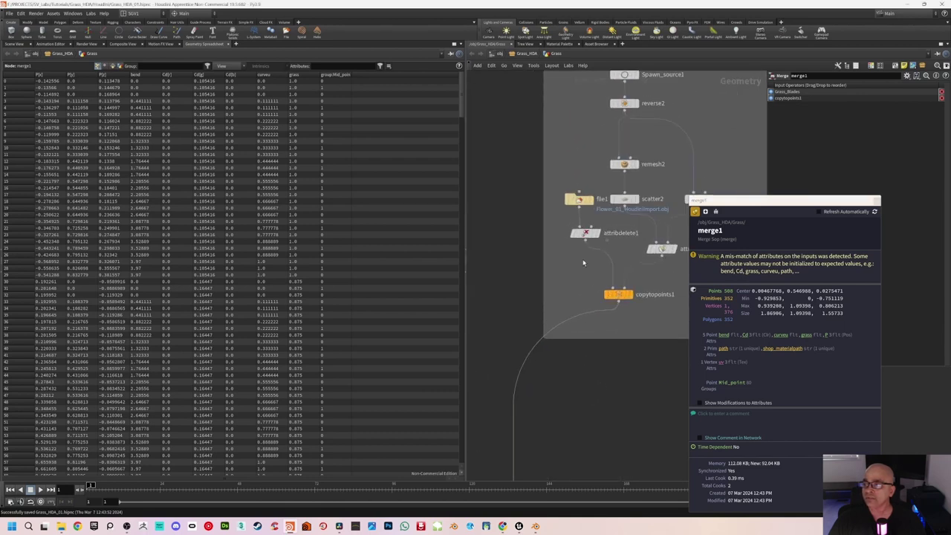
left_click_drag(586, 235, 585, 230)
middle_click_drag(573, 248, 575, 264)
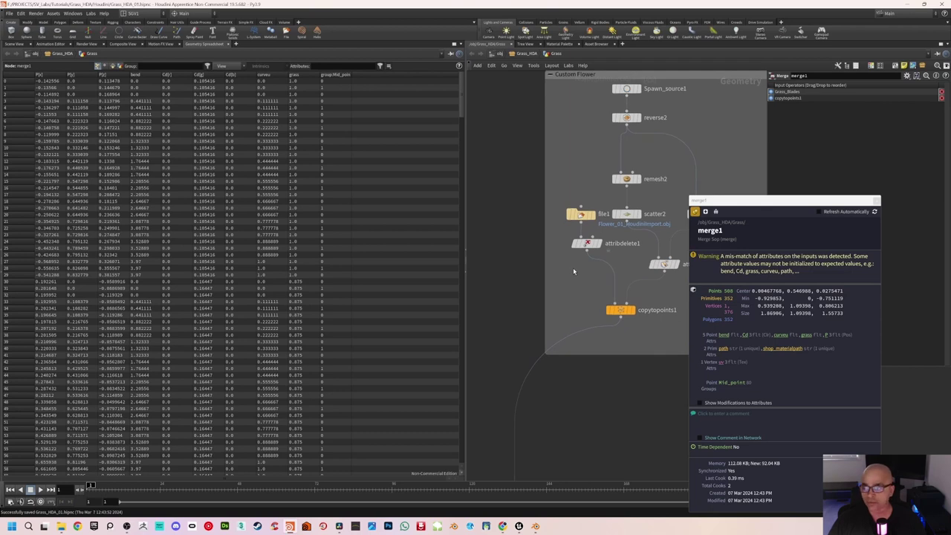
key("Tab")
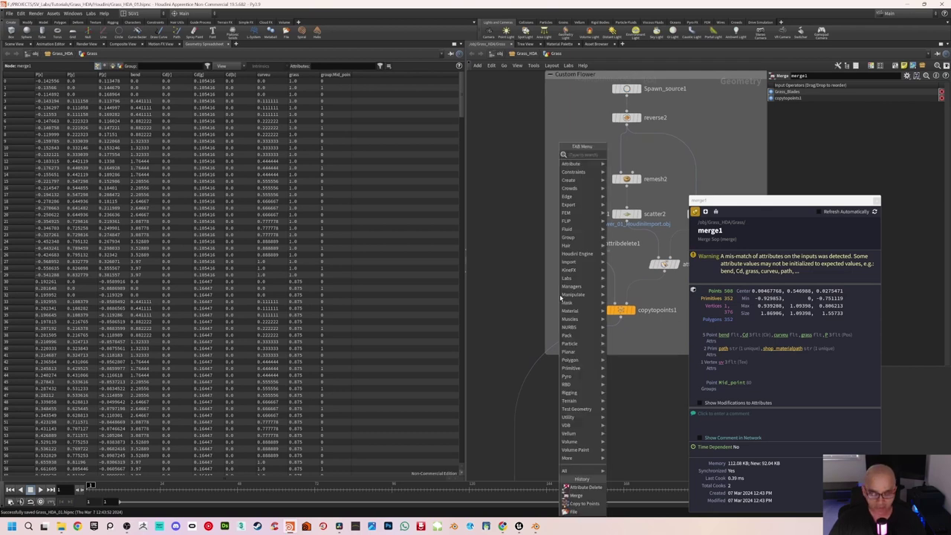
type("attribute cre")
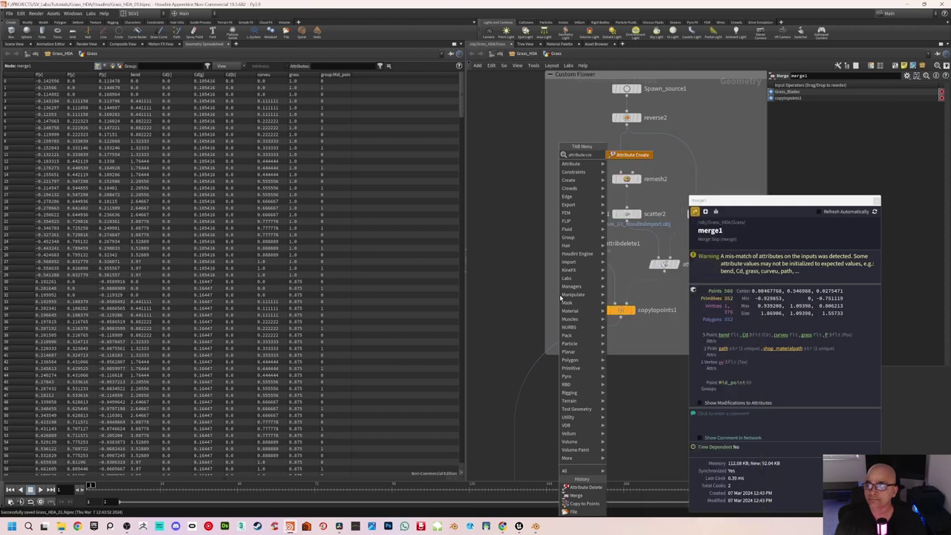
key("Return")
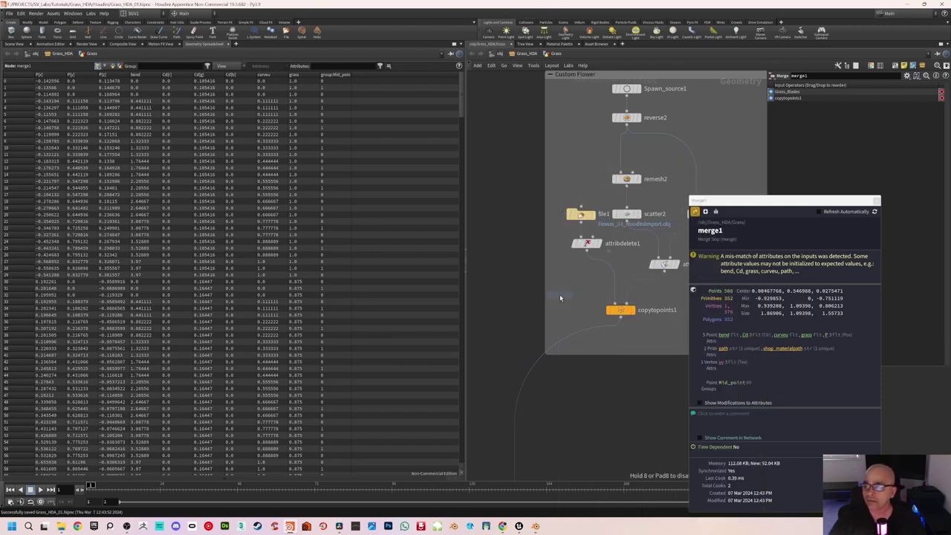
left_click(608, 272)
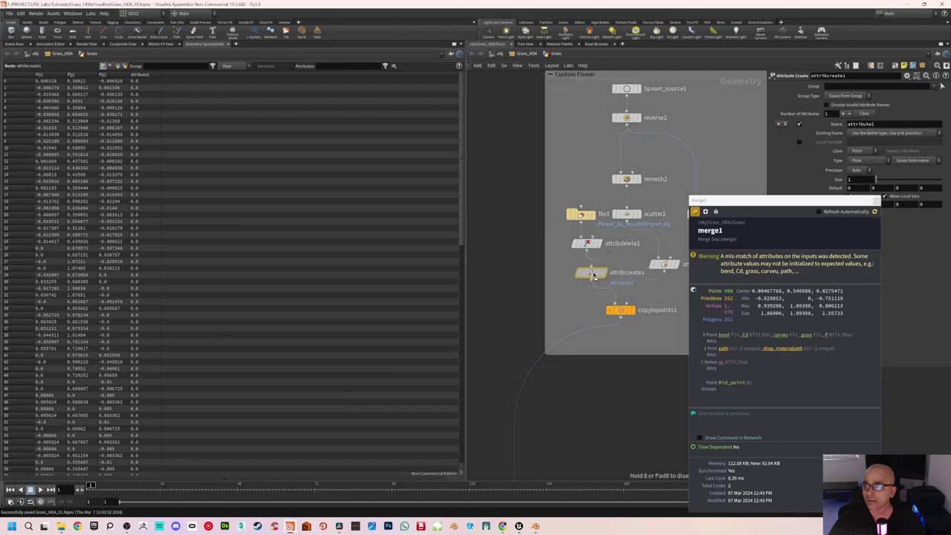
- Move the merge1 info window off the parameters and define attribcreate1's point attribute as Cd with size 3
left_click_drag(749, 205, 411, 92)
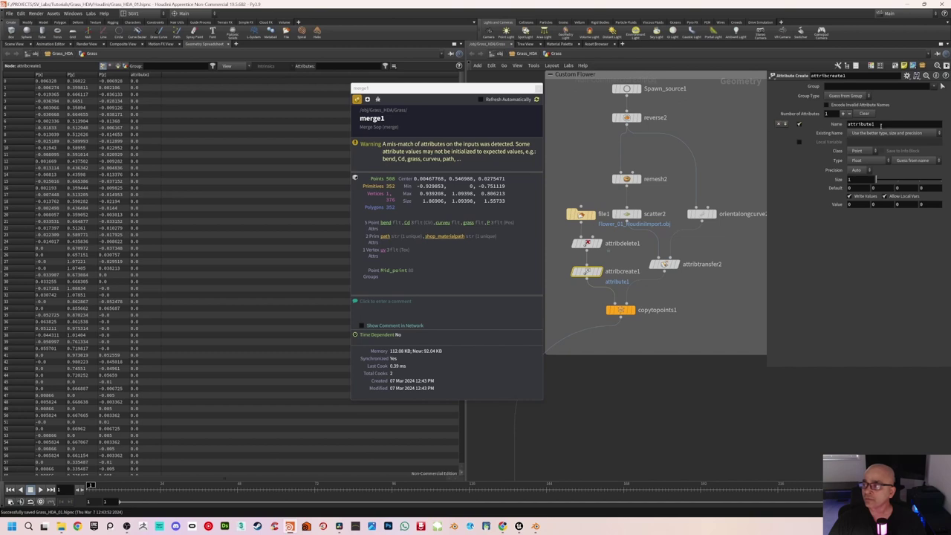
double_click(858, 124)
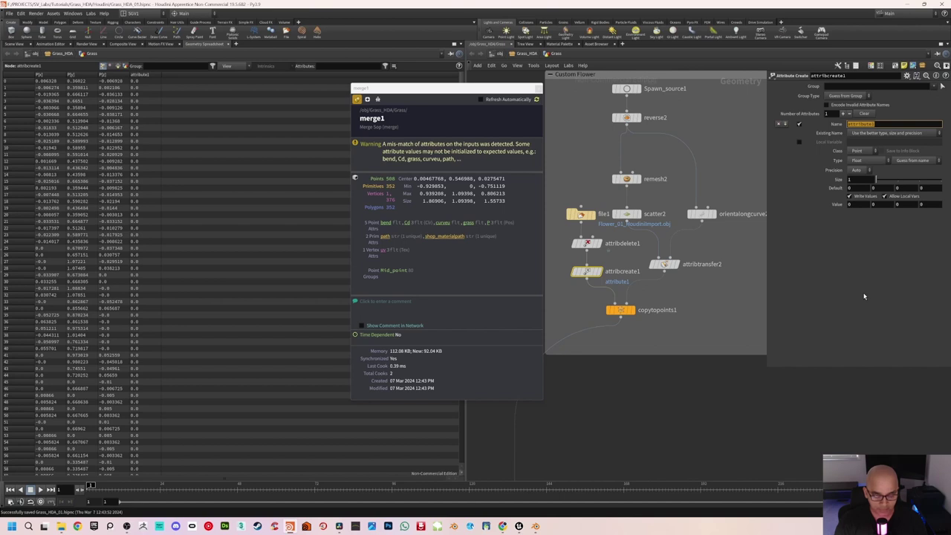
type("Cd")
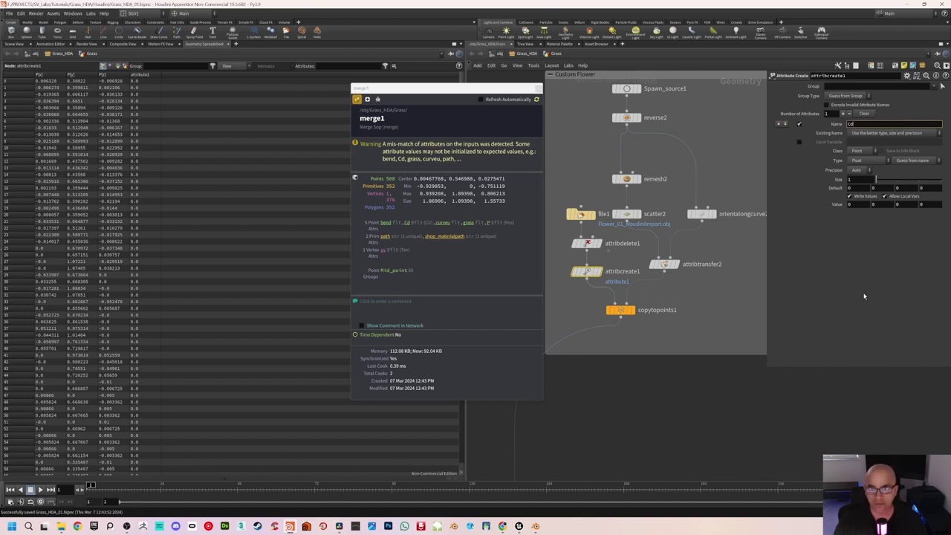
key("Return")
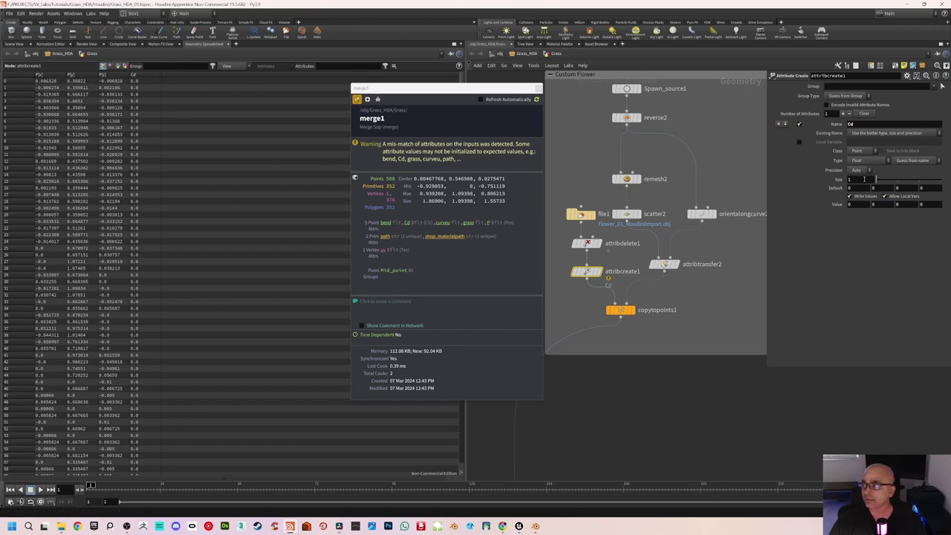
left_click_drag(851, 180, 838, 180)
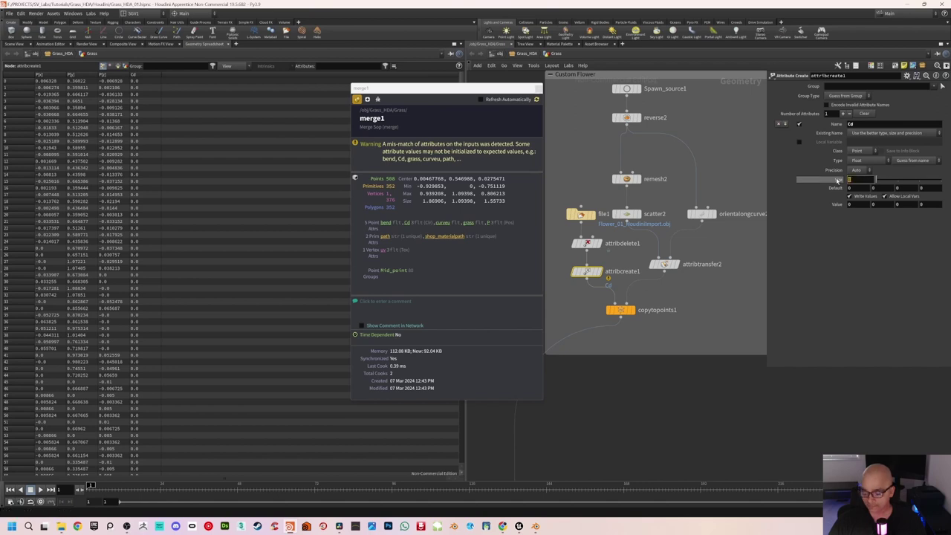
type("3")
key("Return")
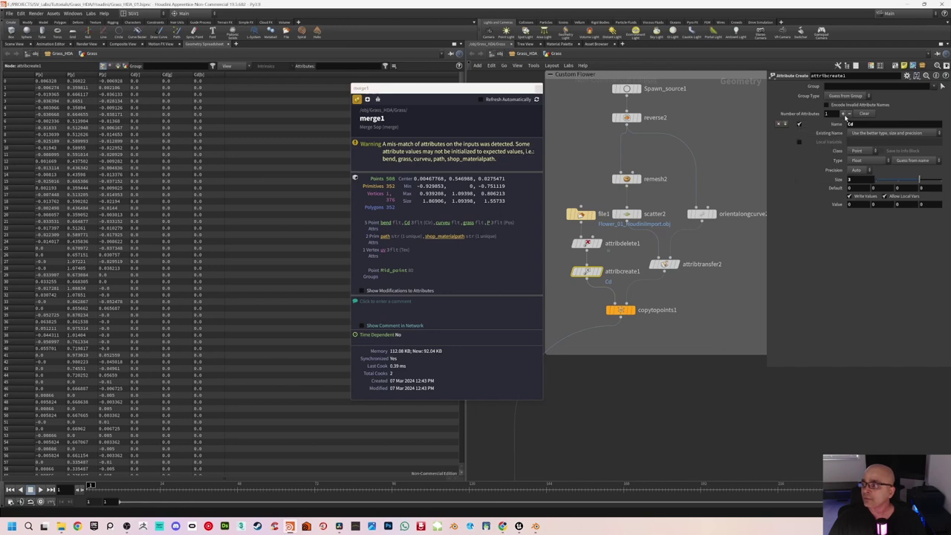
- Add a second point attribute named bend to attribcreate1 and refresh the merge1 info window
left_click(844, 114)
double_click(877, 215)
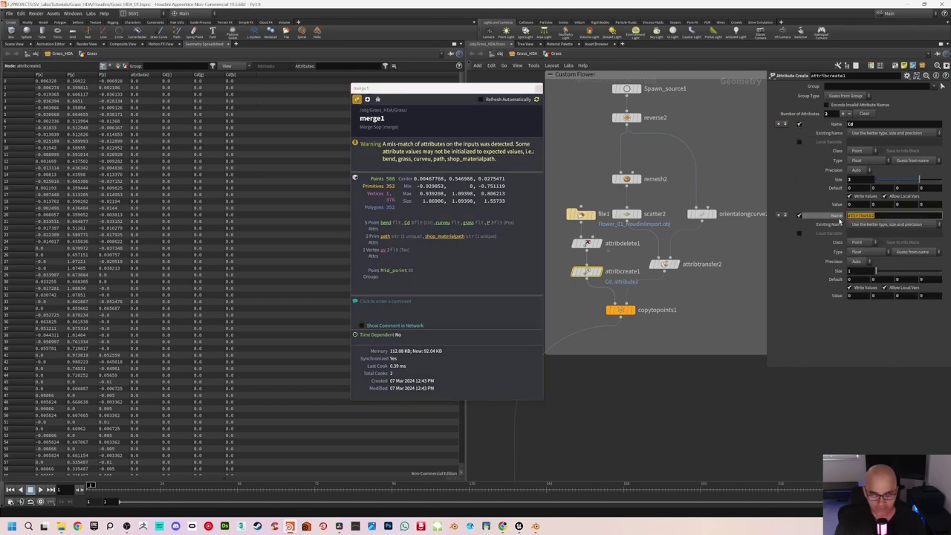
type("bend")
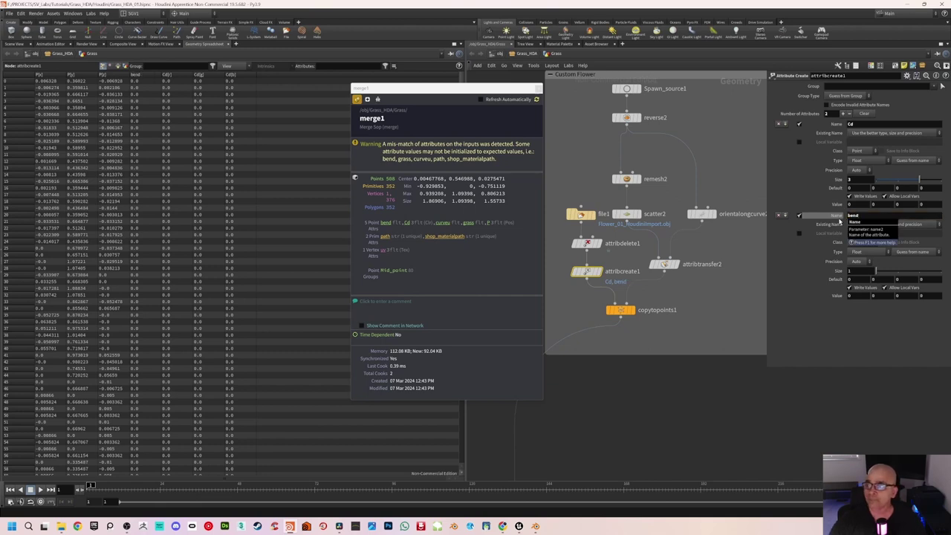
key("Return")
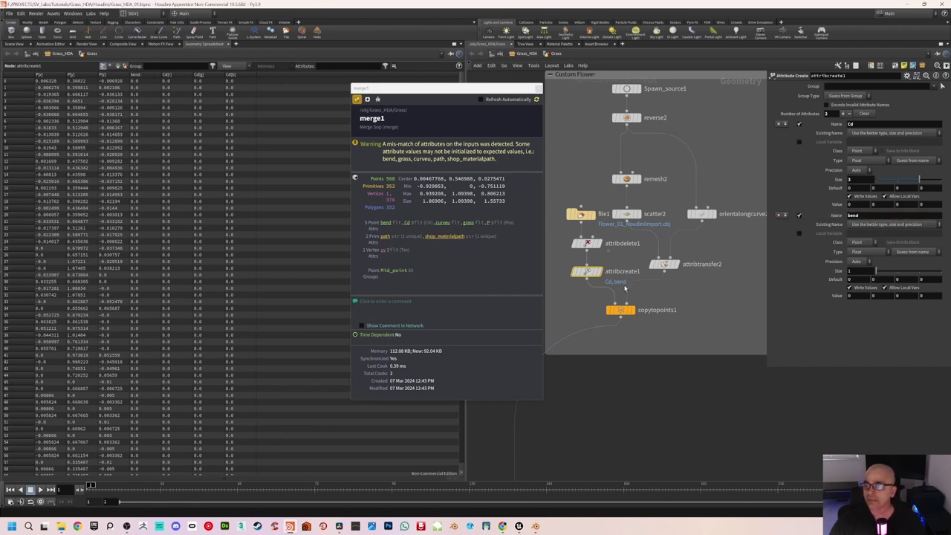
left_click(536, 99)
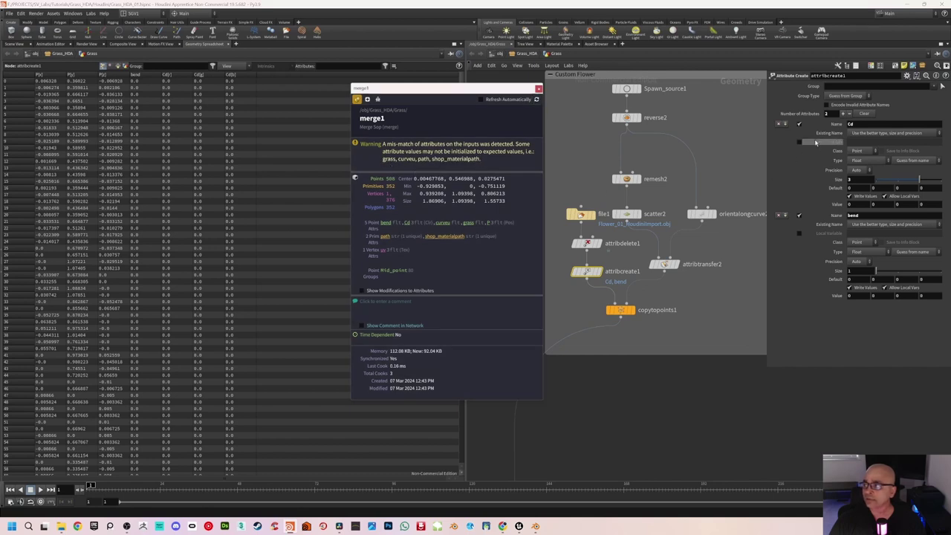
- Add a third point attribute named grass to attribcreate1
left_click(843, 113)
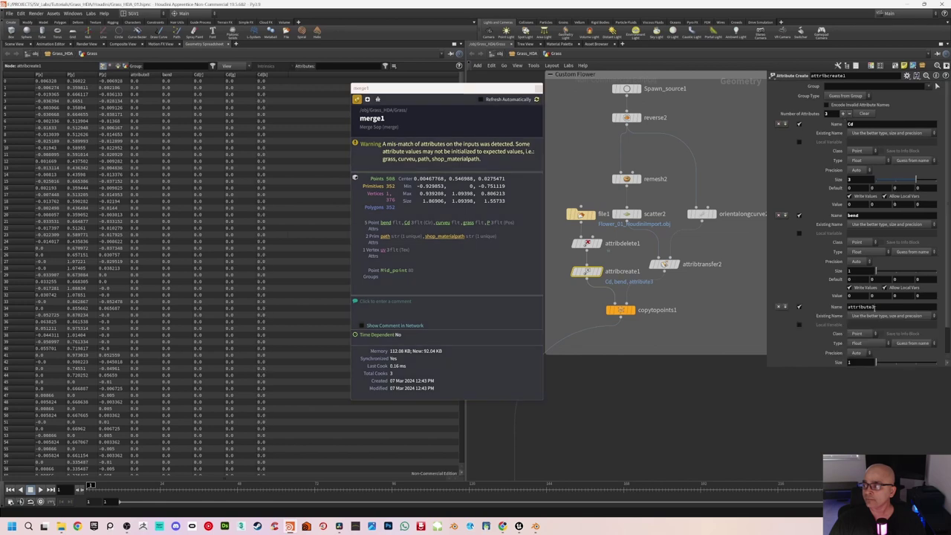
double_click(847, 309)
type("grass")
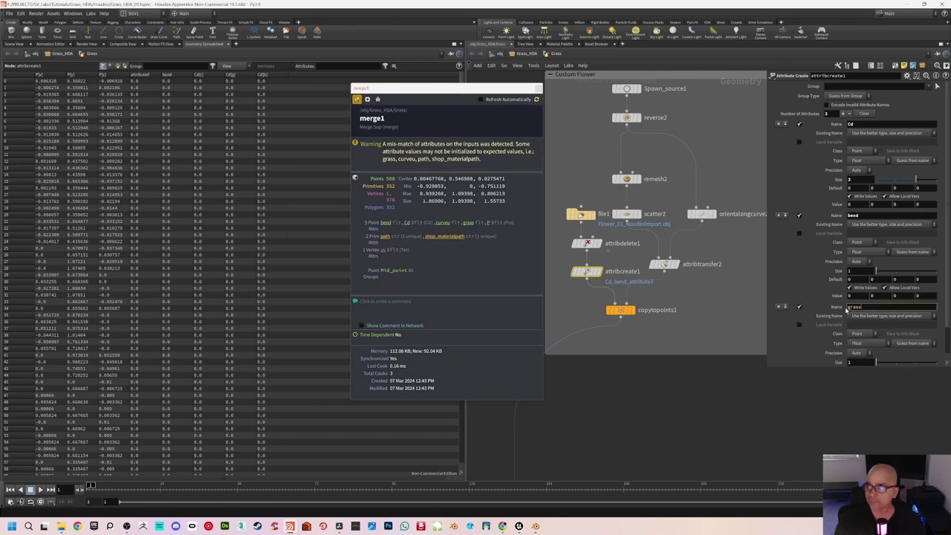
key("Return")
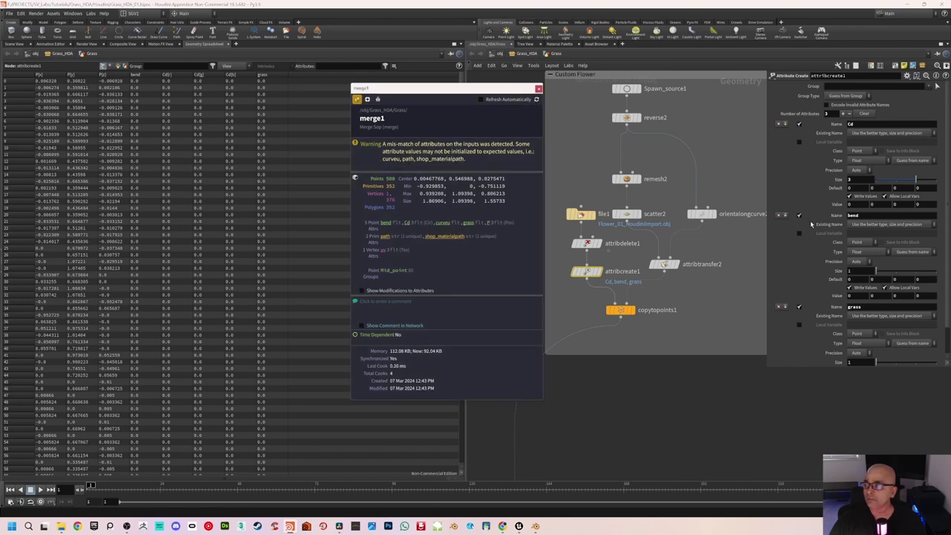
- Enlarge the parameter area, add a fourth point attribute named curveu to attribcreate1, and refresh merge1's info
left_click_drag(924, 367, 924, 476)
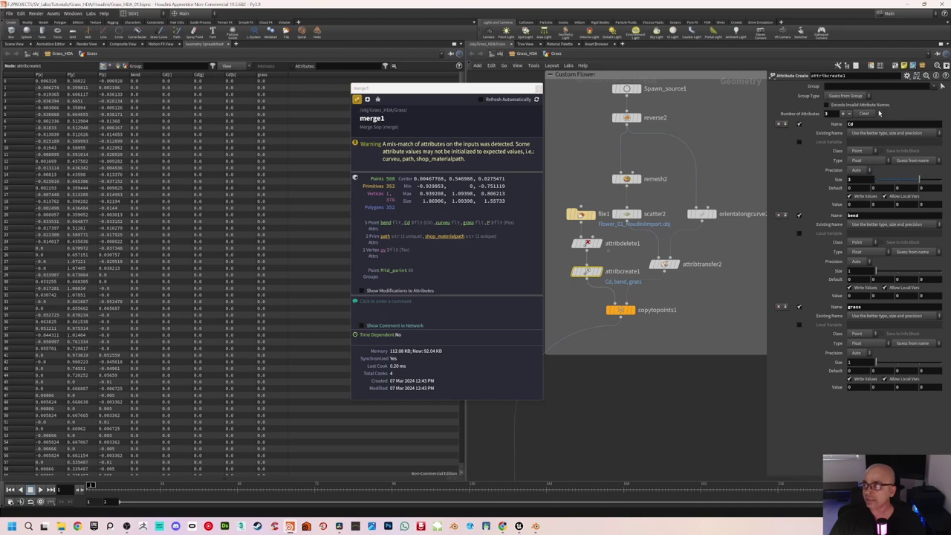
left_click(843, 114)
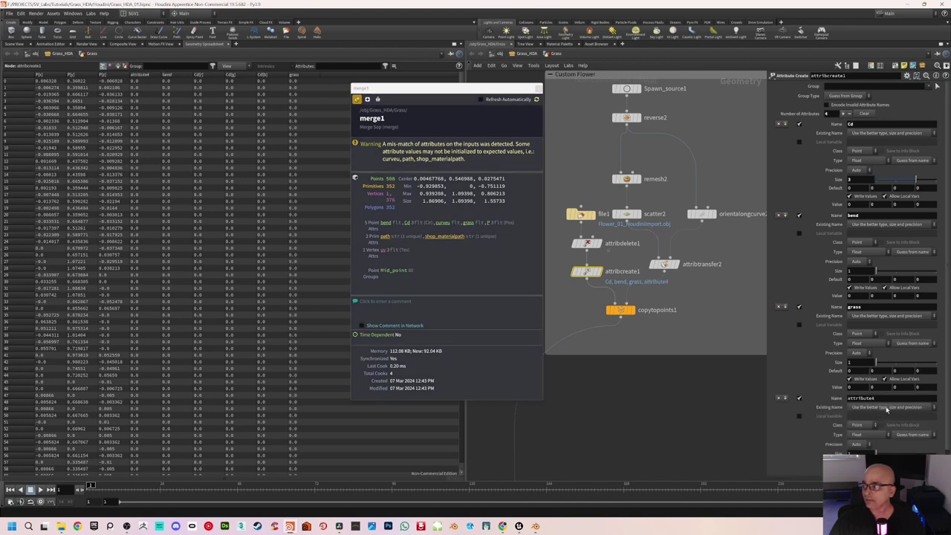
scroll(947, 416, "down", 1)
double_click(866, 387)
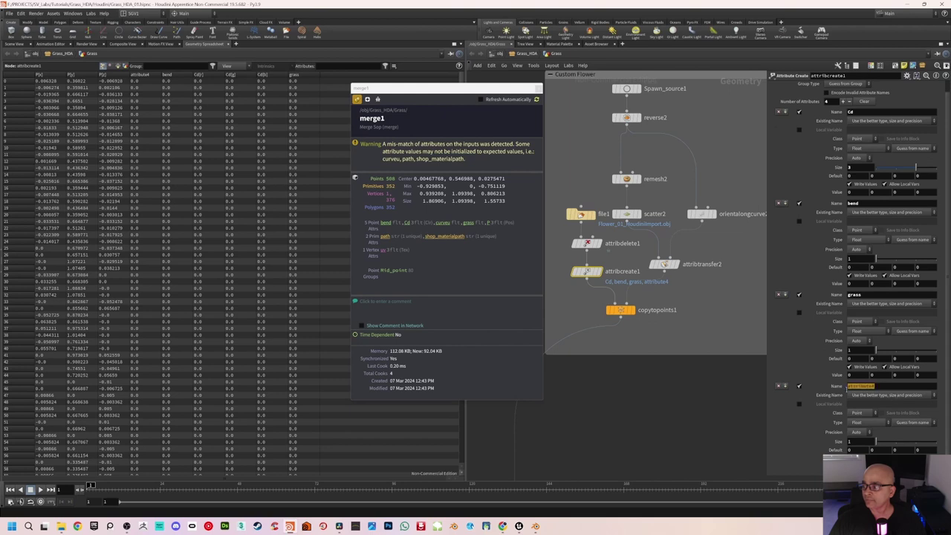
type("curveu")
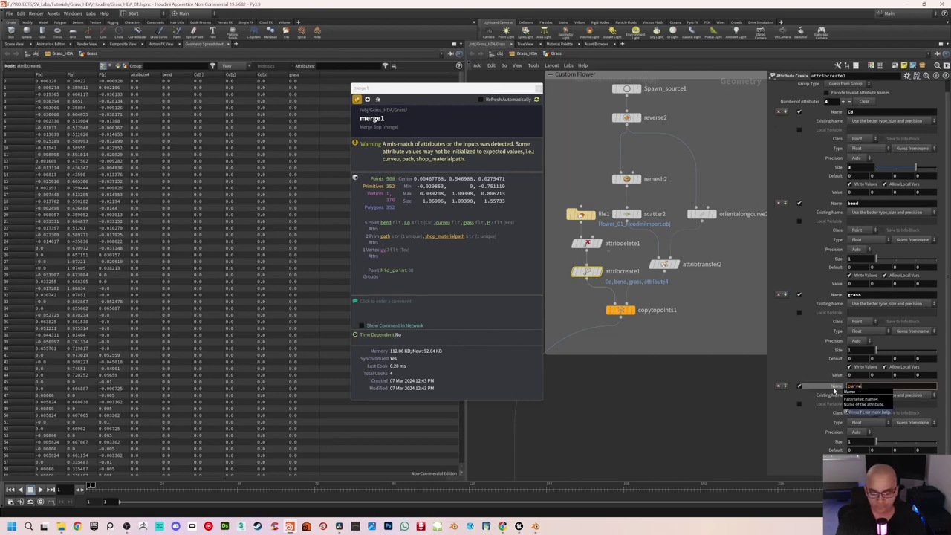
key("Return")
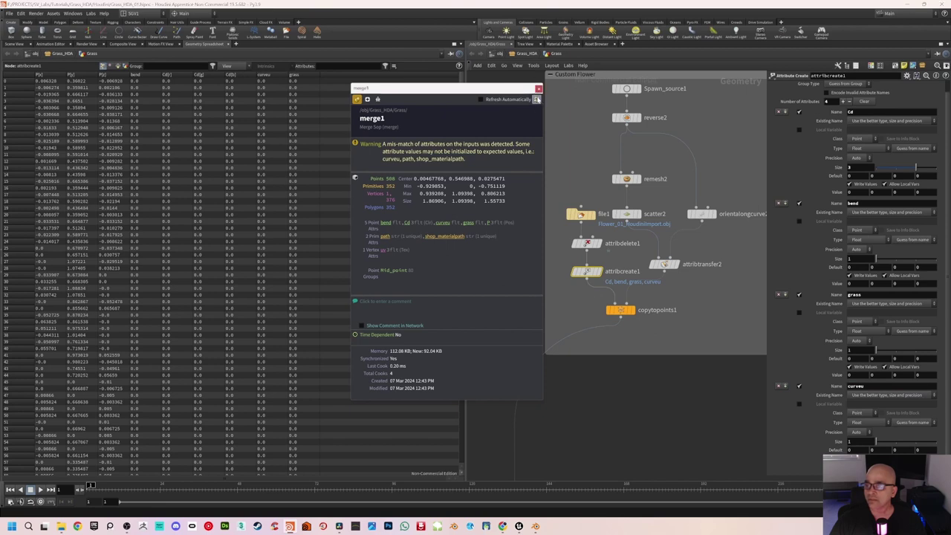
left_click(536, 99)
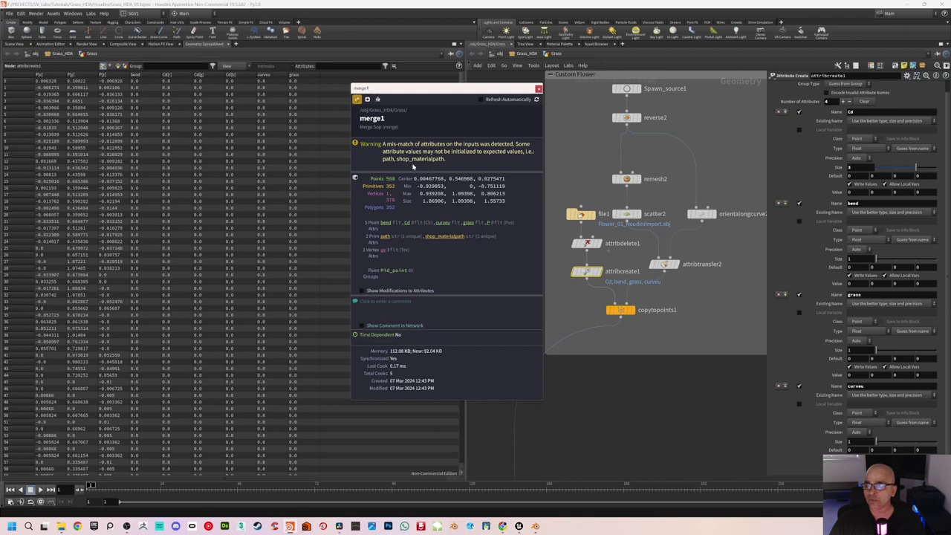
- Select the Grass_Blades node and examine its point attributes in the spreadsheet, keeping the merge1 info window out of the way
middle_click_drag(591, 423, 668, 257)
scroll(651, 301, "down", 1)
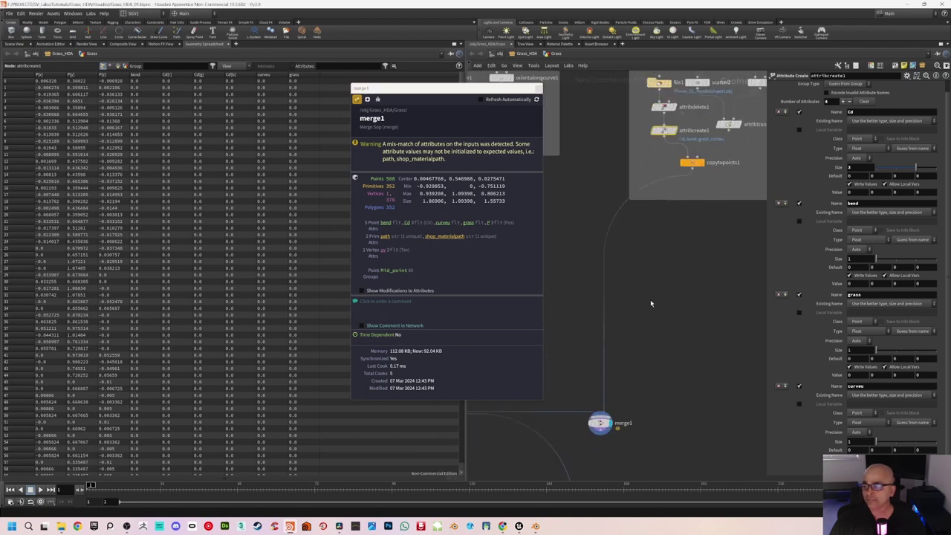
middle_click_drag(650, 299, 678, 245)
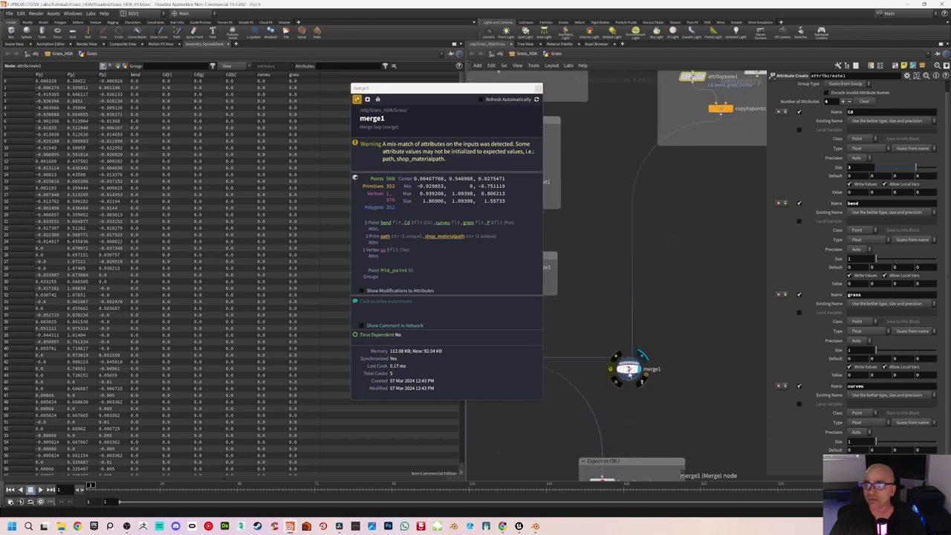
left_click_drag(491, 91, 424, 83)
middle_click_drag(555, 334, 647, 245)
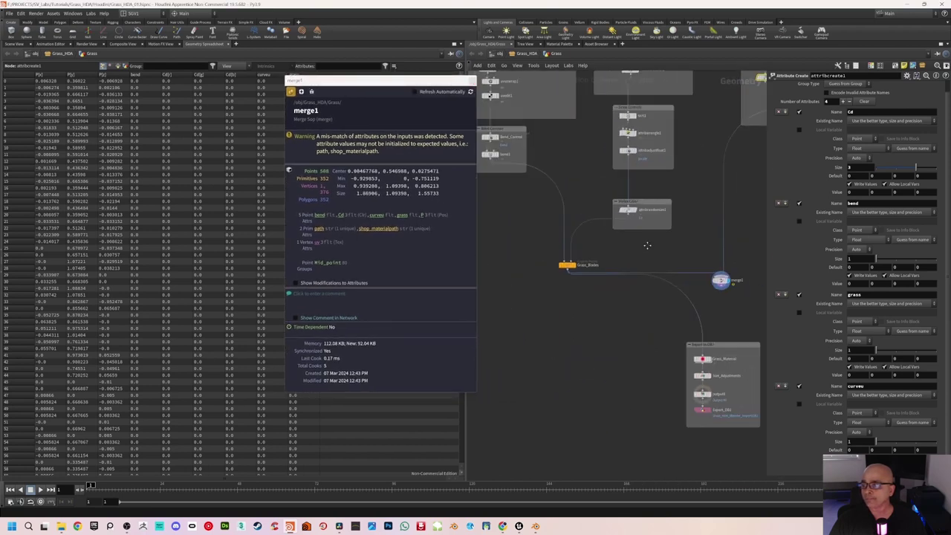
scroll(587, 174, "up", 3)
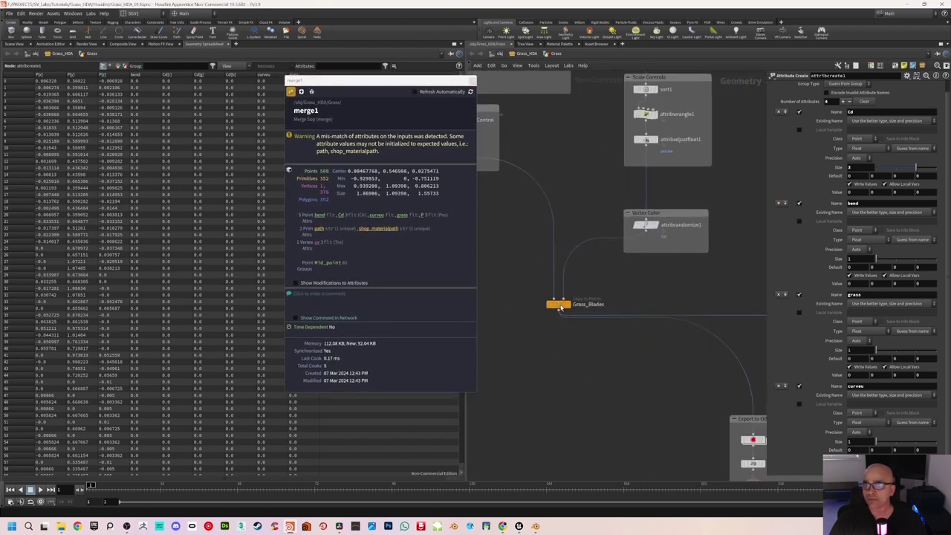
left_click(558, 304)
left_click_drag(371, 88, 450, 131)
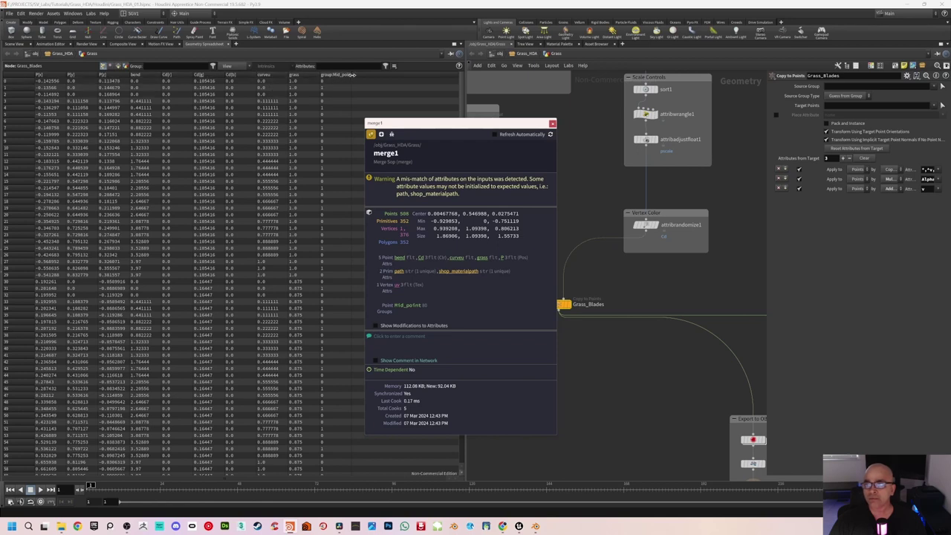
left_click_drag(353, 75, 367, 74)
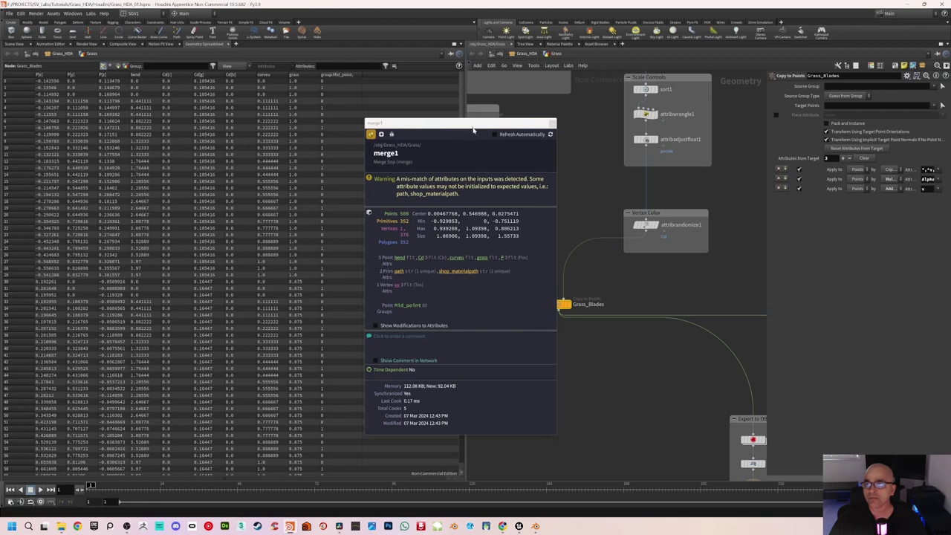
left_click_drag(460, 129, 407, 136)
- Set attribdelete1 to remove the primitive attributes shop_materialpath and path, then refresh merge1's info window and close it
middle_click_drag(609, 147, 576, 231)
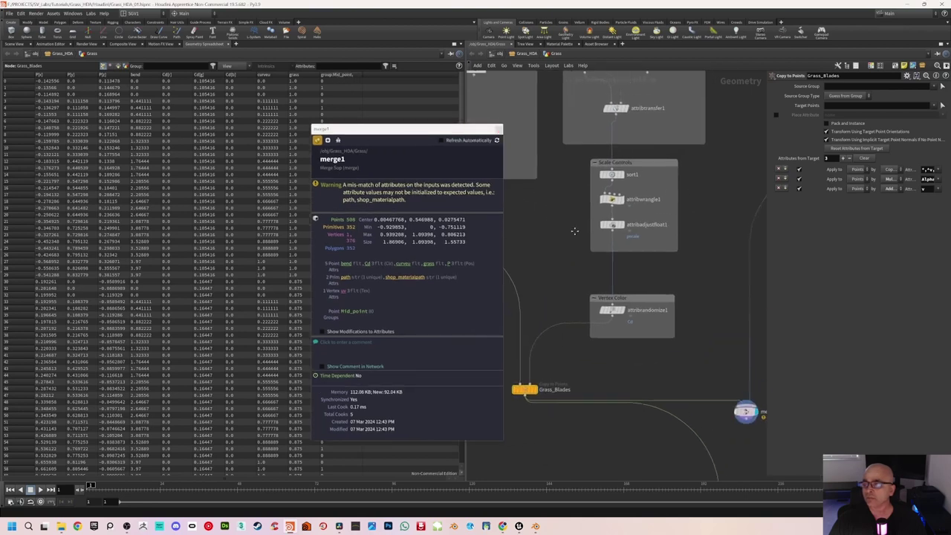
middle_click_drag(696, 172, 522, 202)
middle_click_drag(665, 215, 608, 274)
scroll(615, 230, "up", 2)
left_click(626, 214)
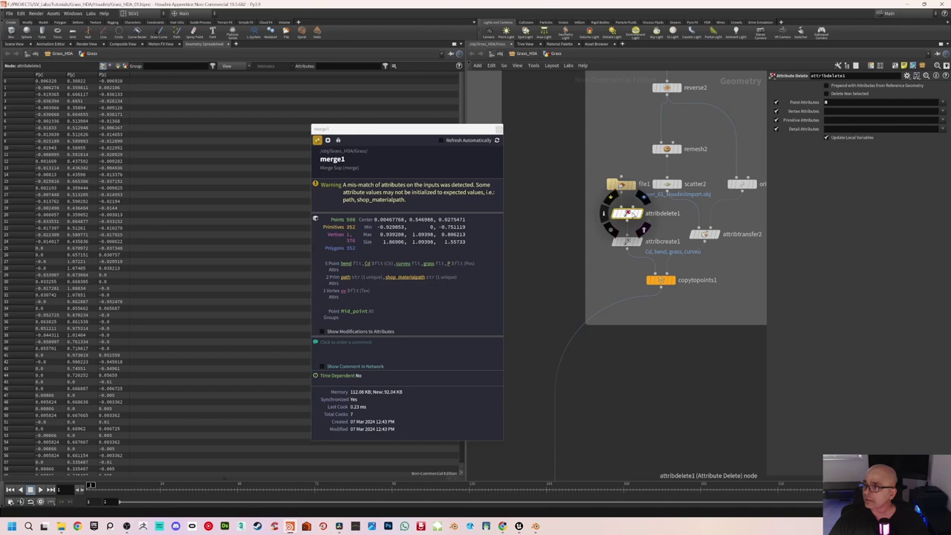
left_click(943, 120)
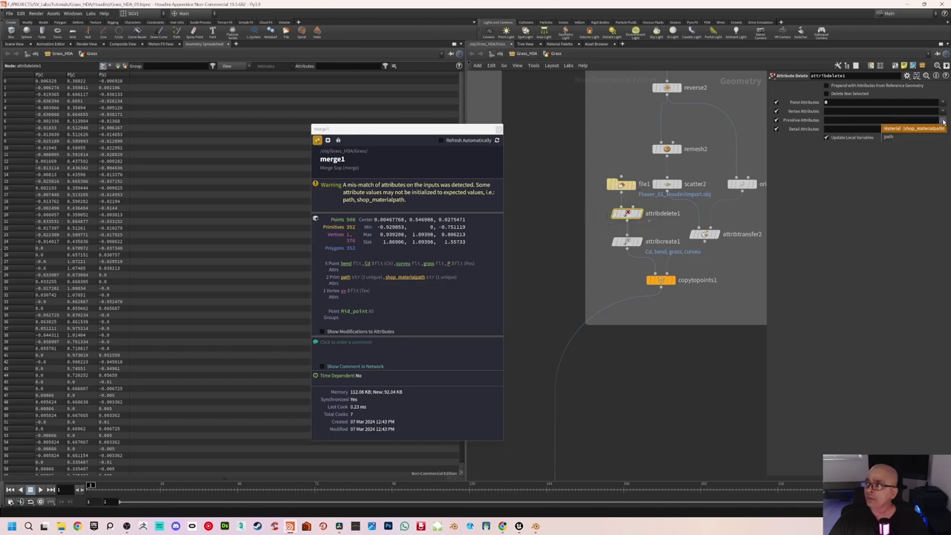
left_click(904, 129)
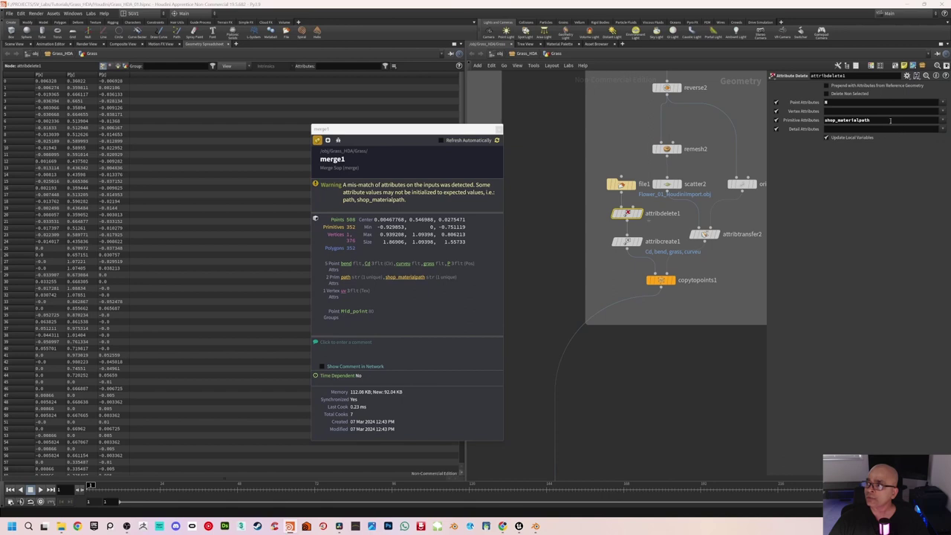
left_click(945, 120)
left_click(900, 138)
left_click(496, 140)
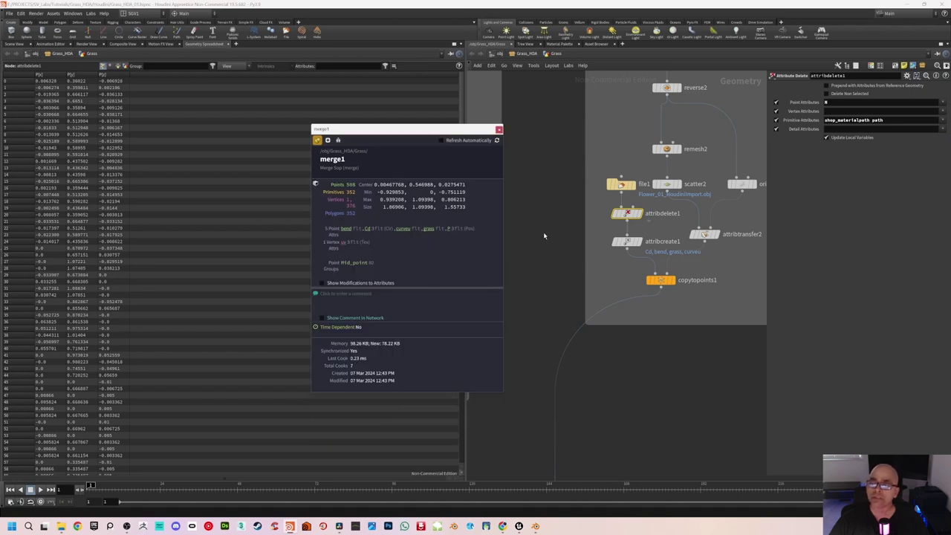
left_click(499, 130)
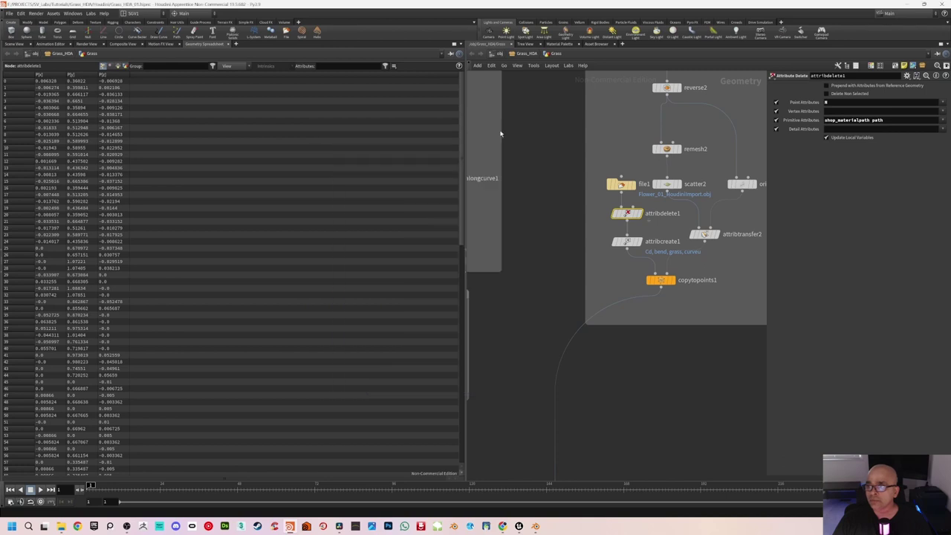
- Select merge1 to review the combined grass and flower attributes in the spreadsheet
middle_click_drag(540, 367, 597, 304)
scroll(585, 316, "down", 1)
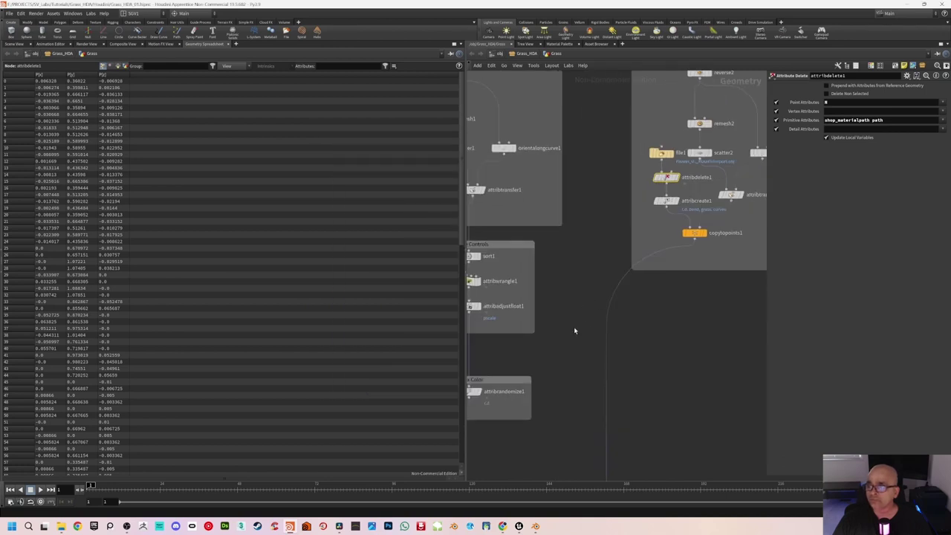
middle_click_drag(567, 379, 625, 283)
scroll(608, 298, "down", 1)
middle_click_drag(586, 319, 633, 315)
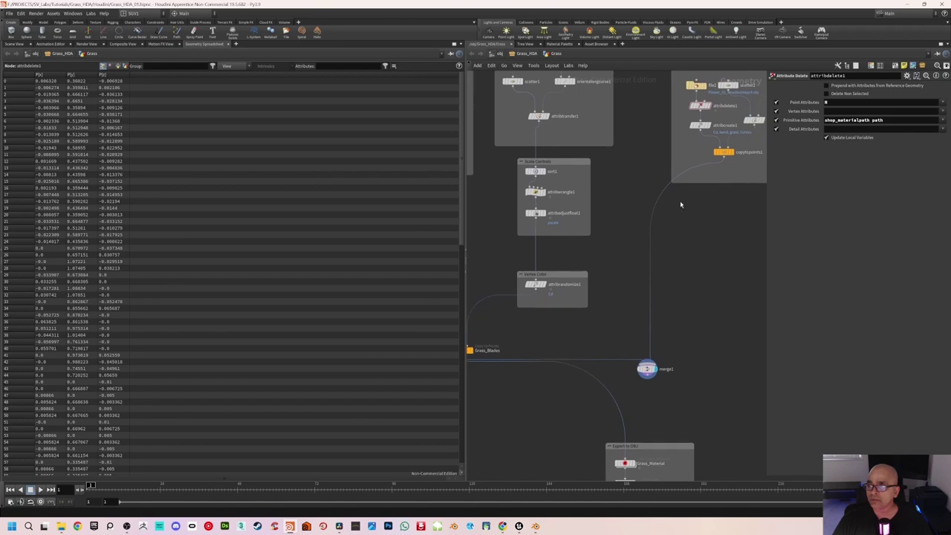
scroll(680, 204, "up", 2)
left_click(646, 342)
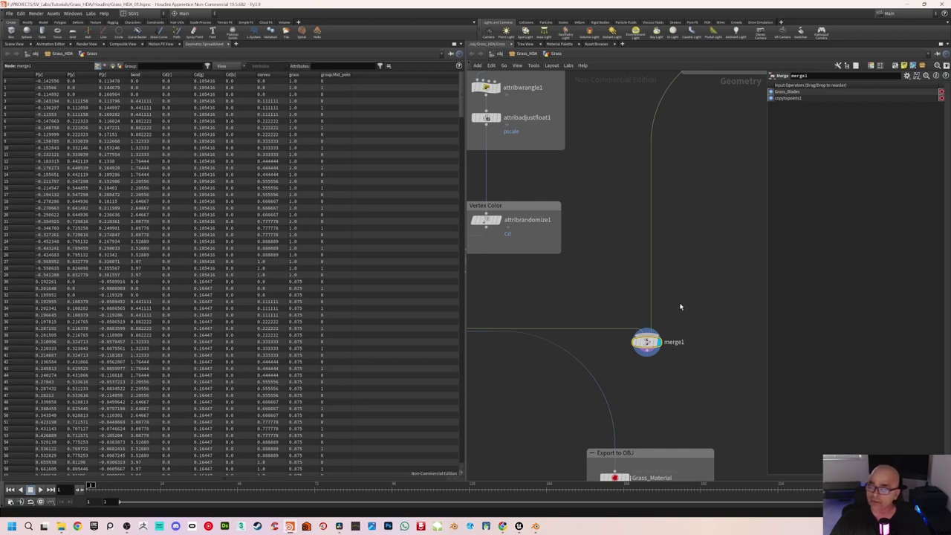
- Move the merge1 node slightly lower in the network, closer to the Export to OBJ box
scroll(679, 306, "down", 1)
middle_click_drag(597, 293, 607, 253)
scroll(607, 253, "up", 1)
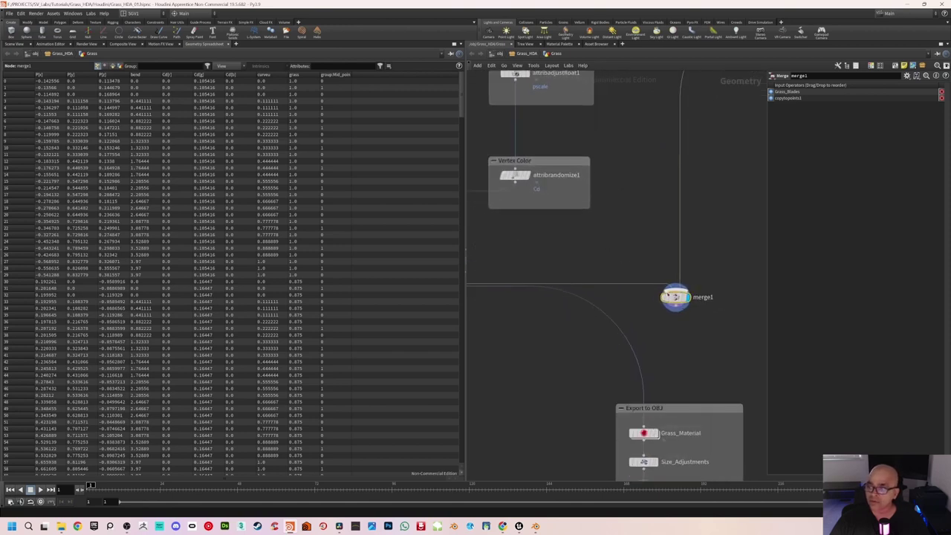
left_click_drag(673, 296, 665, 335)
scroll(704, 251, "down", 1)
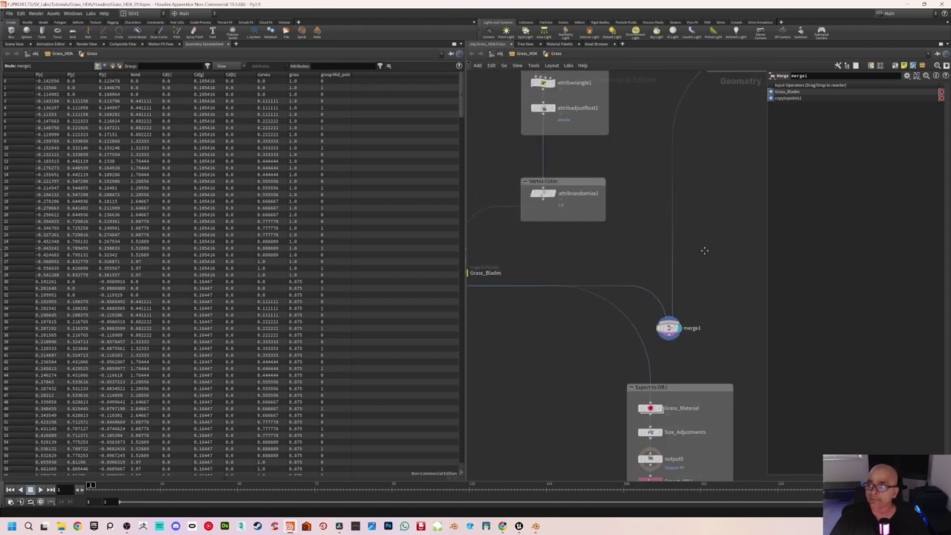
middle_click_drag(705, 250, 683, 242)
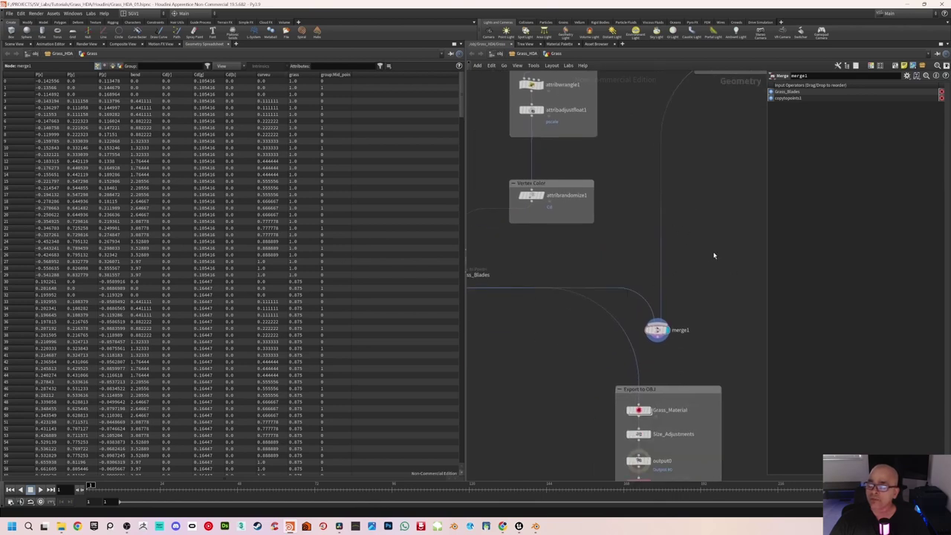
middle_click_drag(697, 148, 705, 152)
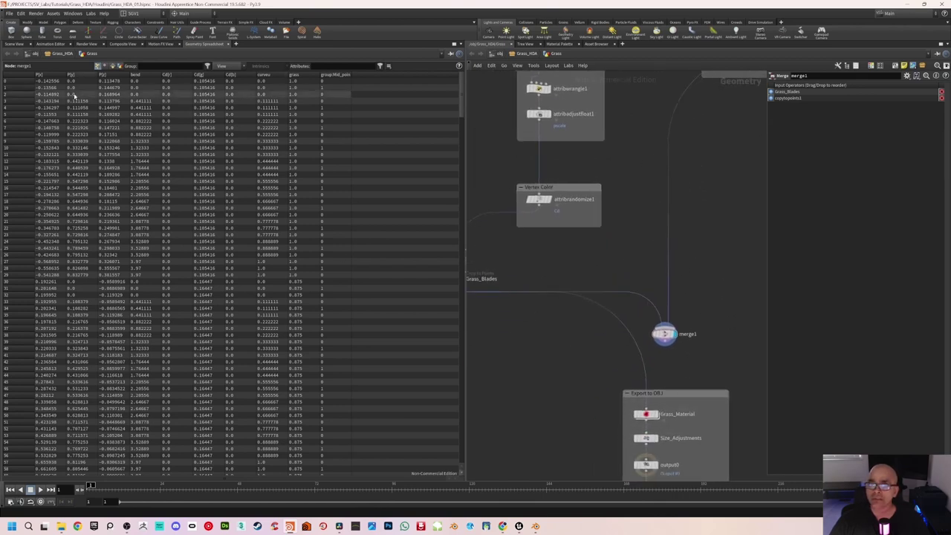
- Show the merged geometry in the 3D scene and turn off its UV texture display
left_click(14, 45)
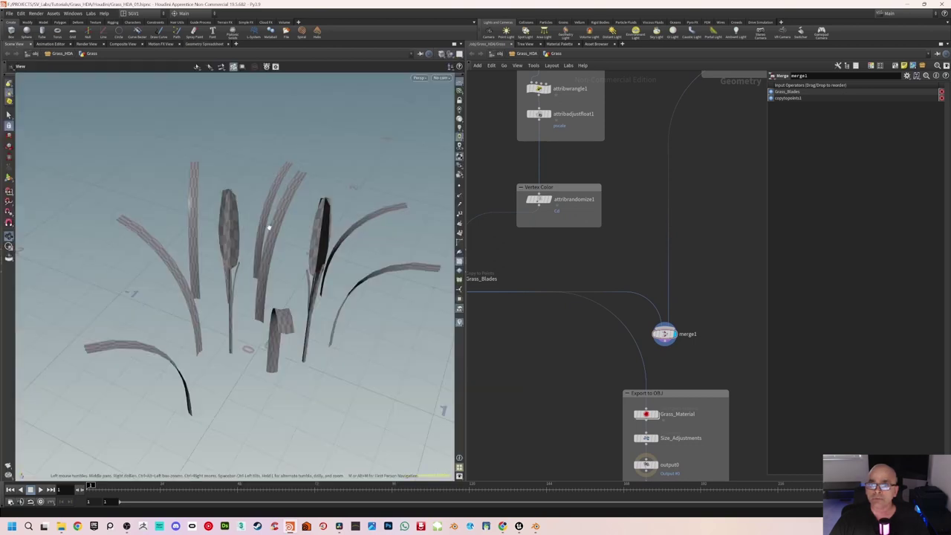
left_click_drag(304, 223, 279, 231)
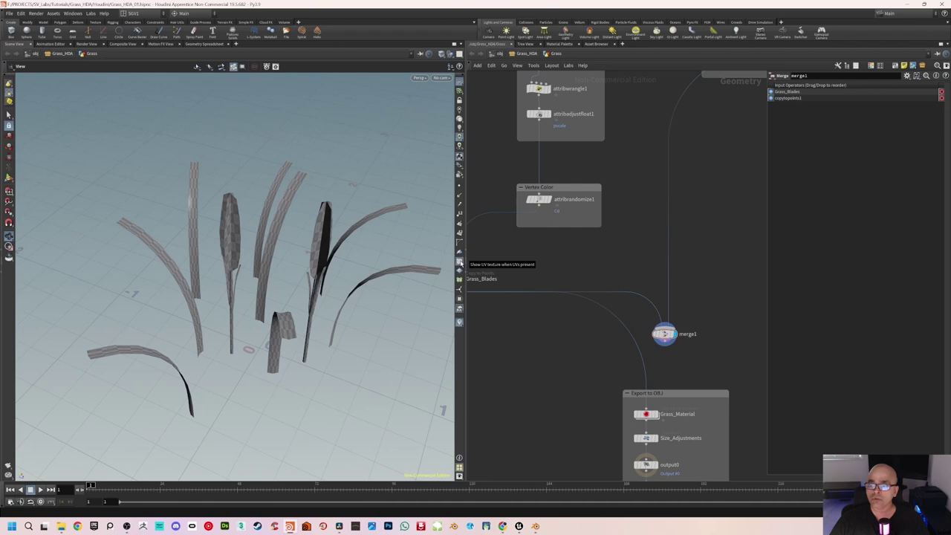
left_click(460, 263)
left_click_drag(223, 267, 263, 263)
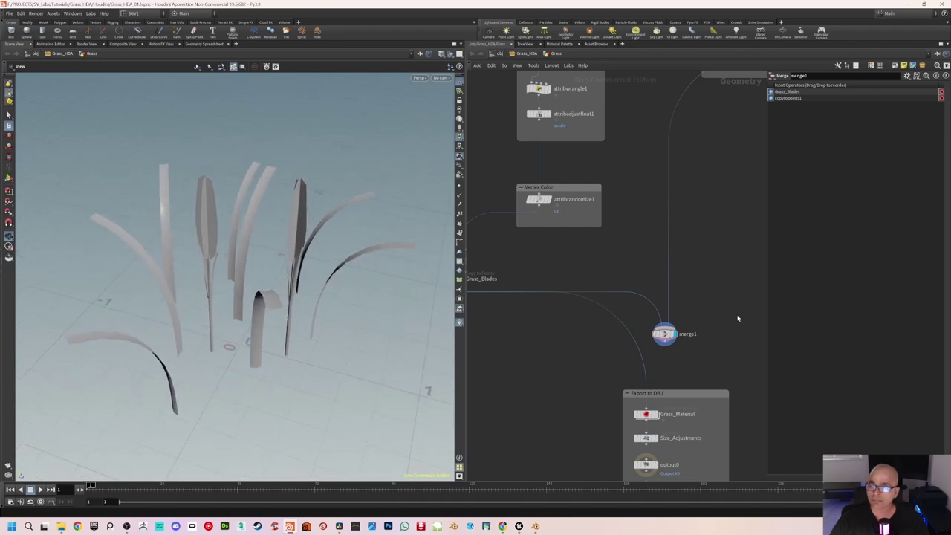
- Connect merge1's output to the input of Grass_Material in the Export to OBJ box
middle_click_drag(737, 318, 680, 299)
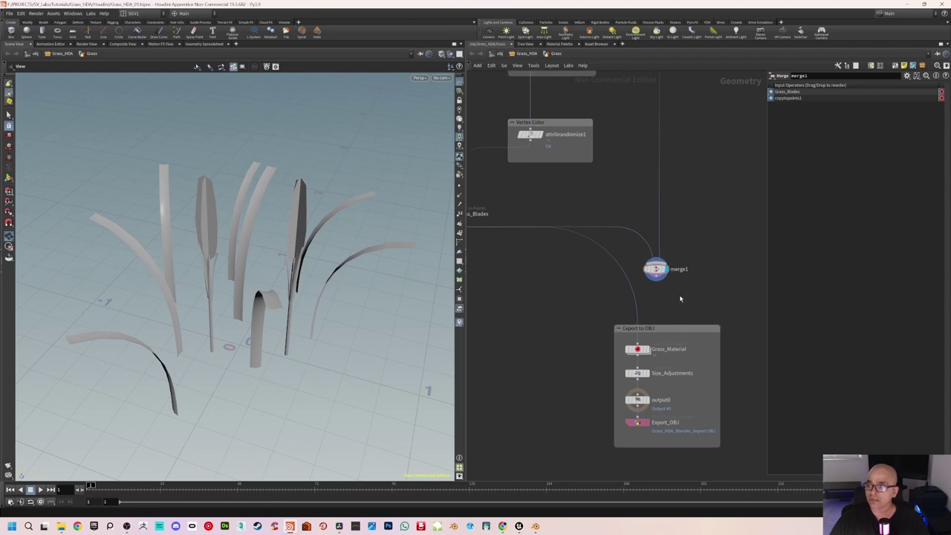
left_click(655, 280)
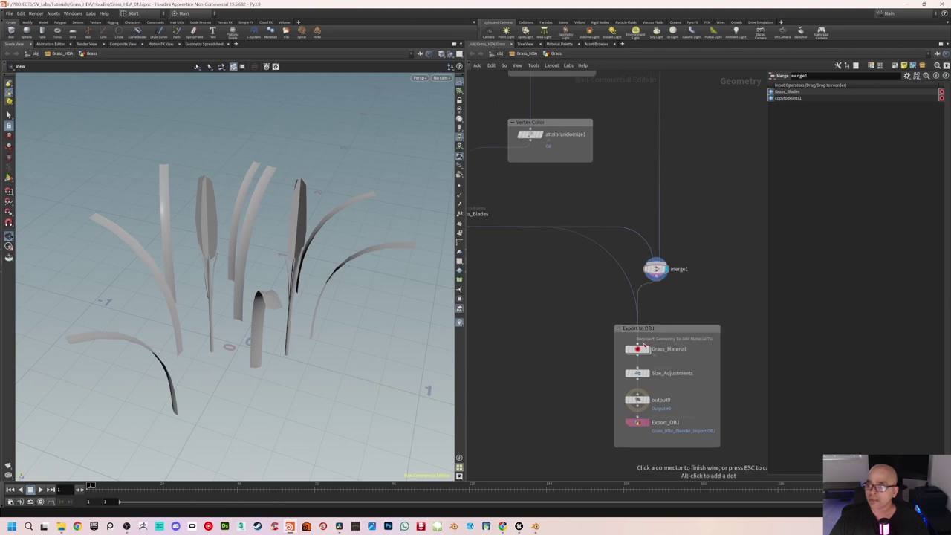
left_click(639, 346)
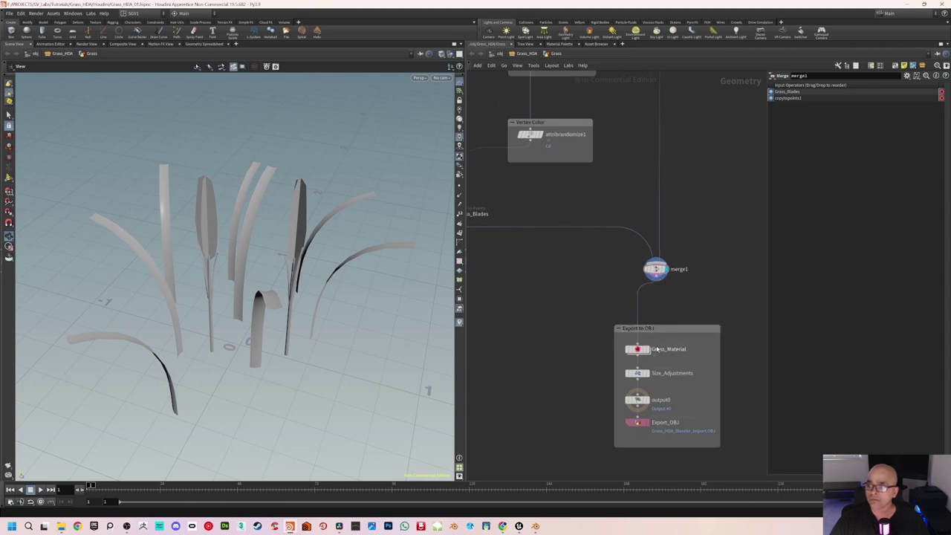
- Display output0 to show the textured grass and flowers, and save the scene file
left_click(651, 402)
left_click_drag(217, 291, 257, 256)
key("ctrl+s")
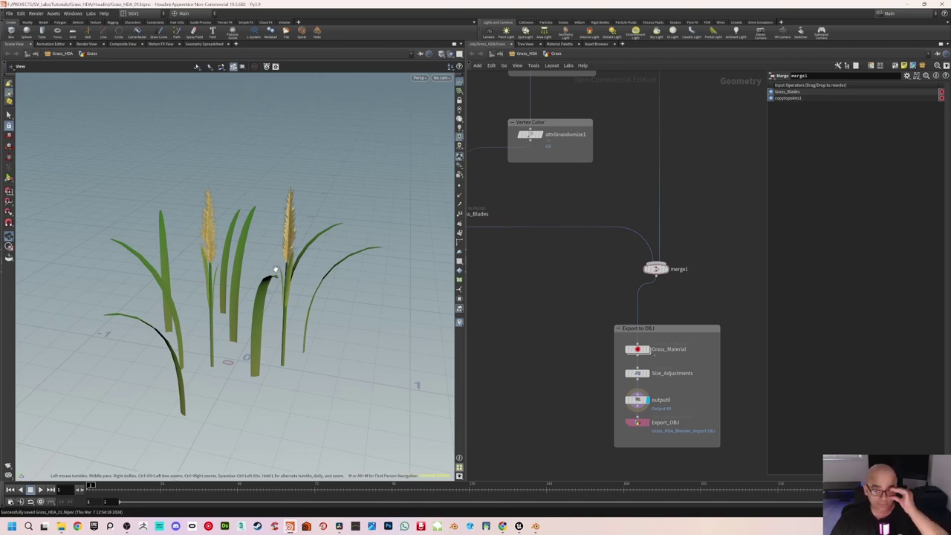
- Set the Global Seed of scatter2 in the Custom Flower box to 1.71 to reposition the flowers
left_click_drag(276, 268, 283, 275)
scroll(694, 193, "down", 3)
mouse_move(693, 171)
middle_mouse_down()
mouse_move(685, 244)
mouse_move(624, 301)
mouse_move(697, 185)
middle_mouse_up()
scroll(698, 184, "up", 3)
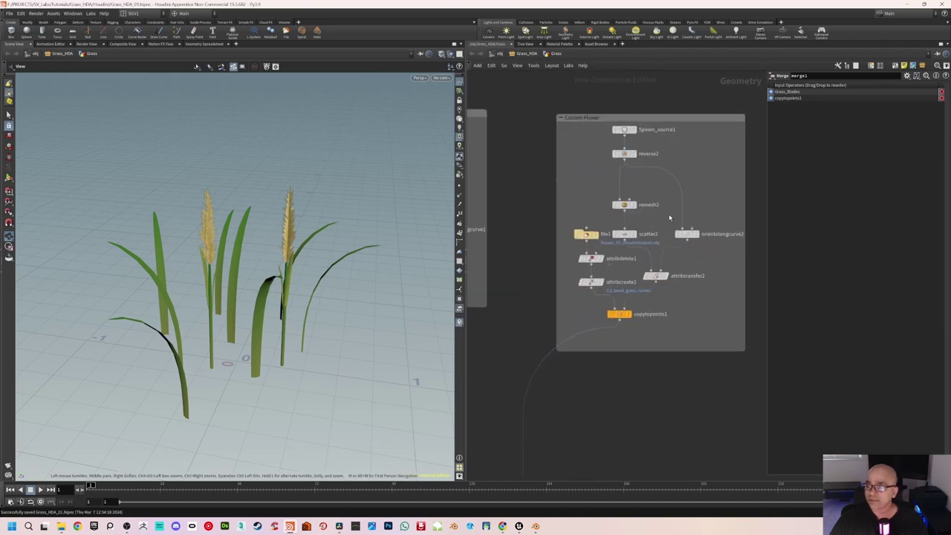
scroll(671, 214, "up", 2)
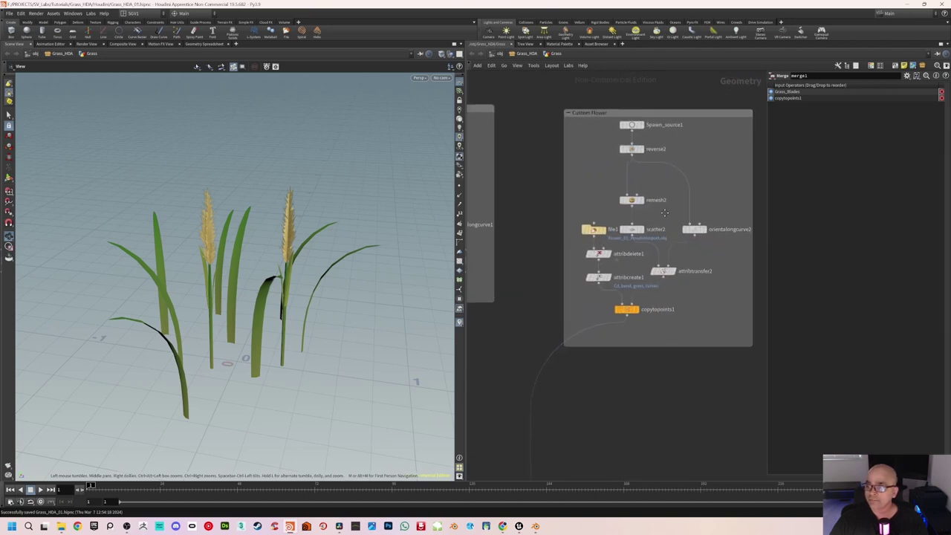
left_click(630, 233)
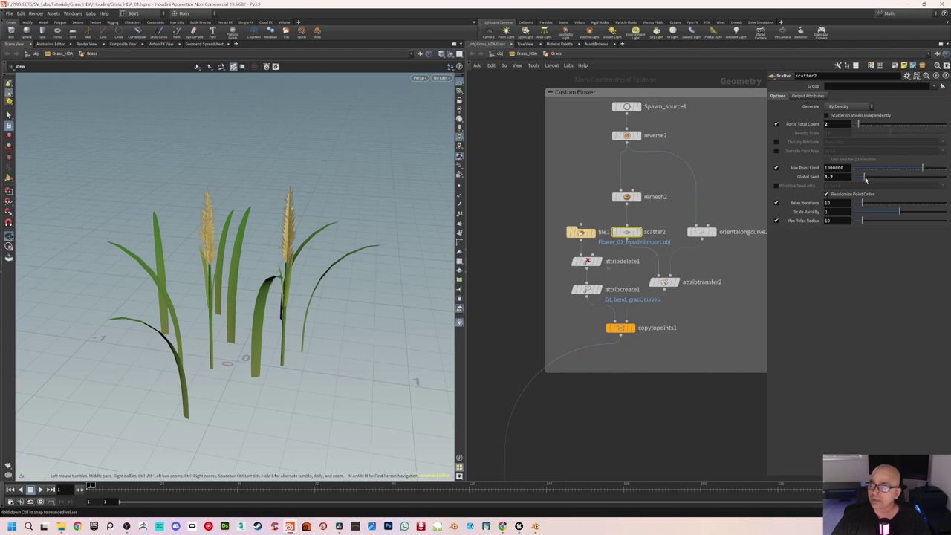
left_click_drag(865, 179, 871, 180)
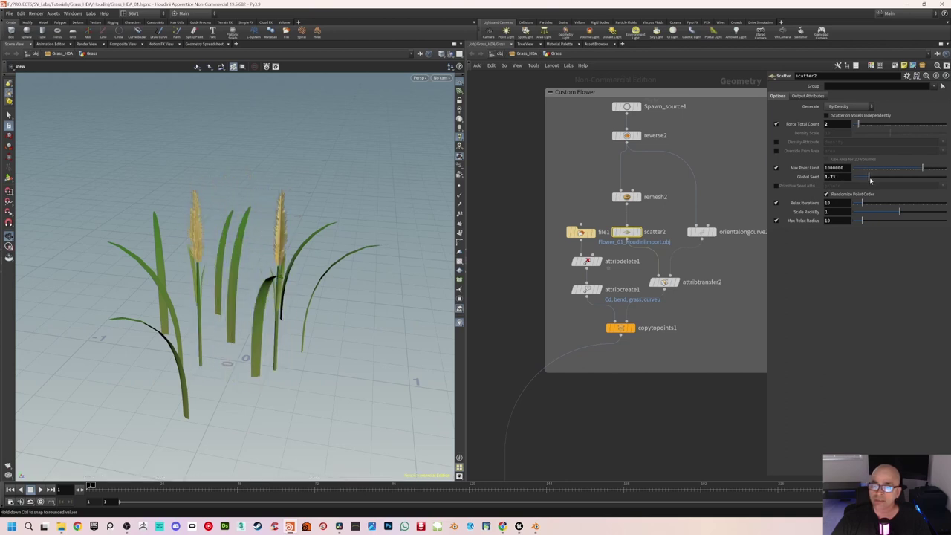
- Try a Force Total Count of 5 on scatter2 and check the flowers from different angles
left_click_drag(357, 289, 329, 293)
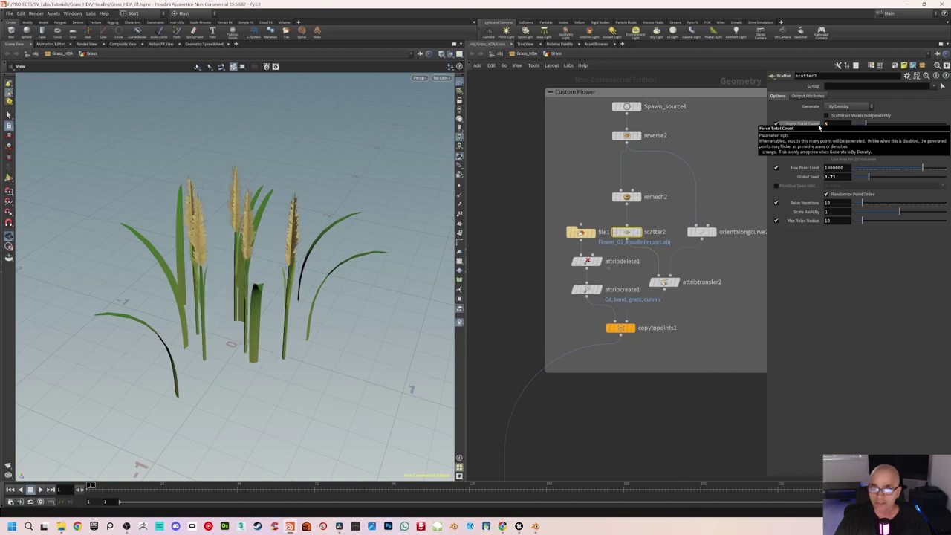
left_click_drag(230, 288, 249, 279)
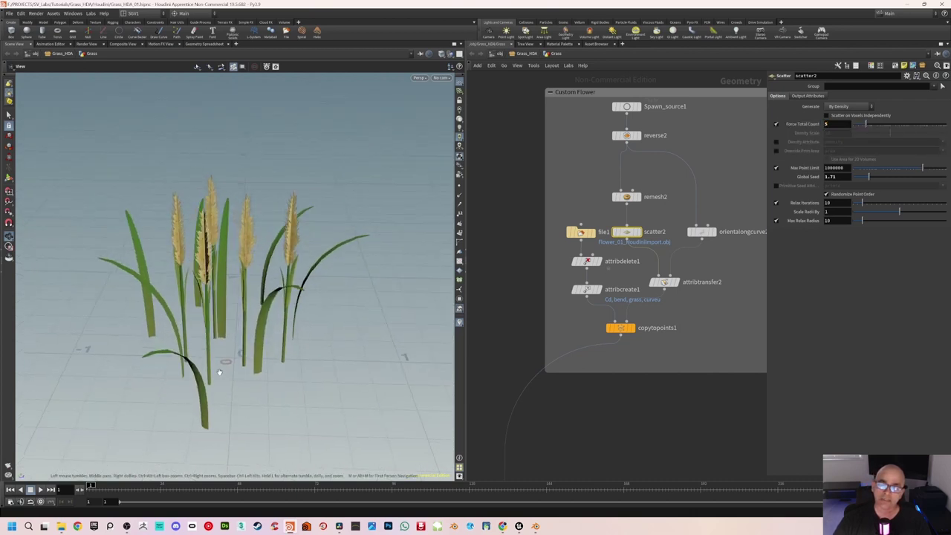
left_click_drag(257, 312, 228, 329)
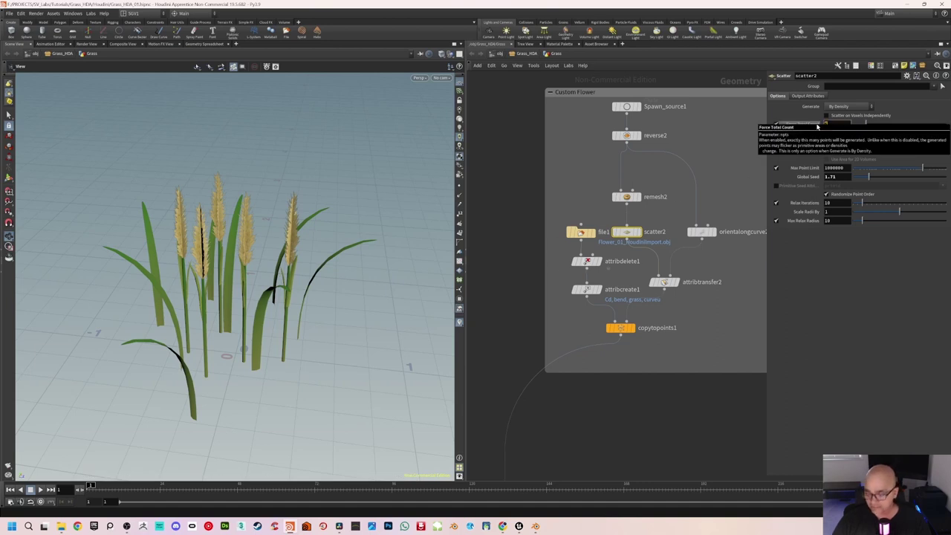
- Set scatter2's Force Total Count to 2 and save the scene file
left_click(776, 125)
left_click_drag(329, 279, 311, 267)
scroll(587, 313, "down", 2)
middle_click_drag(539, 318, 684, 239)
scroll(627, 260, "down", 2)
scroll(578, 280, "up", 1)
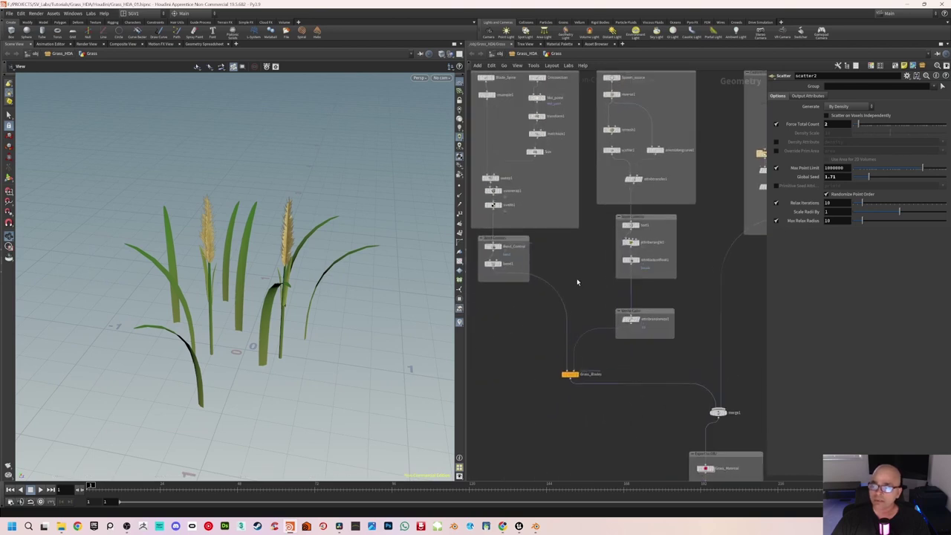
middle_click_drag(588, 278, 560, 283)
scroll(561, 283, "down", 1)
middle_click_drag(718, 238, 676, 251)
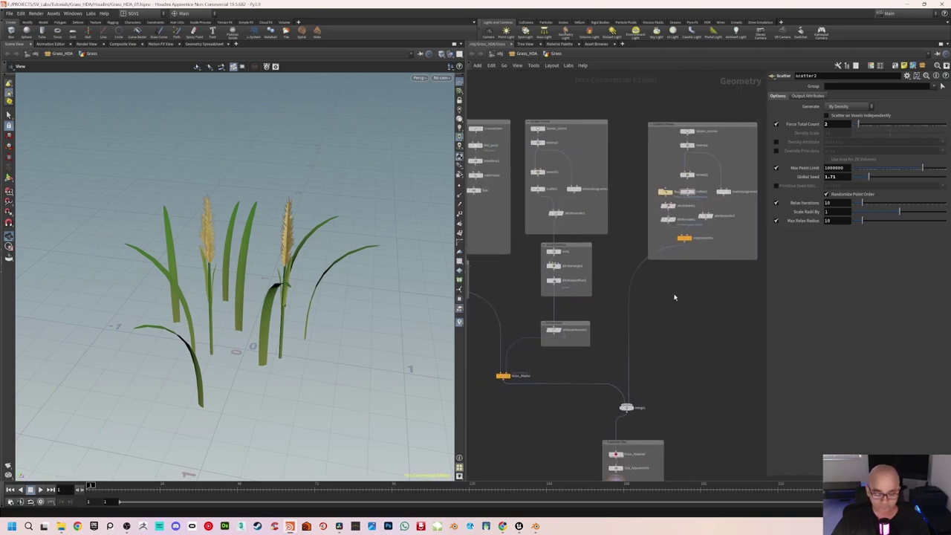
key("ctrl+s")
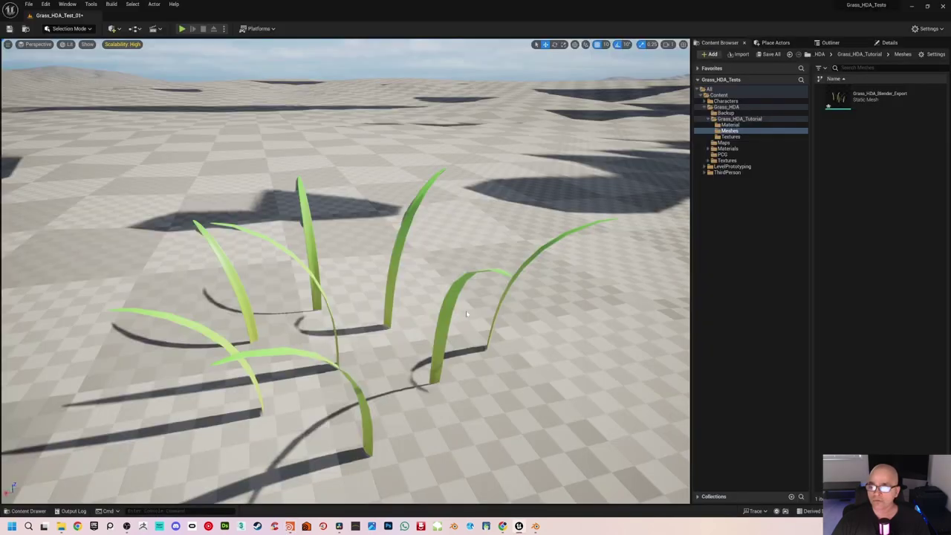
- Switch to Unreal Editor and examine the existing grass mesh in the level
right_click(482, 254)
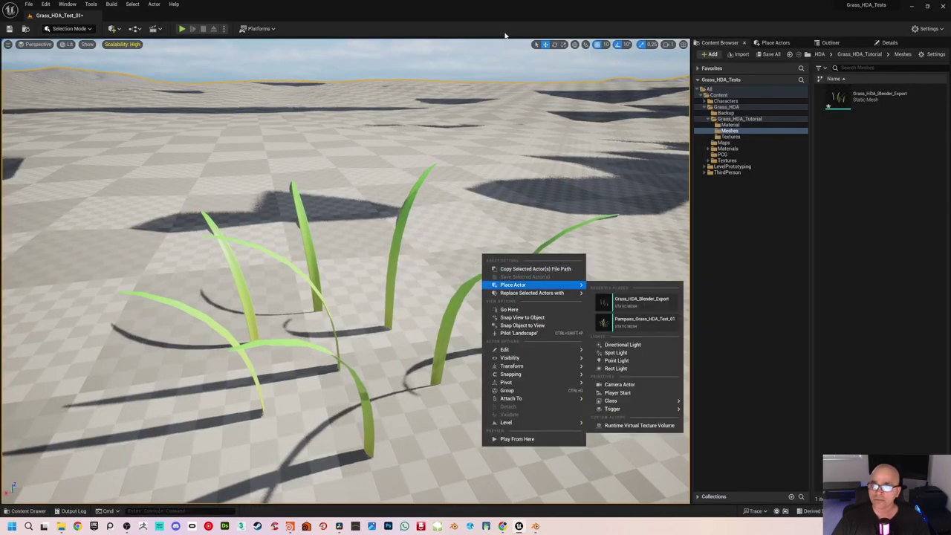
left_click(488, 186)
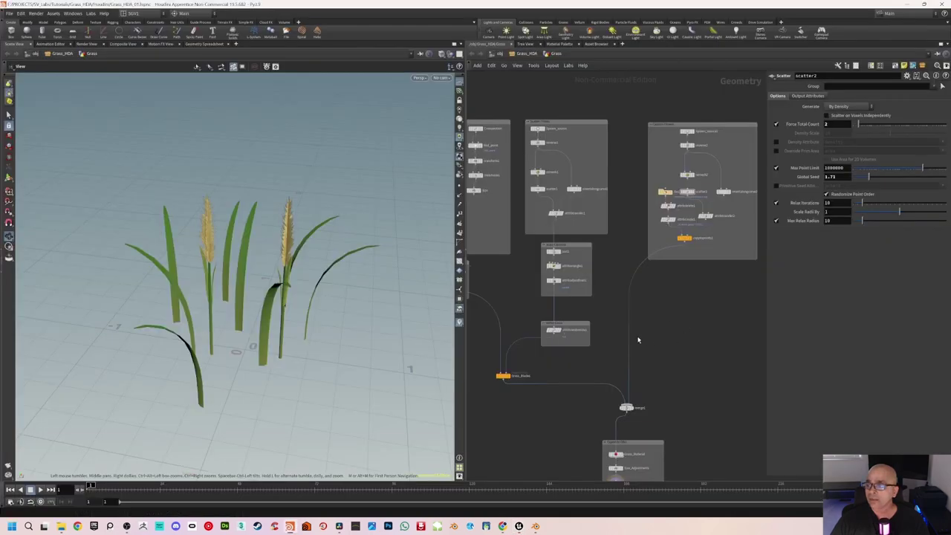
- Back in Houdini, turn off Textures and turn on Geometry Color in the viewport's material properties to inspect the vertex colors
middle_click_drag(599, 321, 606, 320)
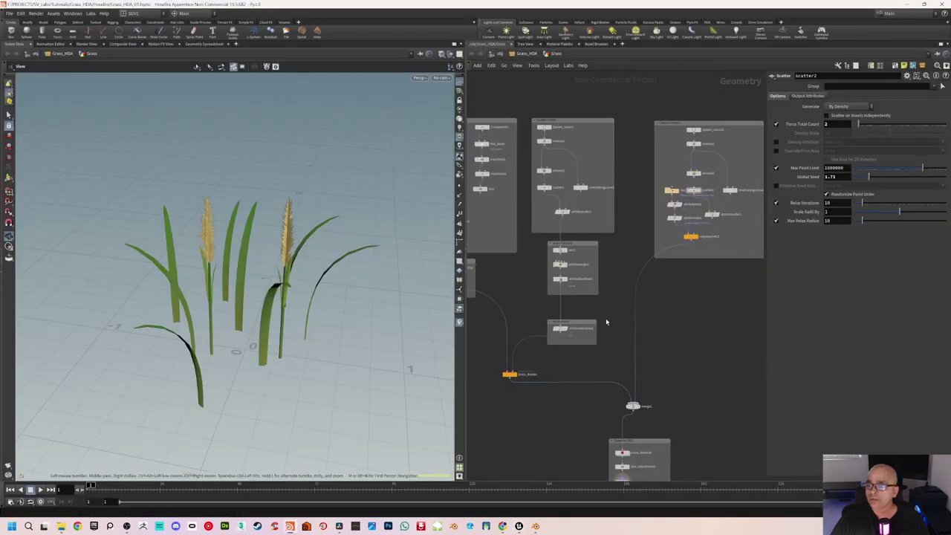
right_click(459, 159)
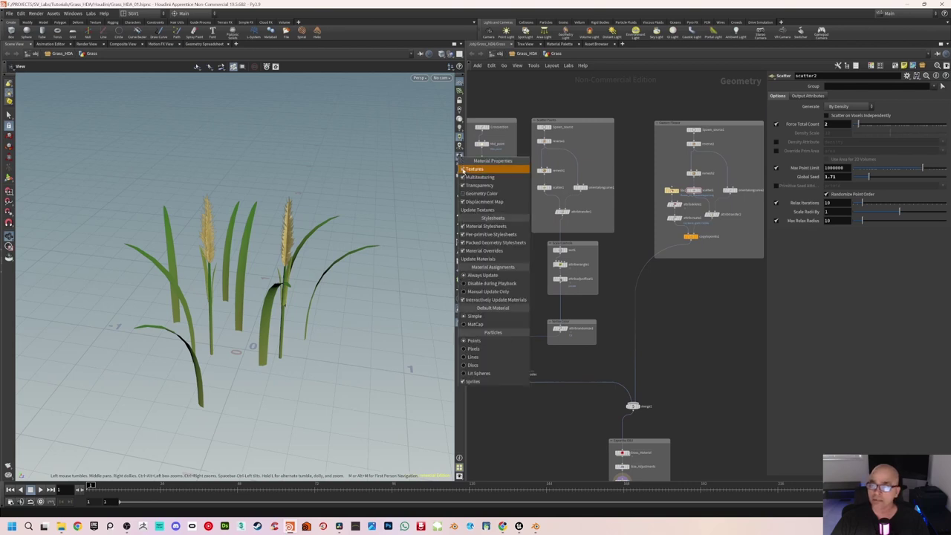
left_click(463, 169)
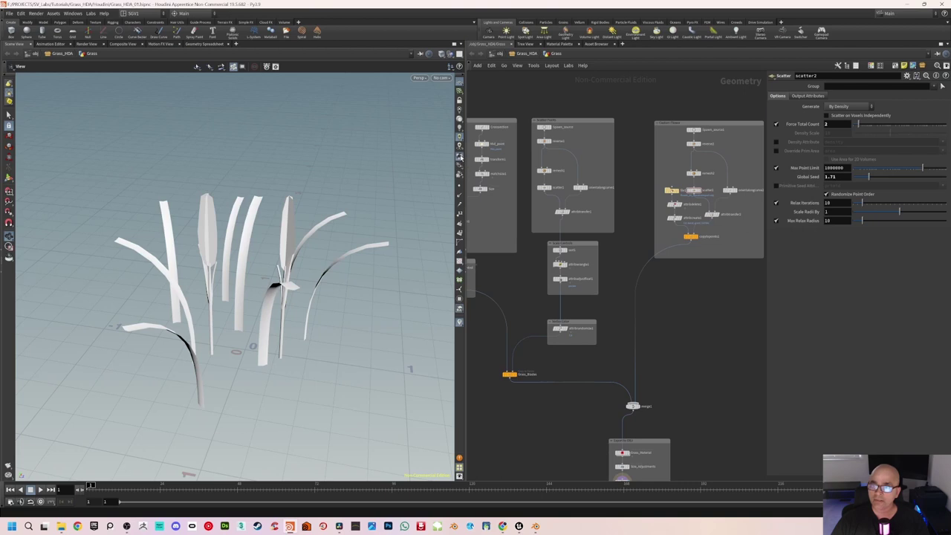
right_click(460, 157)
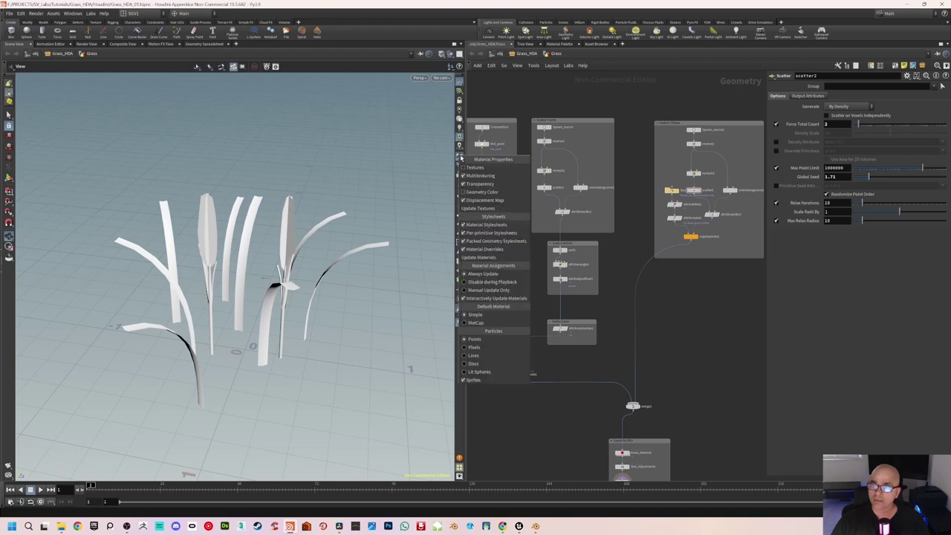
left_click(464, 193)
left_click_drag(263, 259, 302, 226)
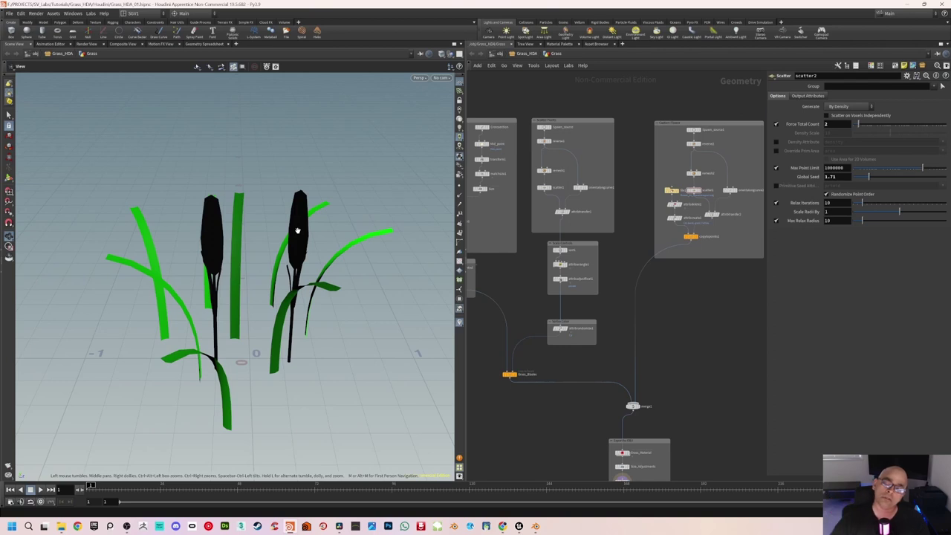
left_click_drag(287, 230, 298, 237)
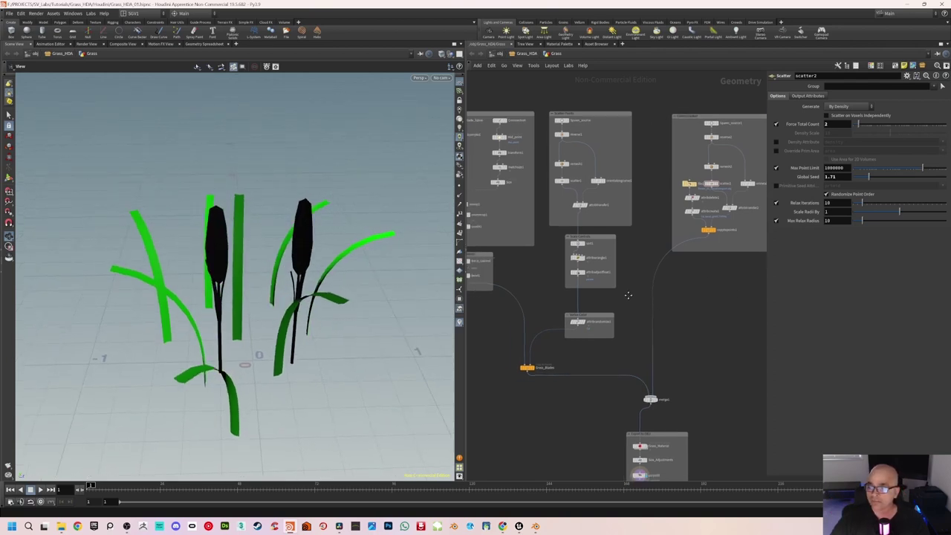
- Duplicate the Vertex Color box with its attribrandomize1 node and place the copy below the Custom Flower box
scroll(624, 288, "up", 3)
scroll(576, 293, "down", 2)
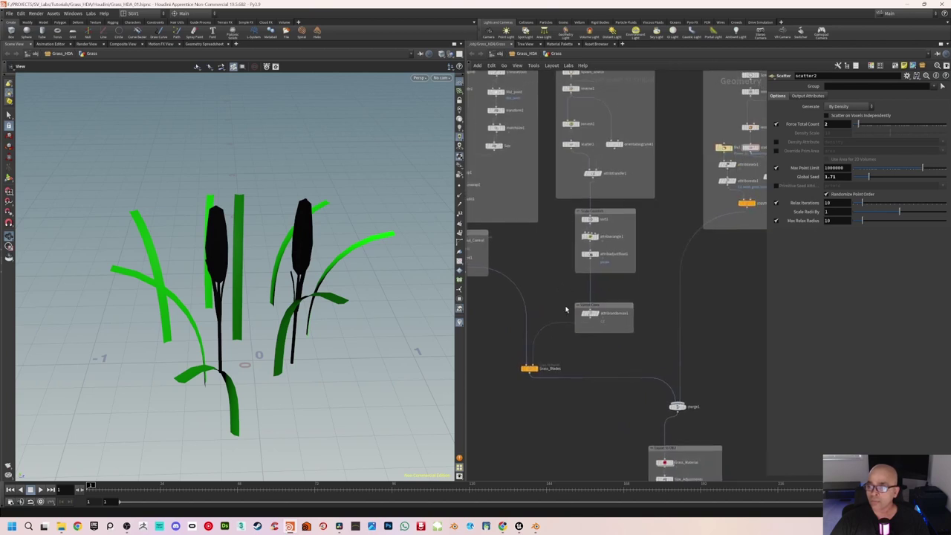
left_click(589, 320)
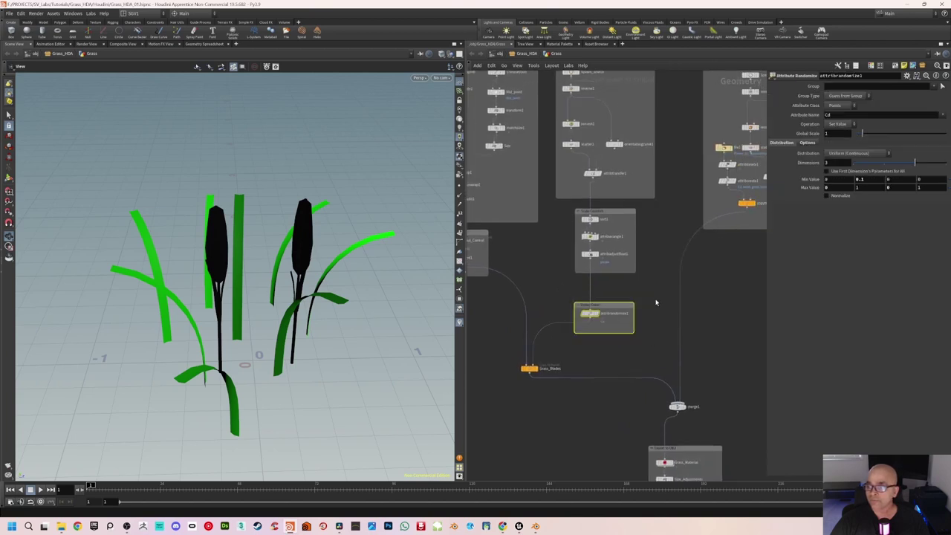
middle_click_drag(654, 304, 594, 327)
key("ctrl+c")
key("ctrl+v")
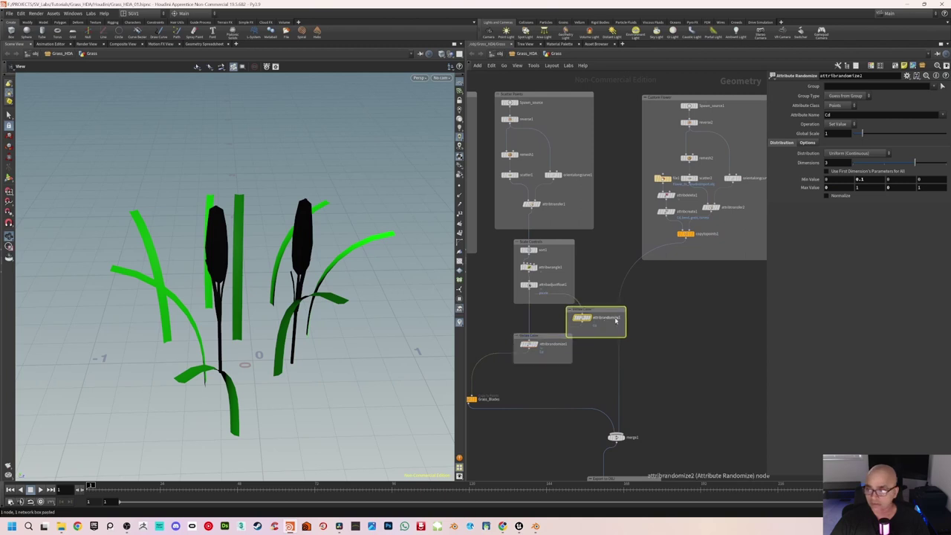
middle_click_drag(672, 301, 599, 325)
left_click_drag(533, 335, 642, 332)
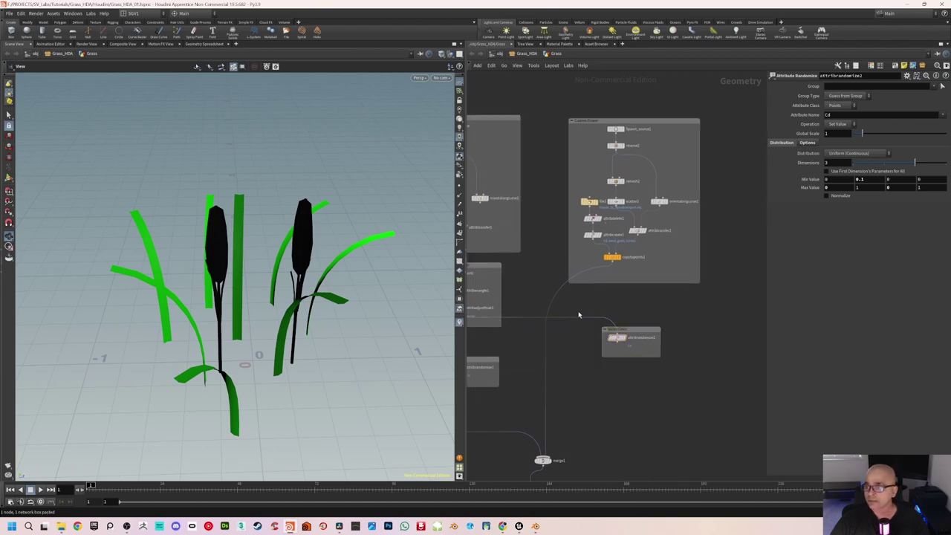
- Cut the wire feeding the copied attribrandomize2 node and move its Vertex Color box farther from the Custom Flower box
key("y")
left_click_drag(585, 329, 620, 300)
middle_click_drag(620, 300, 617, 308)
left_click_drag(620, 336, 676, 356)
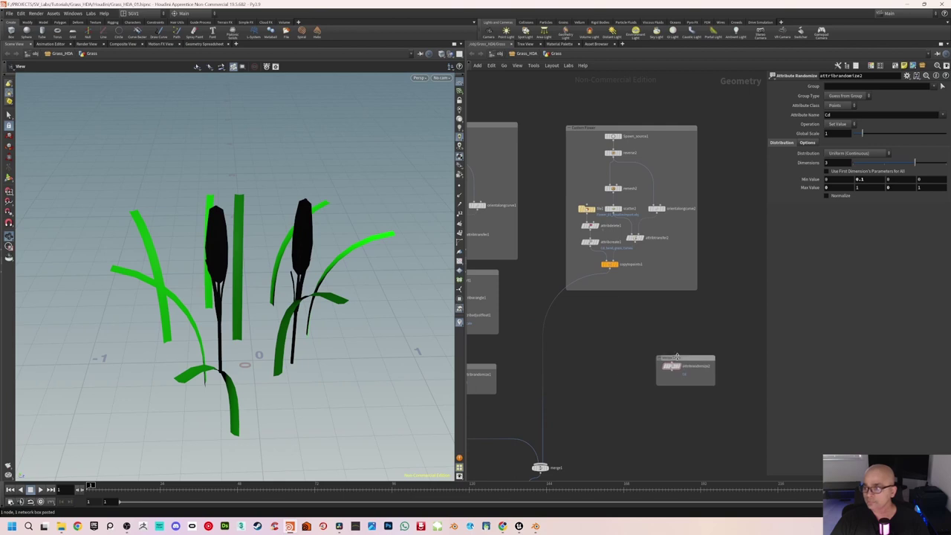
- Extend the Custom Flower box downward and move copytopoints1 lower inside it to make room for another node
left_click_drag(619, 292, 620, 324)
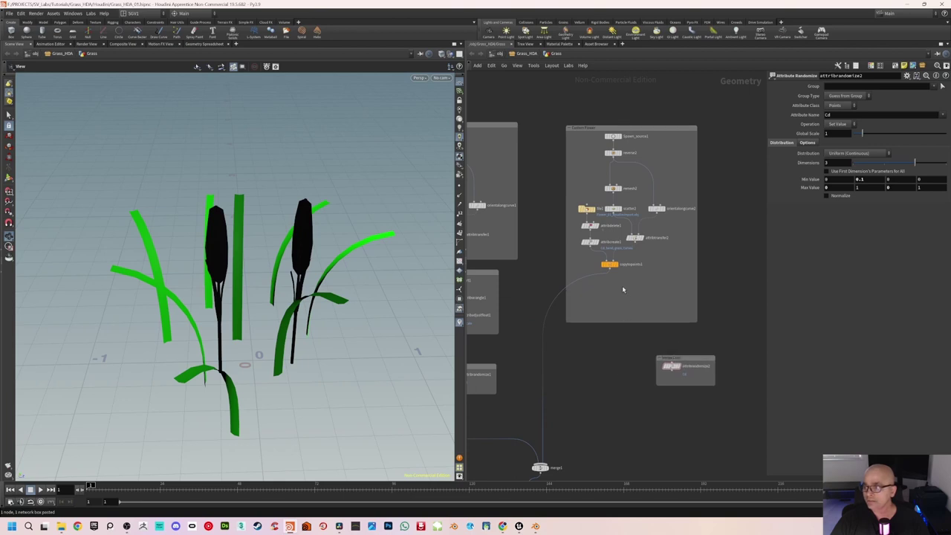
scroll(622, 286, "up", 2)
left_click_drag(608, 264, 600, 302)
scroll(646, 286, "up", 2)
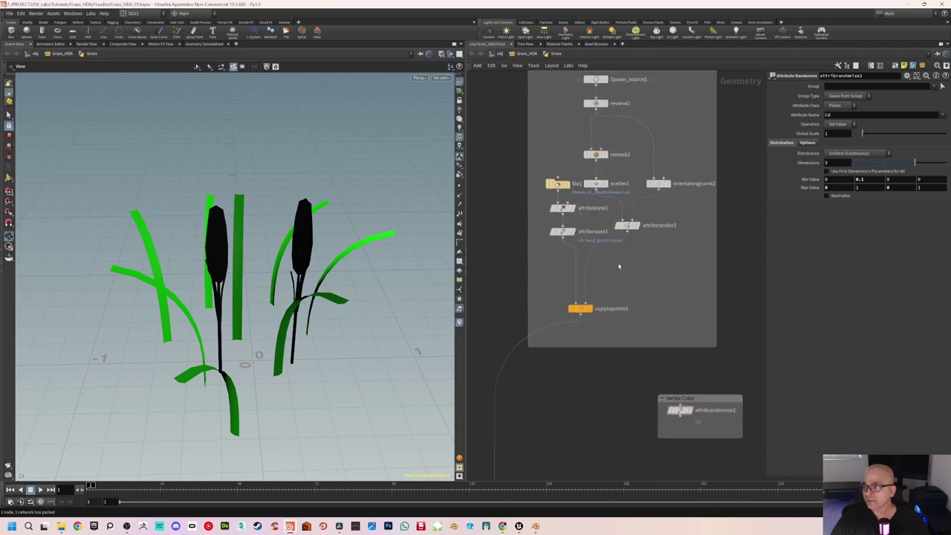
- Insert attribrandomize2 between attribtransfer2 and copytopoints1 in the Custom Flower box, and inspect the flowers' vertex colors
mouse_move(680, 409)
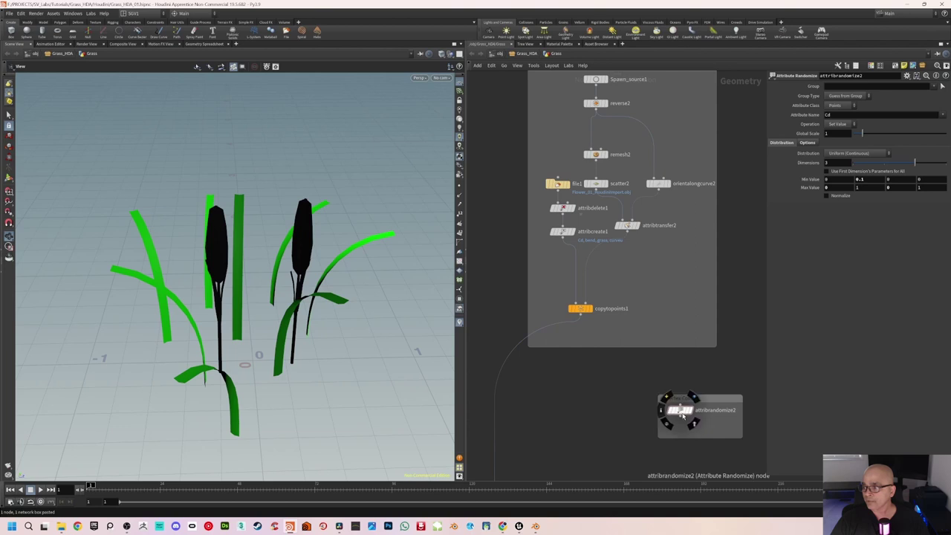
left_click_drag(680, 410, 630, 263)
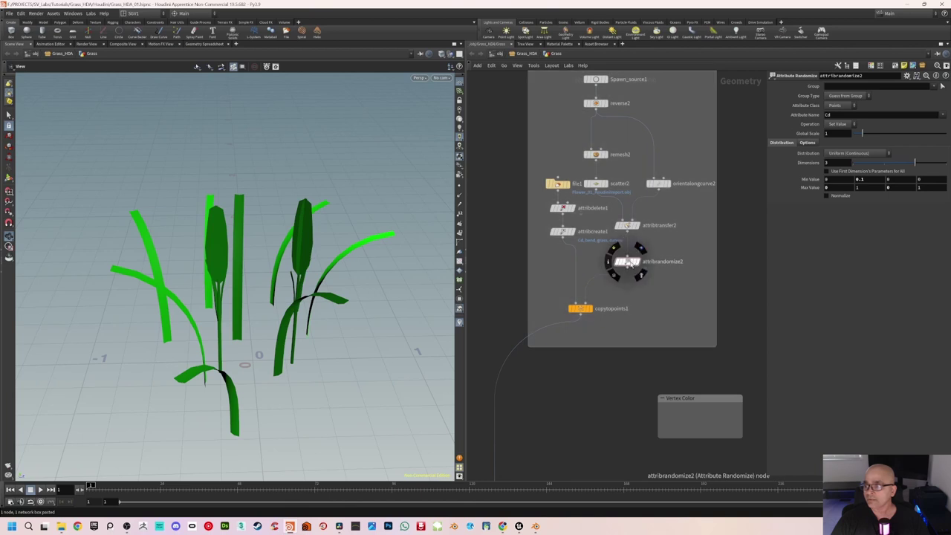
left_click_drag(245, 286, 302, 272)
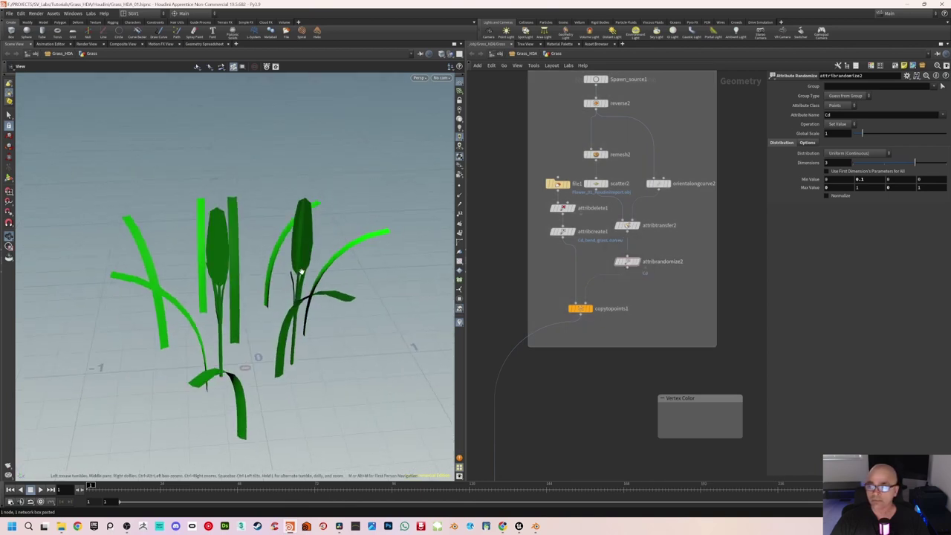
- Set the Global Seed of attribrandomize2 to 6.16 so the flowers' vertex colors vary, and save the scene
left_click(626, 261)
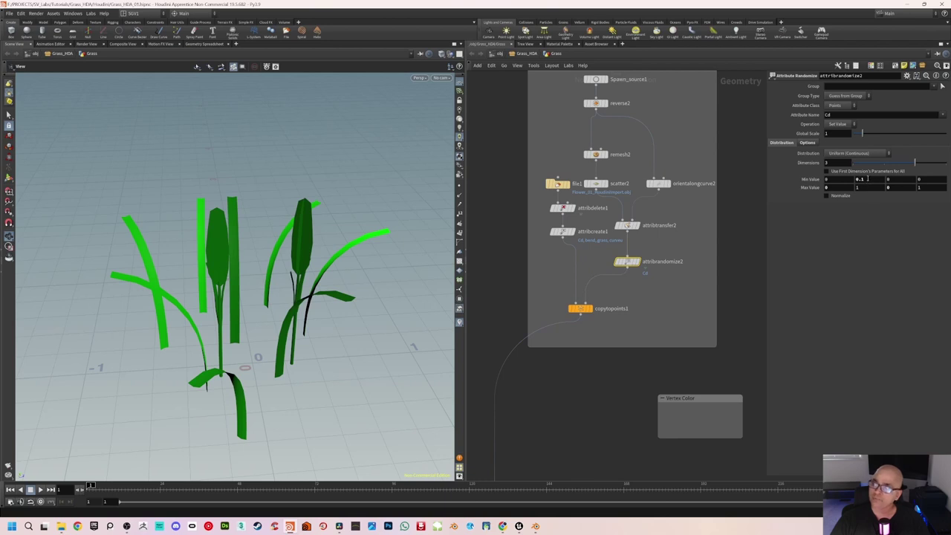
left_click_drag(350, 301, 359, 302)
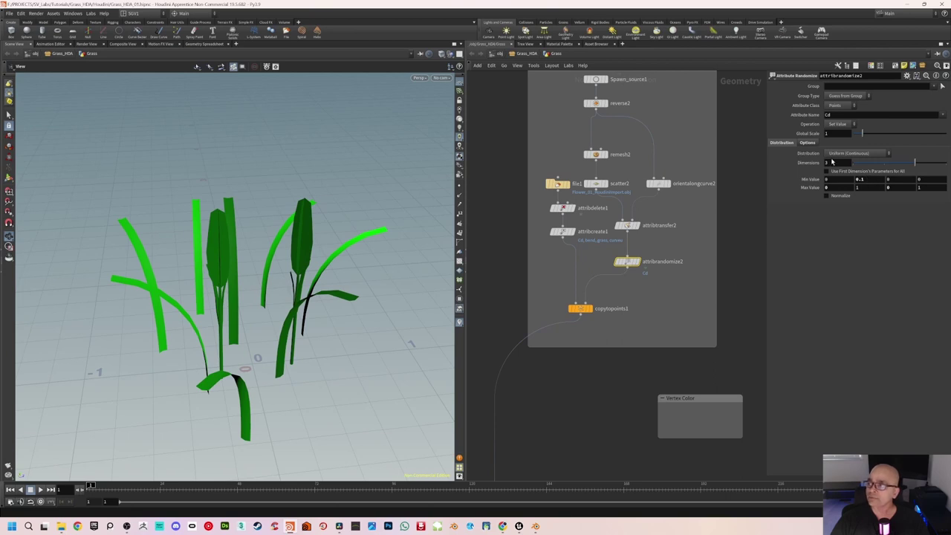
left_click(812, 143)
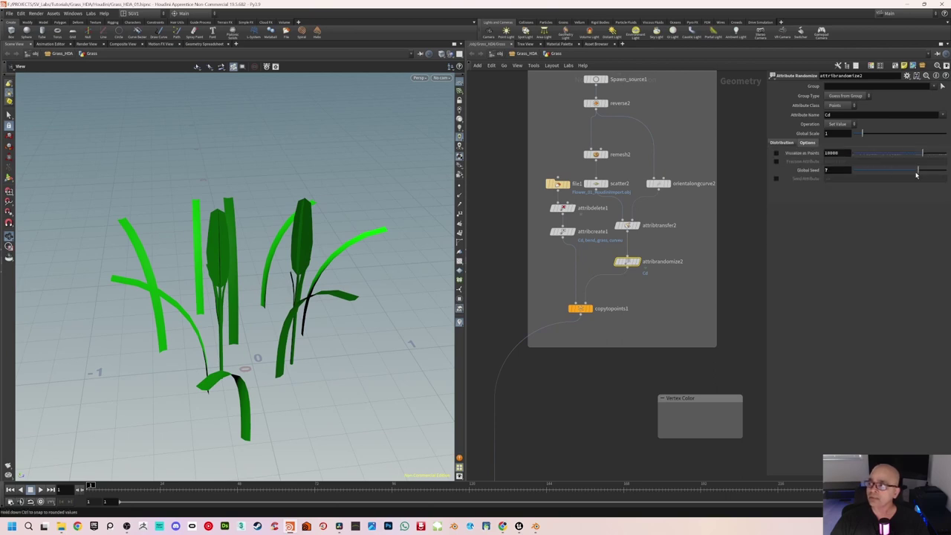
left_click_drag(916, 175, 915, 174)
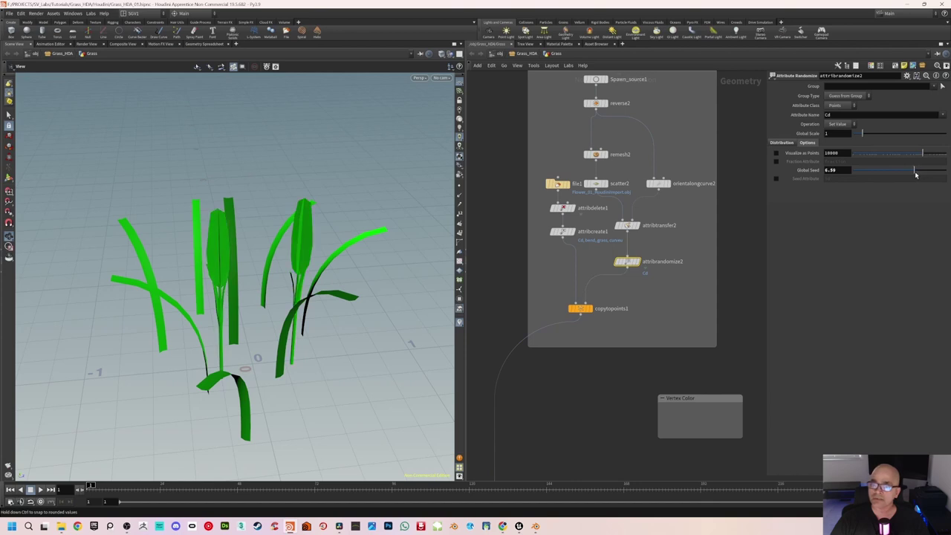
left_click_drag(249, 294, 299, 297)
left_click_drag(915, 171, 912, 171)
left_click_drag(327, 297, 214, 277)
left_click(502, 322)
key("ctrl+s")
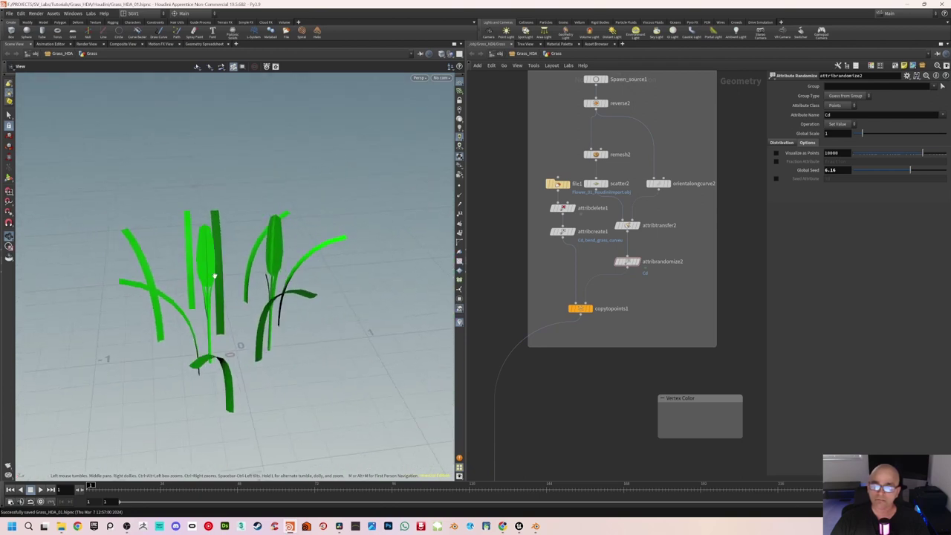
- Delete the empty Vertex Color box below the Custom Flower box and select the Export_OBJ node for exporting the merged mesh
scroll(614, 379, "down", 3)
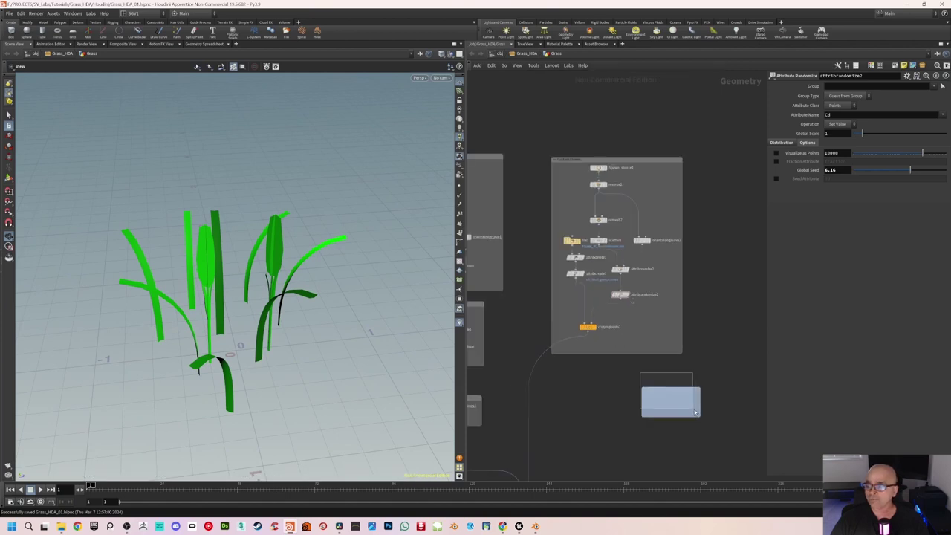
key("Delete")
middle_click_drag(599, 383, 695, 217)
middle_click_drag(662, 287, 652, 230)
left_click_drag(618, 316, 631, 304)
scroll(658, 269, "up", 1)
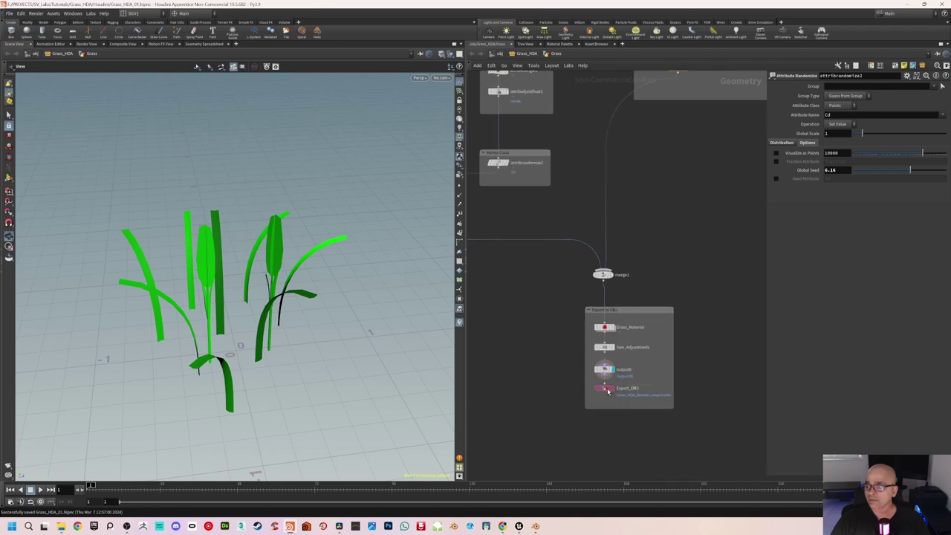
left_click(604, 388)
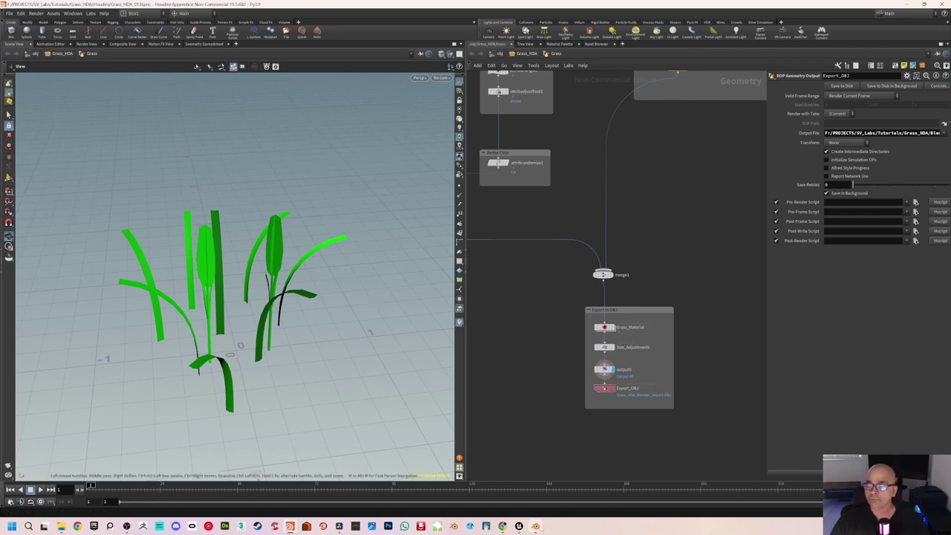
- Switch to Blender, create a new General file, and hide the default camera, cube and light
left_click(535, 526)
scroll(481, 292, "down", 2)
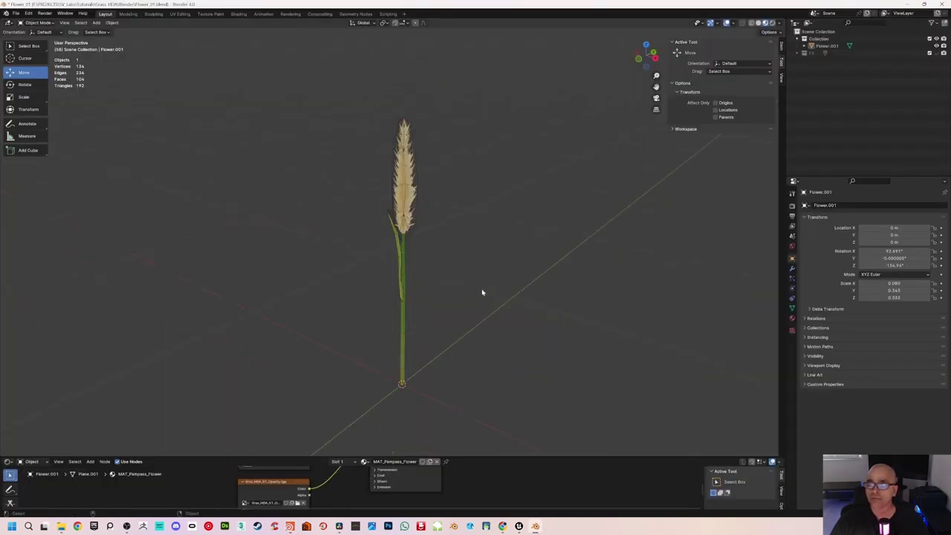
left_click(15, 14)
mouse_move(30, 22)
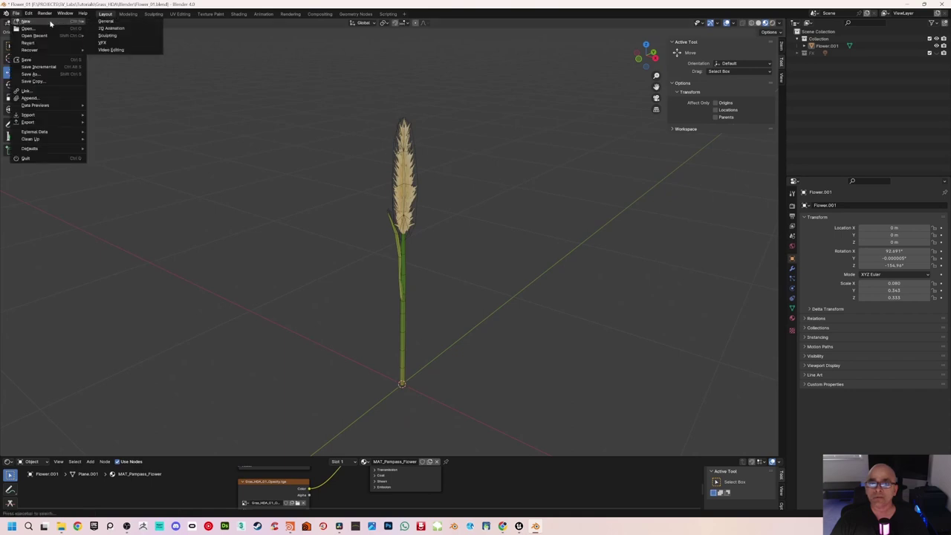
left_click(108, 23)
left_click(440, 275)
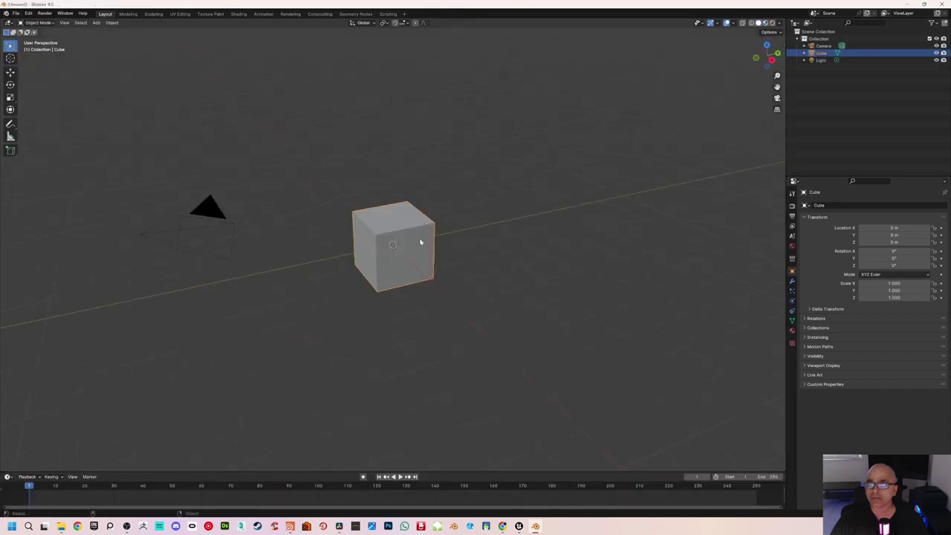
left_click_drag(937, 45, 938, 60)
- Import Grass_HDA_Blender_Import.OBJ from the Grass_HDA Blender folder as a Wavefront OBJ
left_click(15, 14)
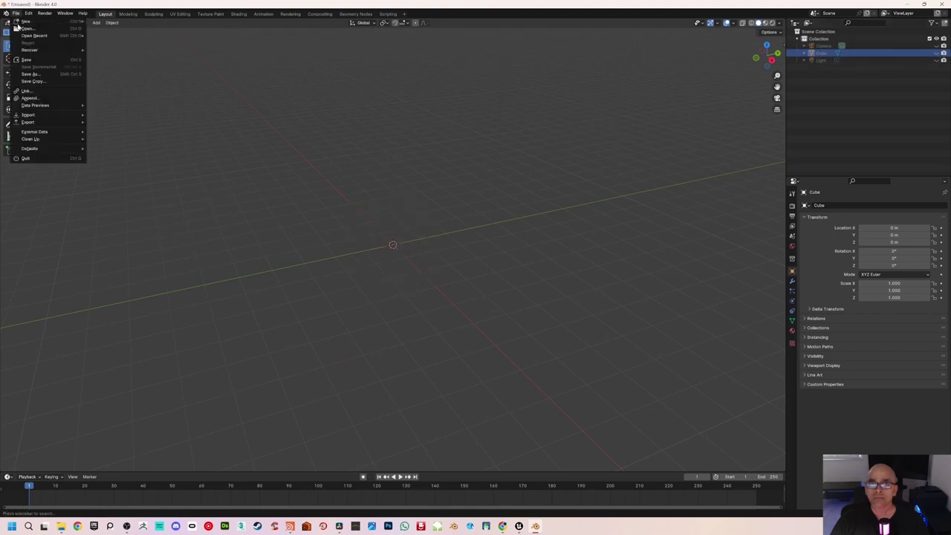
mouse_move(33, 116)
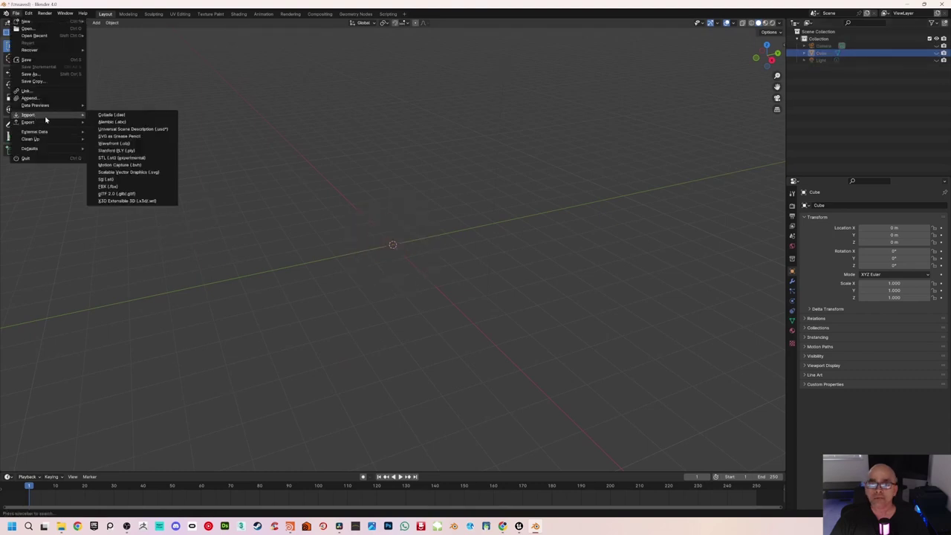
left_click(115, 144)
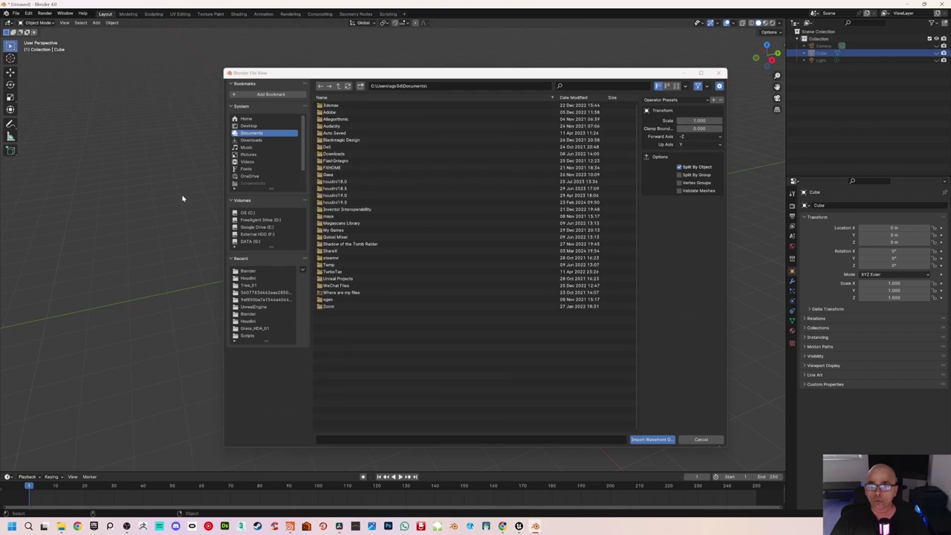
left_click(249, 271)
left_click(353, 105)
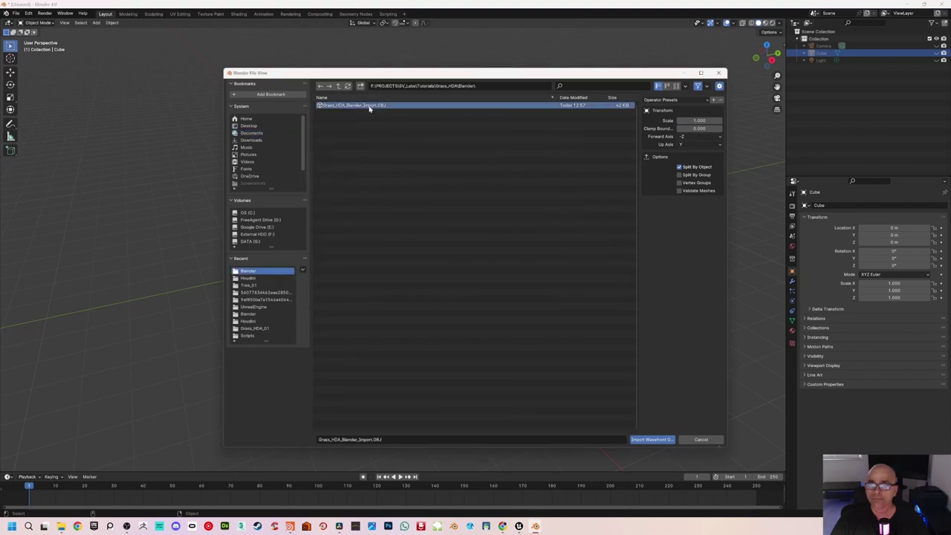
left_click(652, 439)
- Apply Shade Smooth to the imported grass mesh and deselect it
scroll(431, 245, "up", 10)
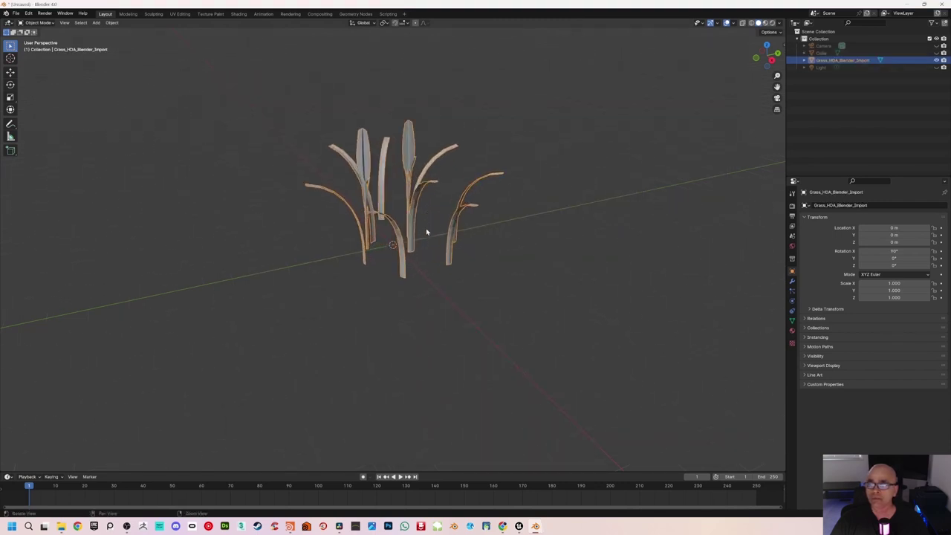
mouse_move(439, 197)
middle_mouse_down()
mouse_move(418, 259)
mouse_move(436, 265)
mouse_move(421, 252)
middle_mouse_up()
right_click(394, 174)
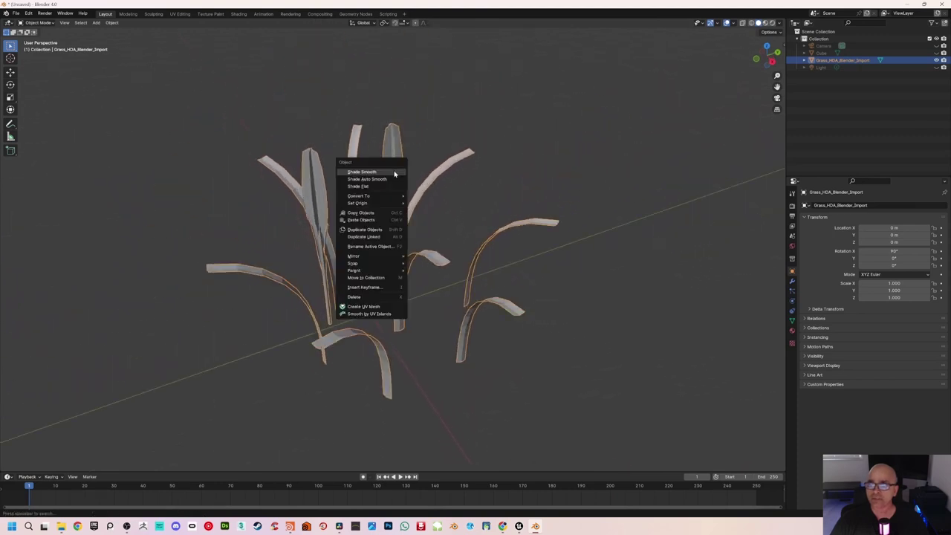
left_click(393, 173)
middle_click_drag(448, 203, 450, 204)
left_click(469, 220)
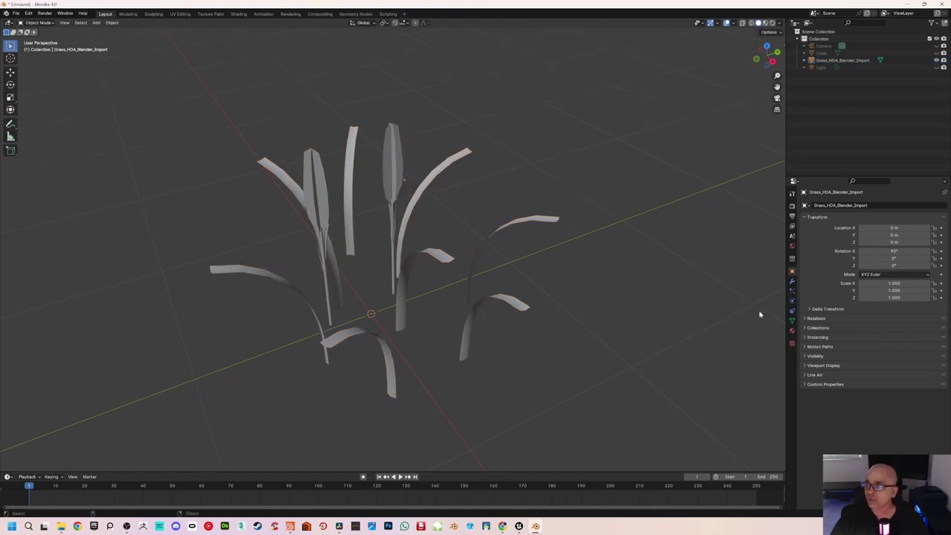
- Show the grass mesh's Color Attributes and set the viewport lighting to Flat
left_click(792, 321)
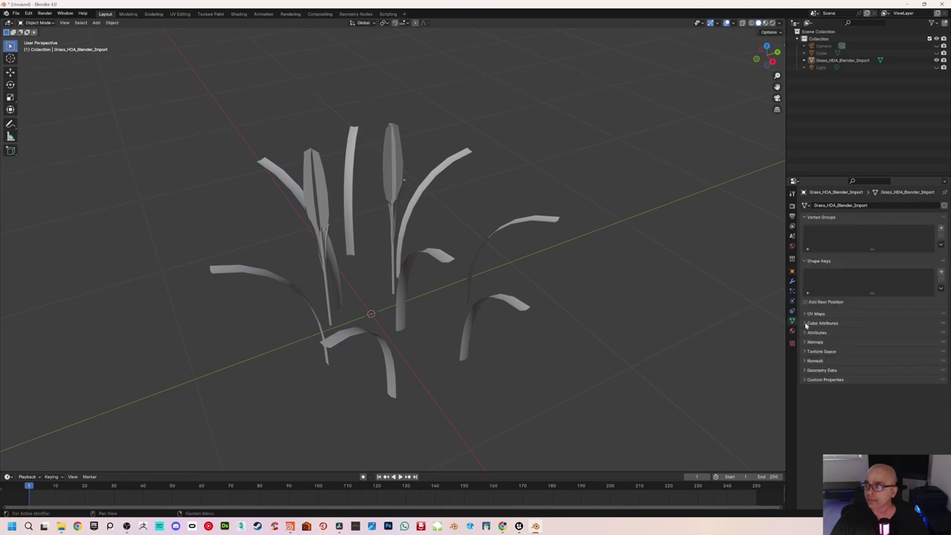
left_click(806, 324)
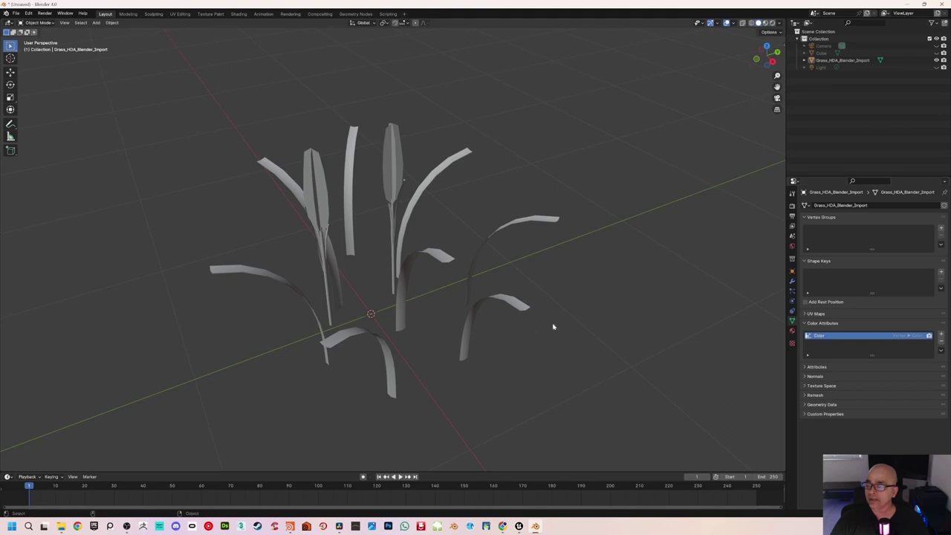
middle_click_drag(552, 324, 552, 305)
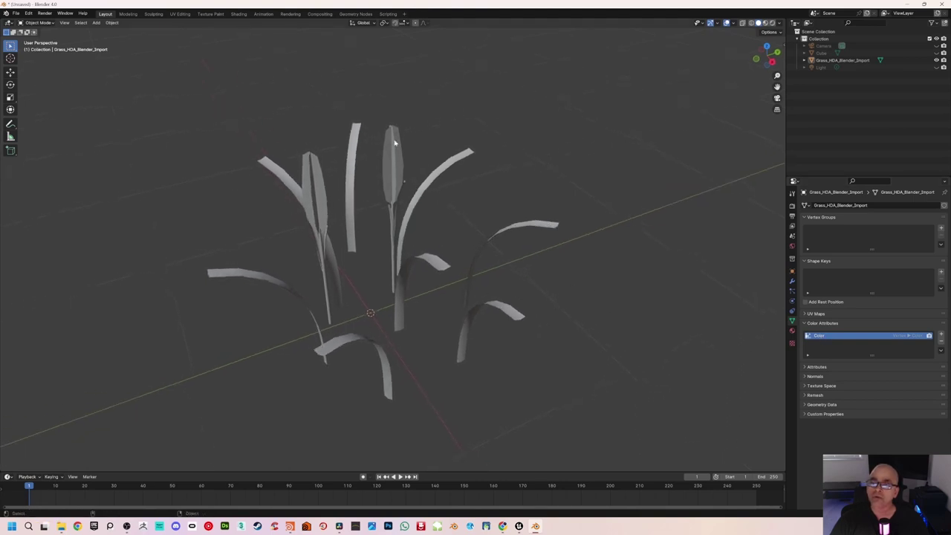
left_click(779, 25)
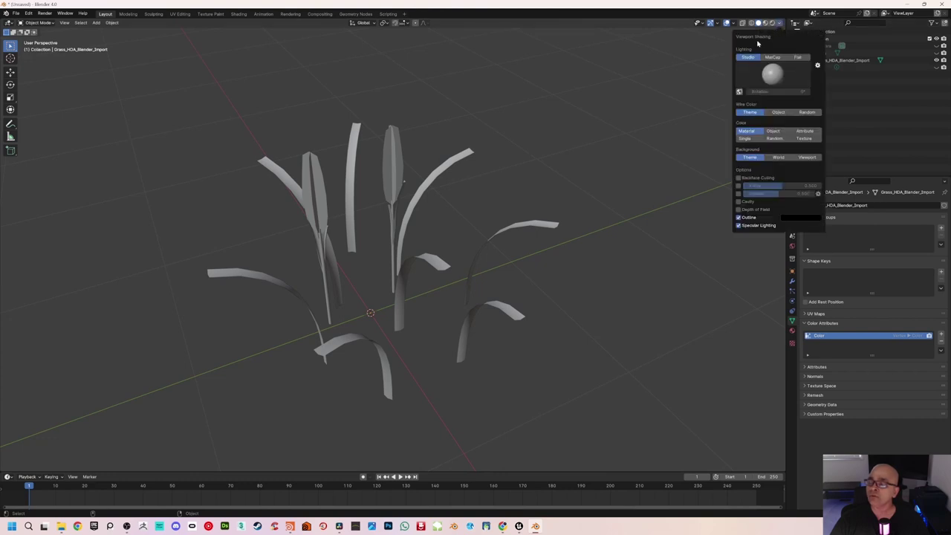
left_click(802, 58)
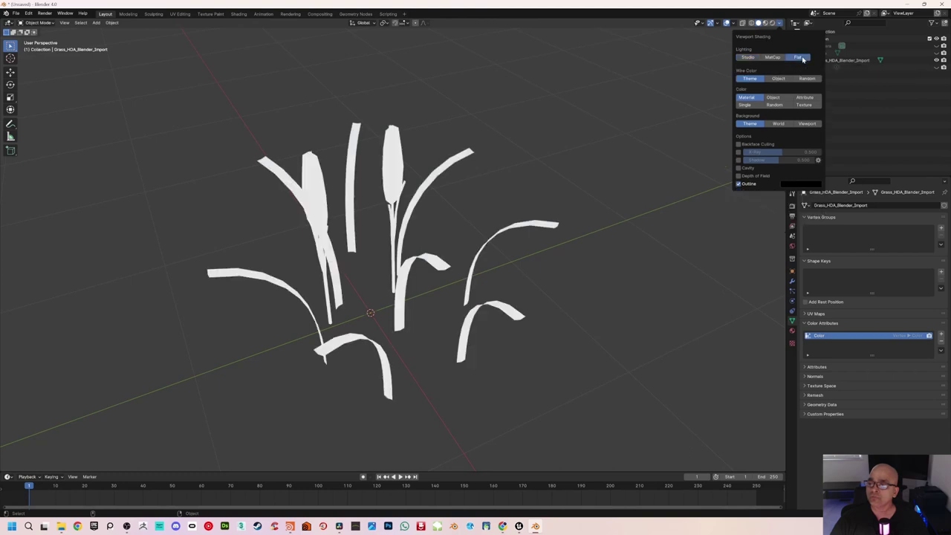
mouse_move(535, 179)
middle_mouse_down()
mouse_move(563, 171)
mouse_move(550, 174)
middle_mouse_up()
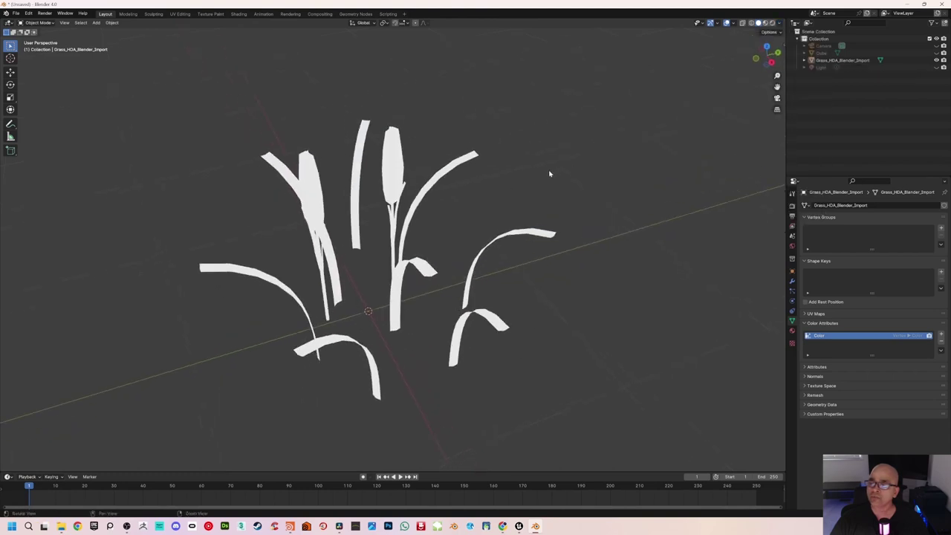
- Switch to Vertex Paint mode and inspect the vertex colors of the grass blades and flowers
left_click(32, 23)
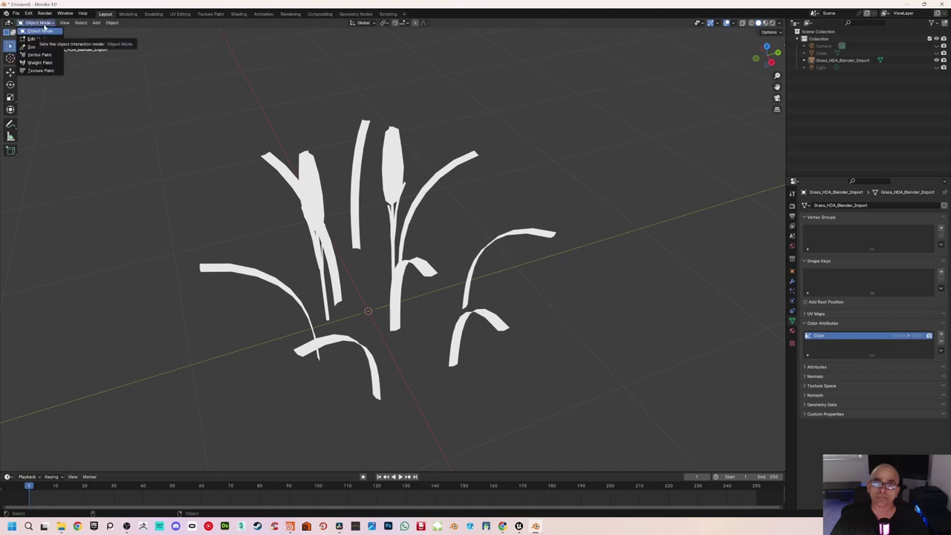
left_click(40, 55)
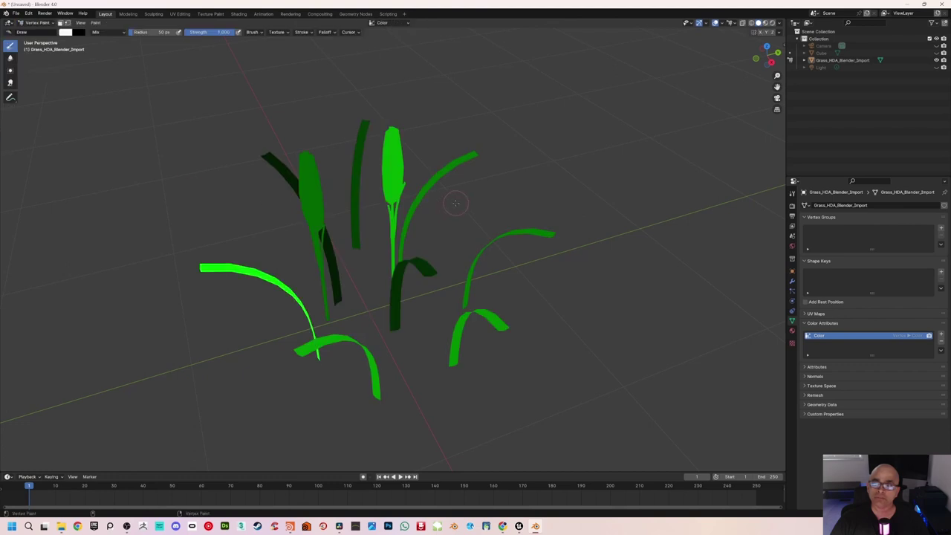
mouse_move(455, 203)
middle_mouse_down()
mouse_move(541, 182)
mouse_move(464, 197)
mouse_move(456, 187)
middle_mouse_up()
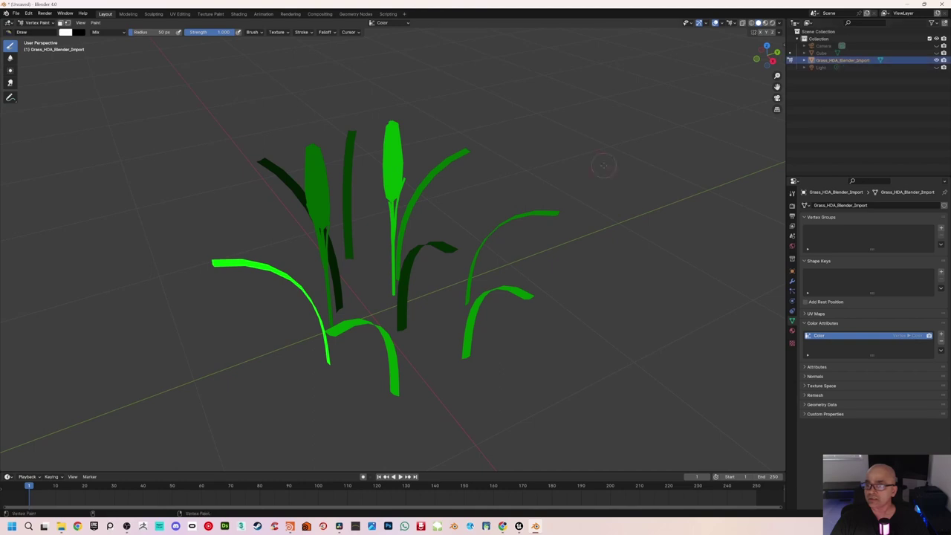
- Select the Grass_HDA_Blender_Import object and return to Object Mode
left_click(836, 60)
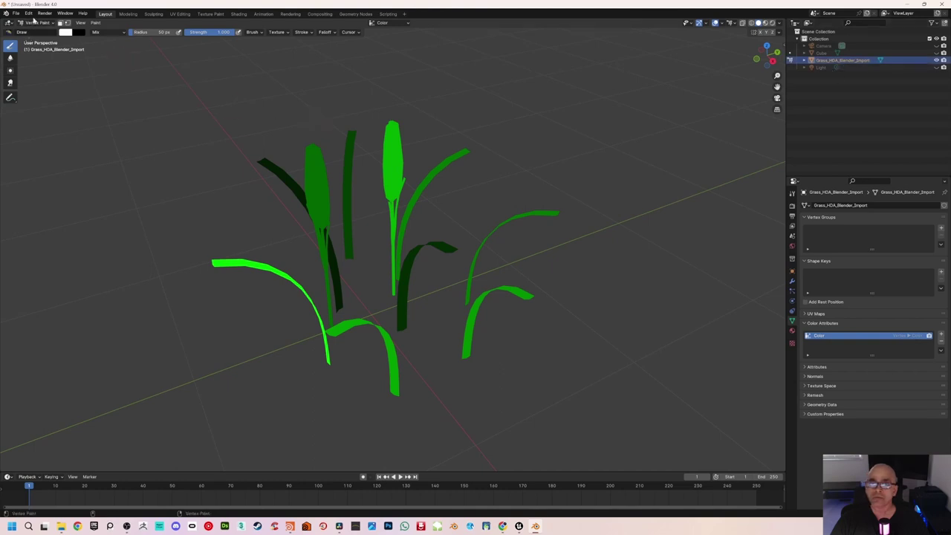
left_click(34, 22)
left_click(36, 30)
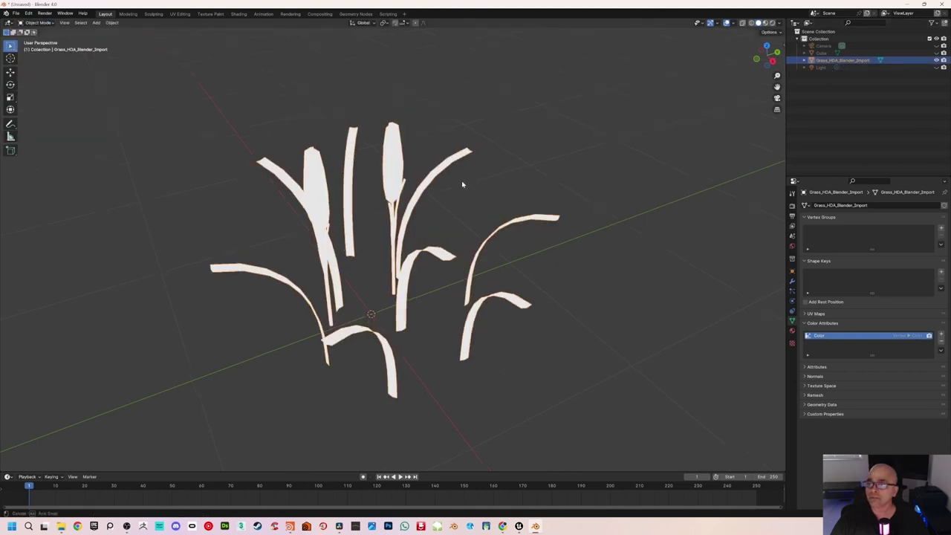
middle_click_drag(462, 184, 448, 186)
- Export only the selected grass mesh as FBX, overwriting Grass_HDA_Blender_Export.fbx in the Grass_HDA Blender folder, with sRGB vertex colors
left_click(21, 15)
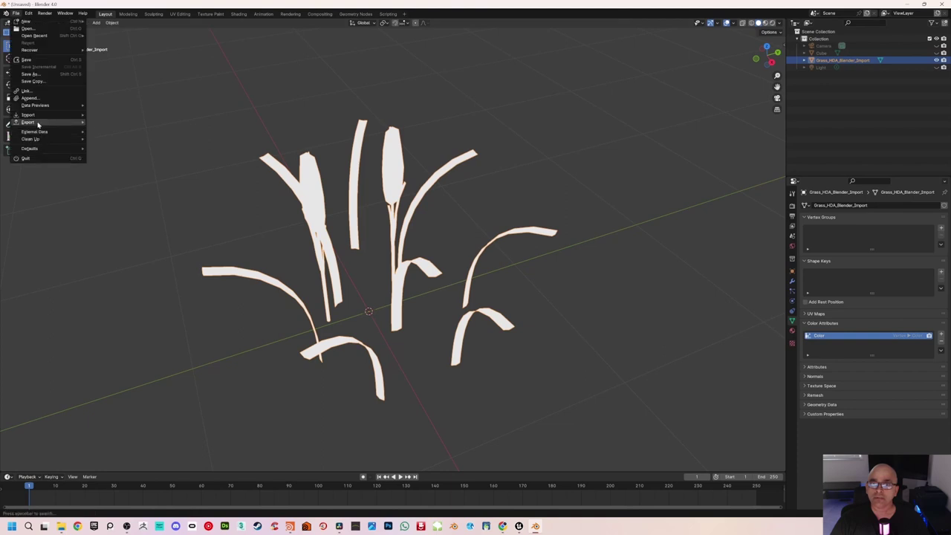
mouse_move(33, 122)
left_click(119, 186)
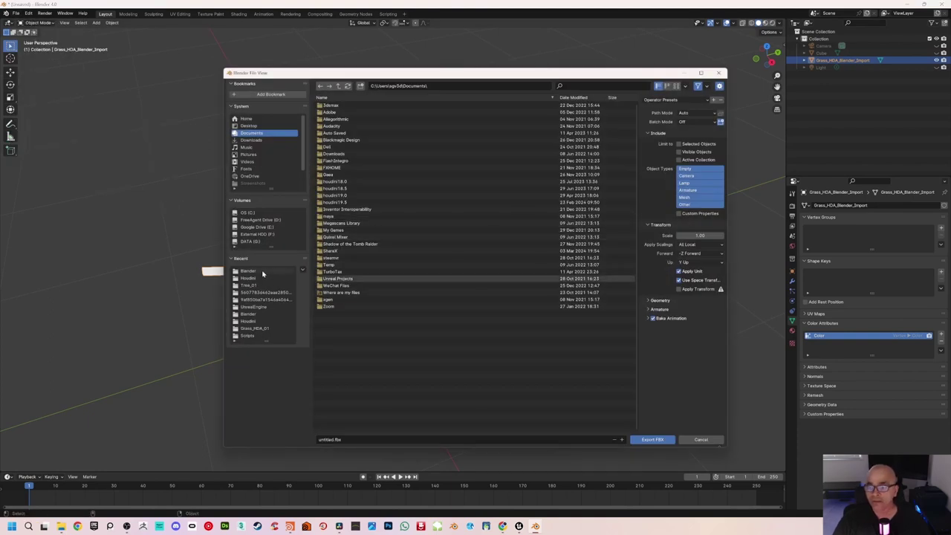
left_click(258, 272)
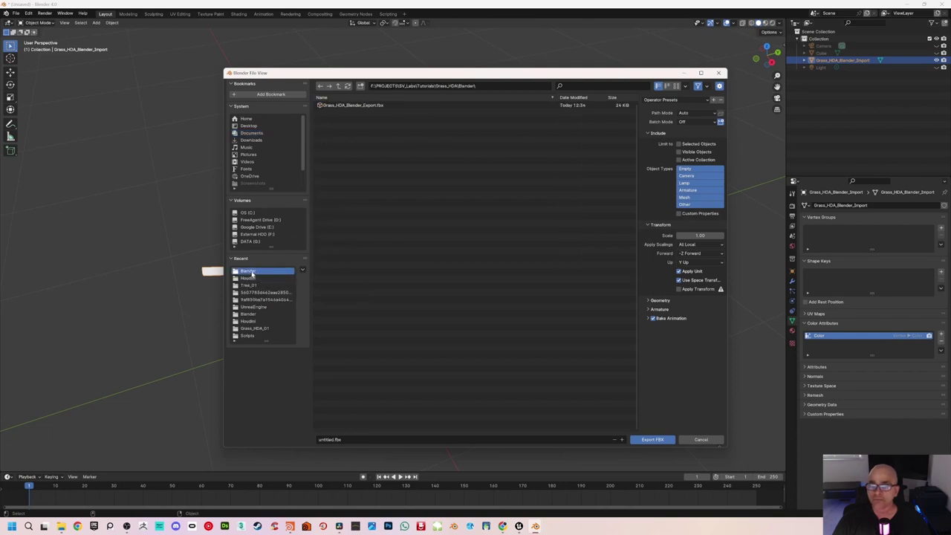
left_click(359, 106)
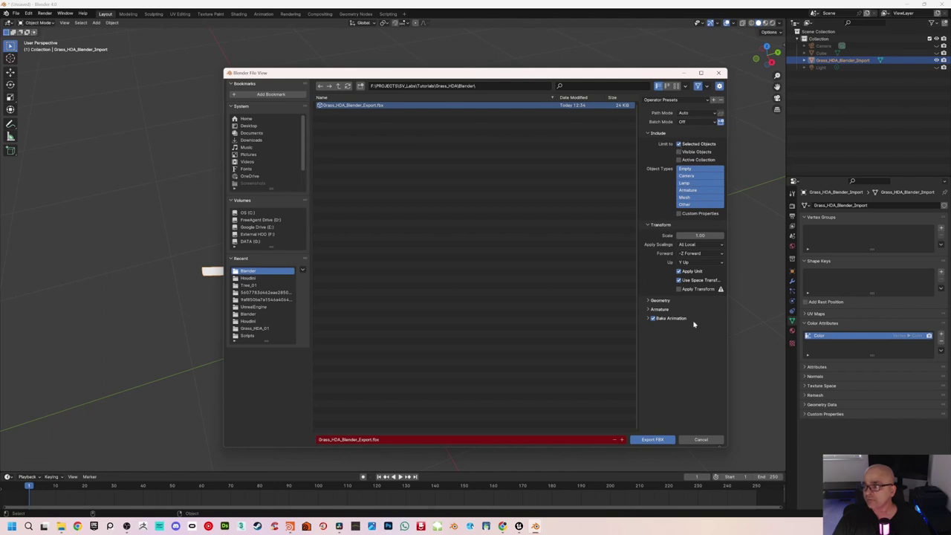
left_click(650, 301)
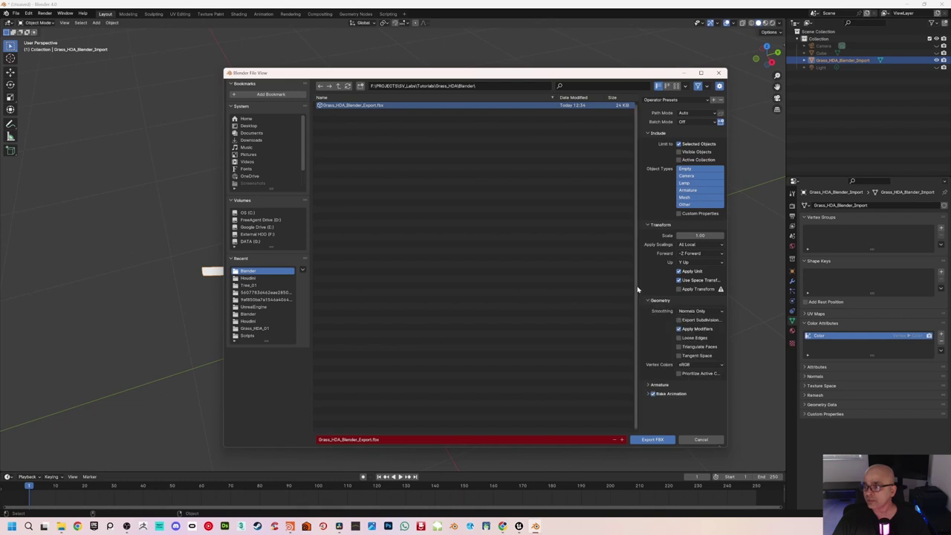
left_click_drag(637, 286, 604, 289)
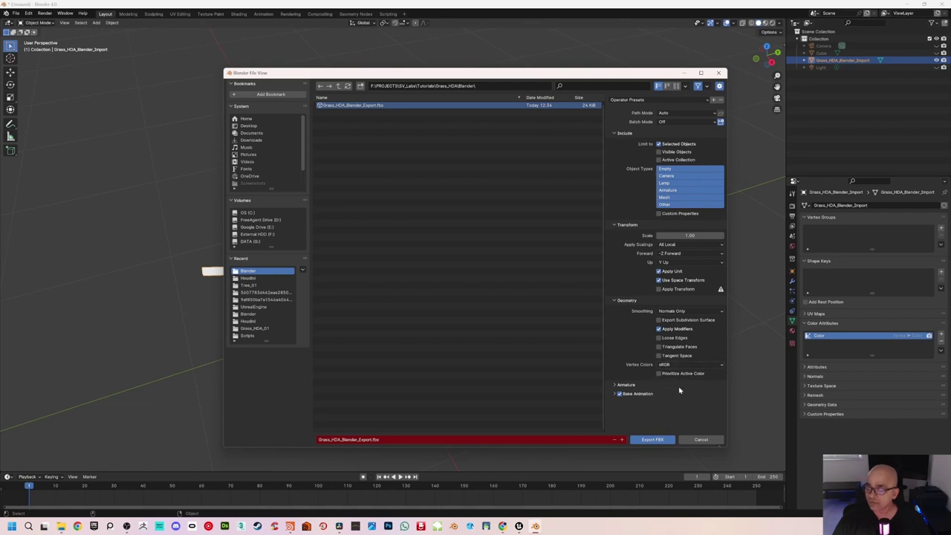
left_click(653, 439)
- Switch to Unreal Editor, reimport the Grass_HDA_Blender_Export static mesh and check the updated grass in the level
left_click(550, 376)
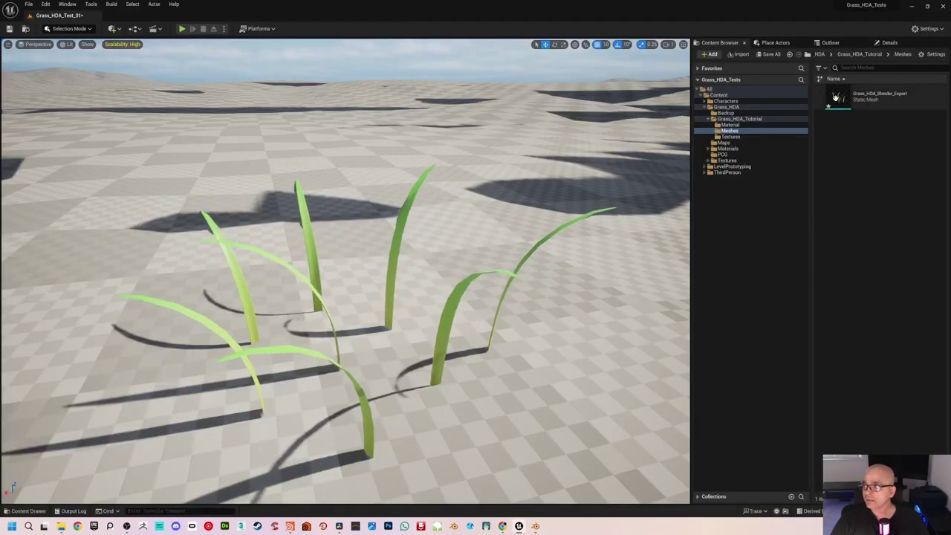
left_click(836, 96)
right_click(837, 99)
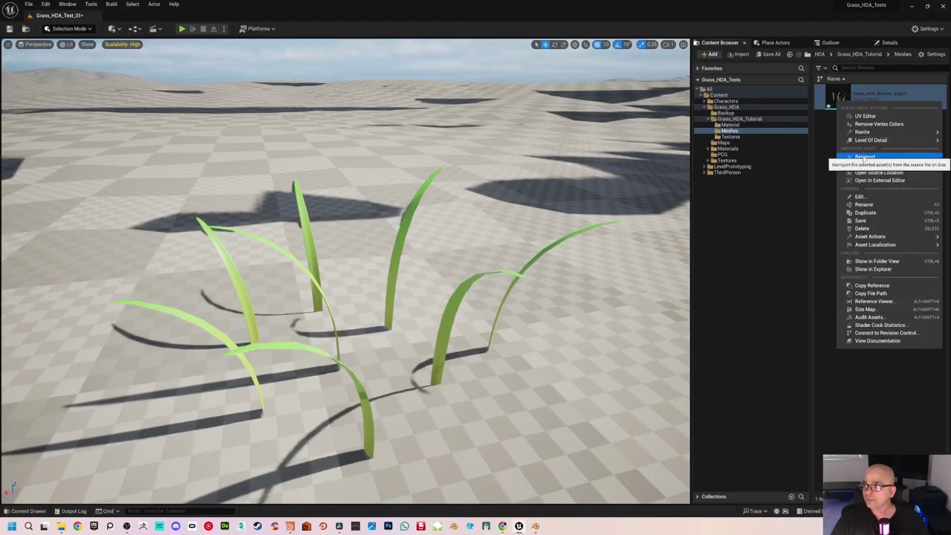
left_click(863, 157)
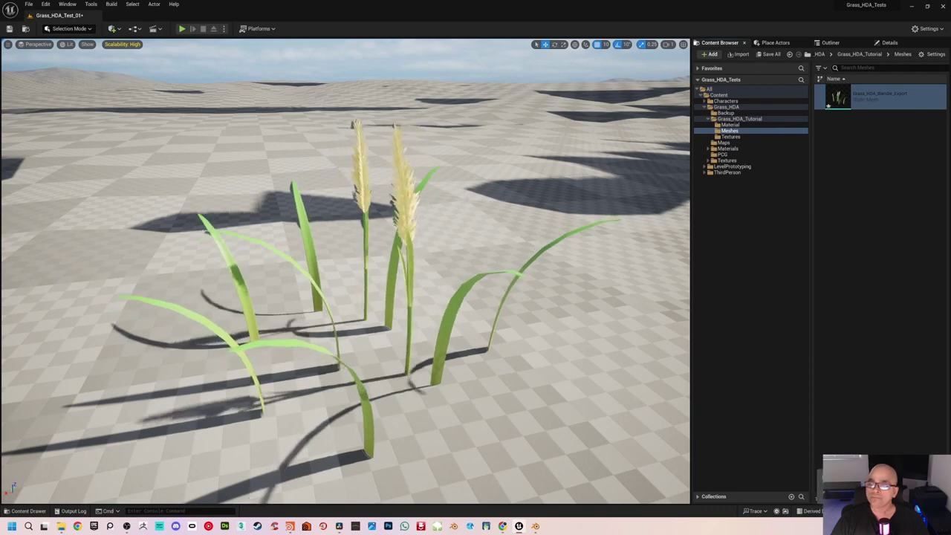
right_click_drag(345, 272, 336, 238)
key("s")
scroll(346, 260, "up", 2)
key("w")
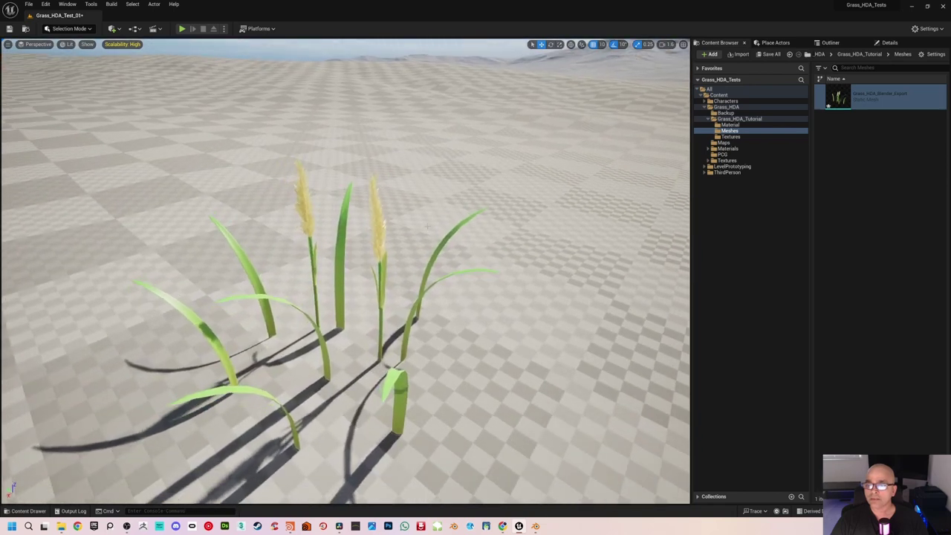
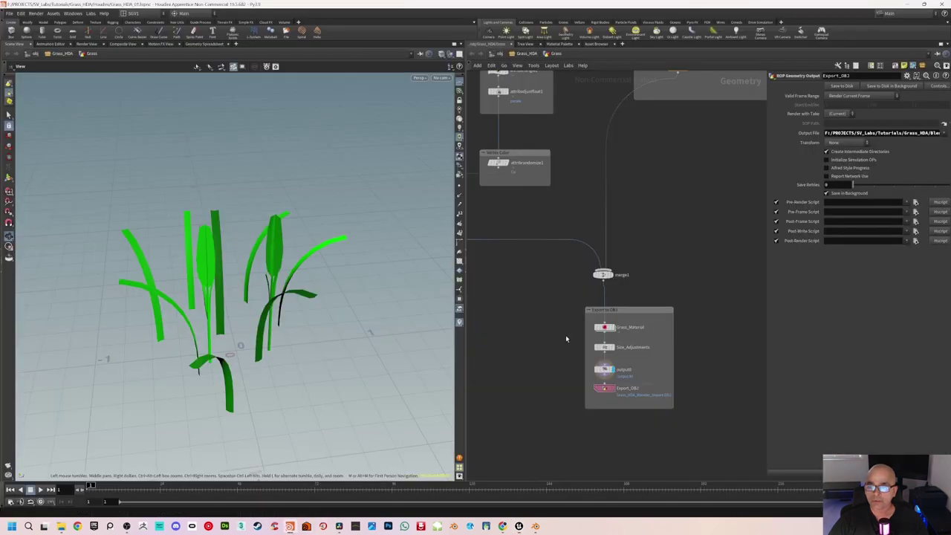
- In Houdini, rename the attribrandomize2 node in the custom flower branch to Vertex_Colors and move it slightly closer to attribtransfer2
middle_click_drag(679, 253, 577, 357)
scroll(584, 327, "down", 2)
middle_click_drag(575, 274, 598, 298)
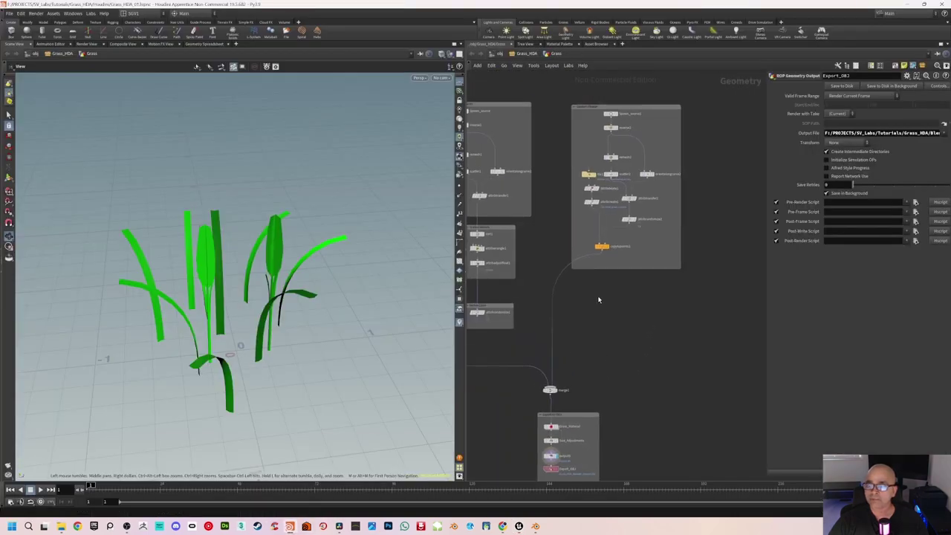
scroll(598, 298, "up", 1)
scroll(600, 309, "up", 2)
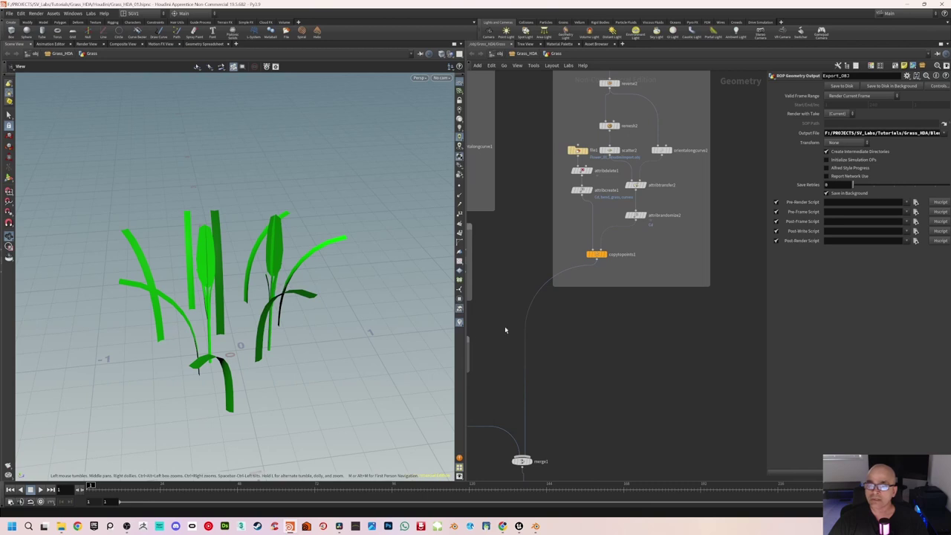
mouse_move(261, 277)
left_mouse_down()
mouse_move(276, 275)
mouse_move(252, 268)
mouse_move(265, 272)
left_mouse_up()
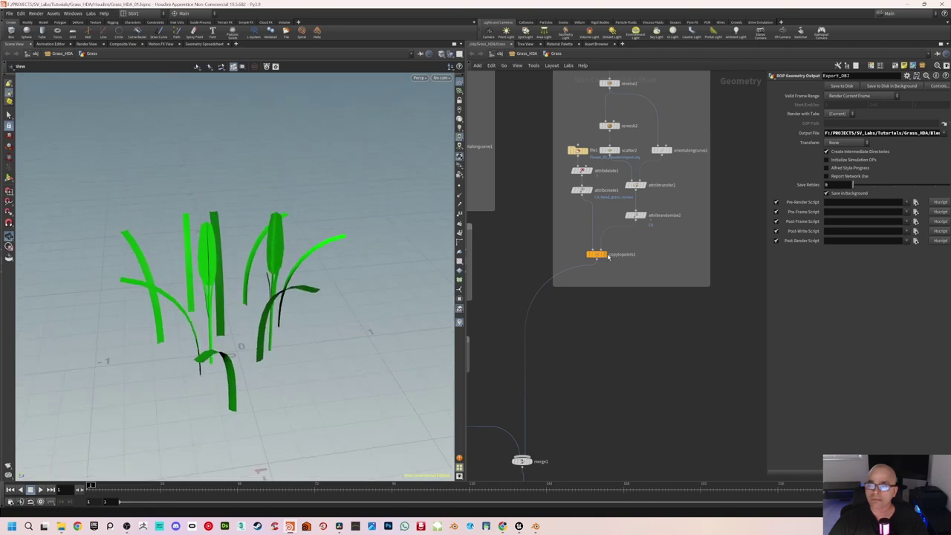
scroll(657, 238, "up", 3)
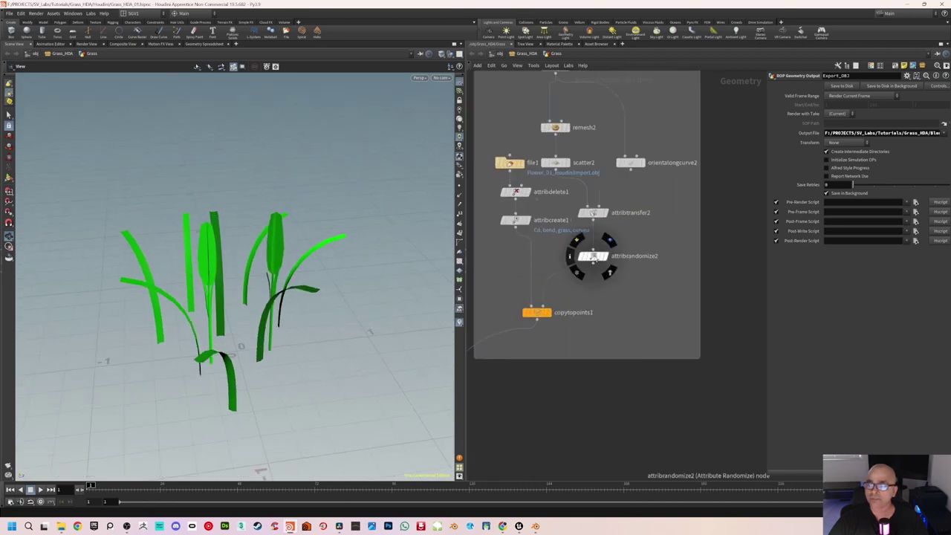
left_click_drag(593, 257, 593, 249)
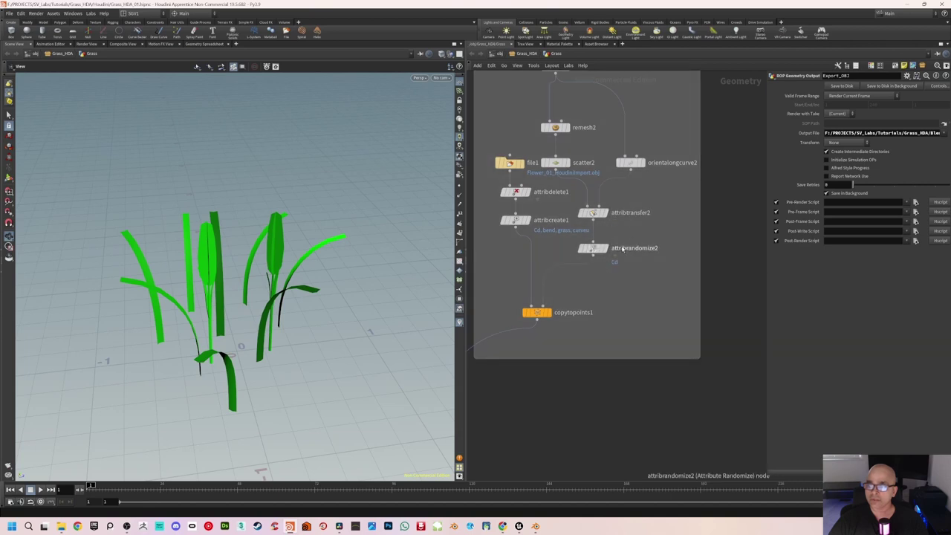
double_click(641, 249)
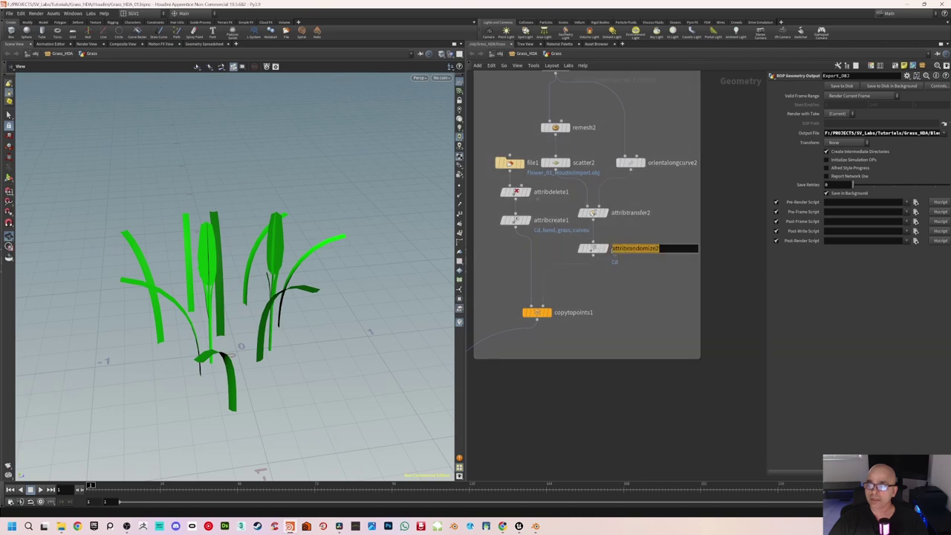
type("Vertex")
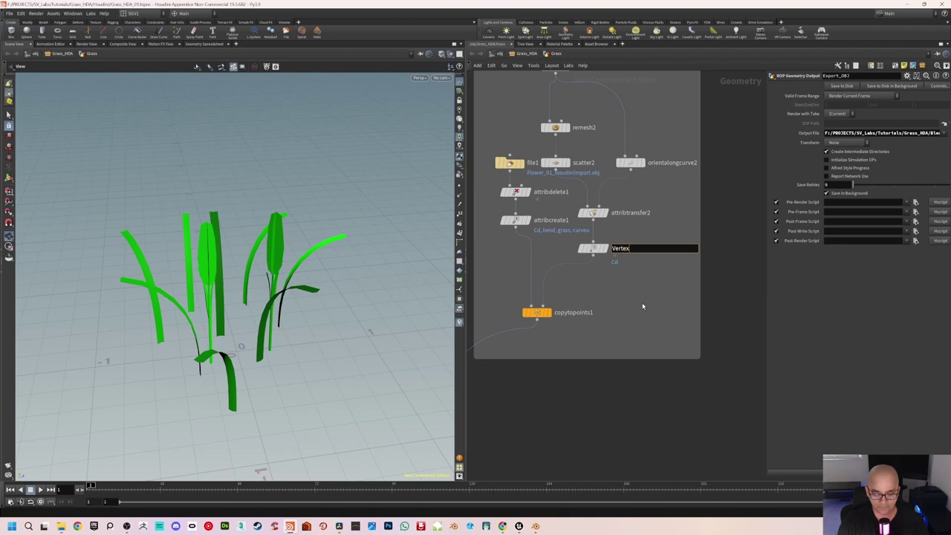
type("_Col")
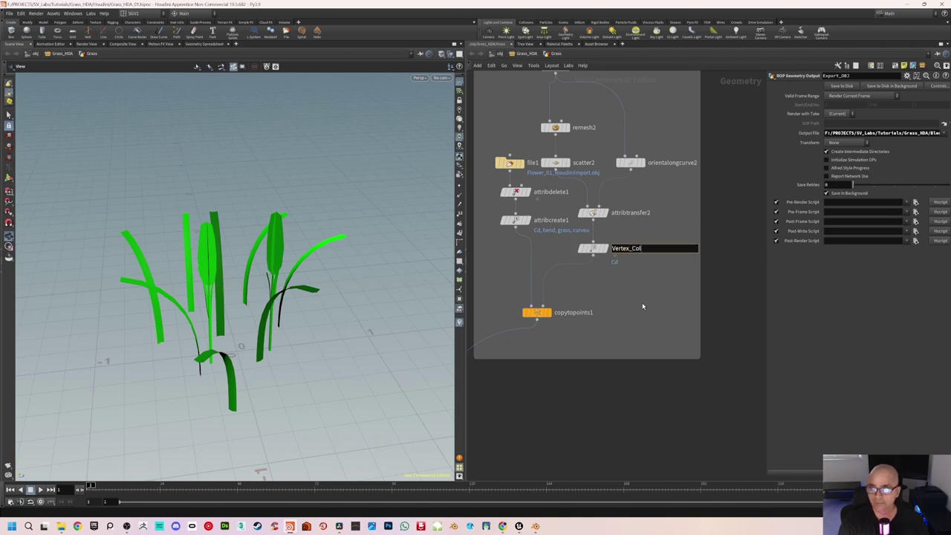
type("ors")
key("Return")
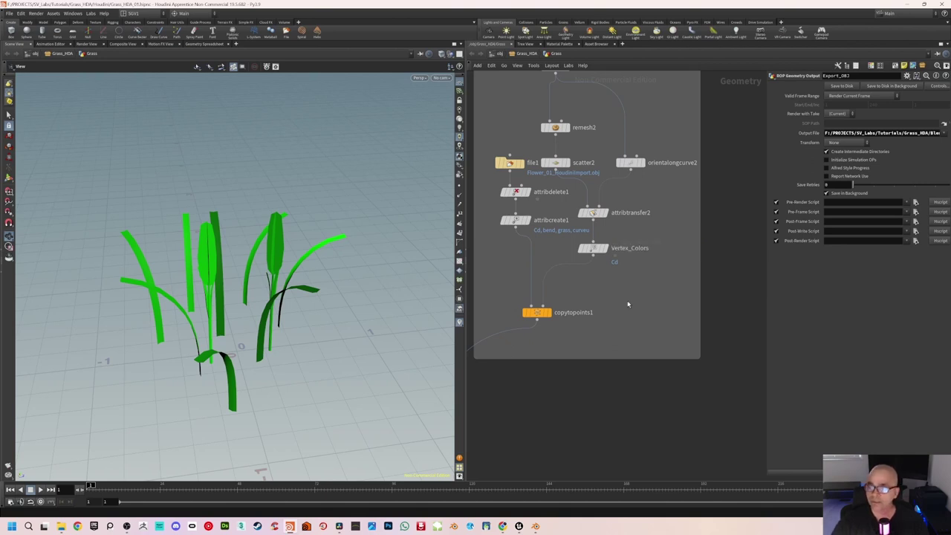
- Insert an Attribute Randomize node between Vertex_Colors and copytopoints1 and align it beneath Vertex_Colors
key("Tab")
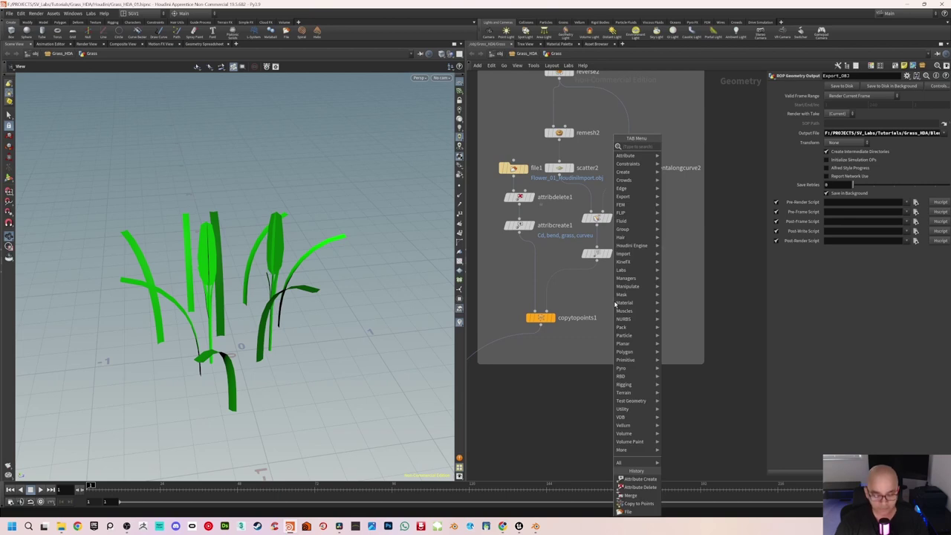
type("attribra")
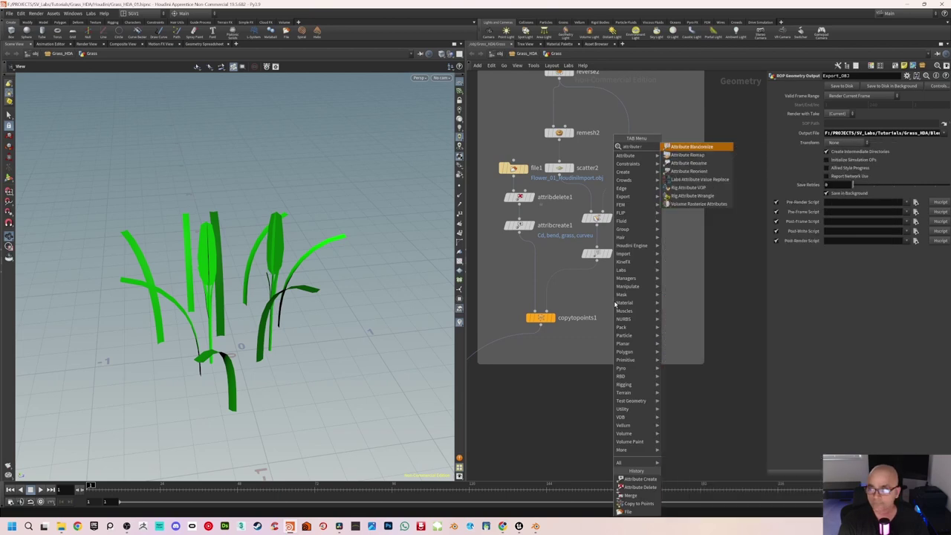
key("Return")
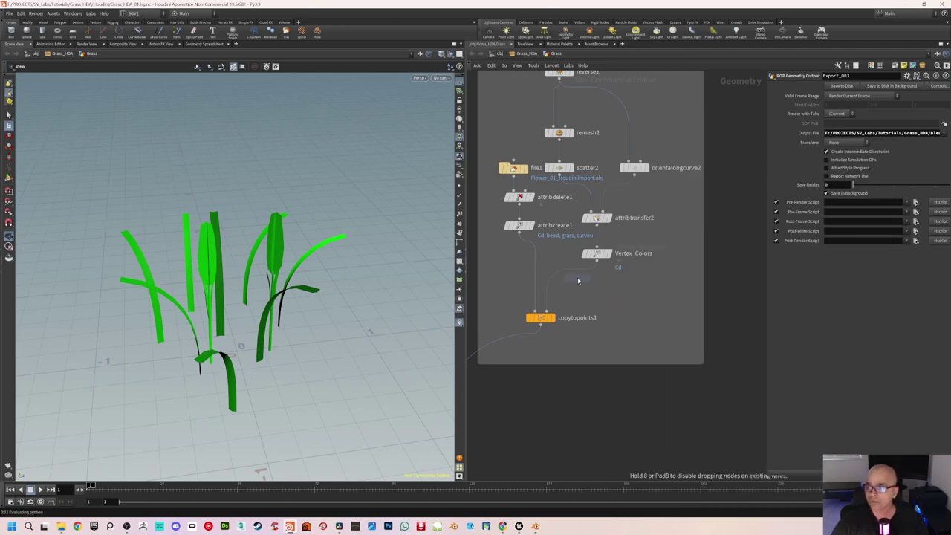
left_click(560, 278)
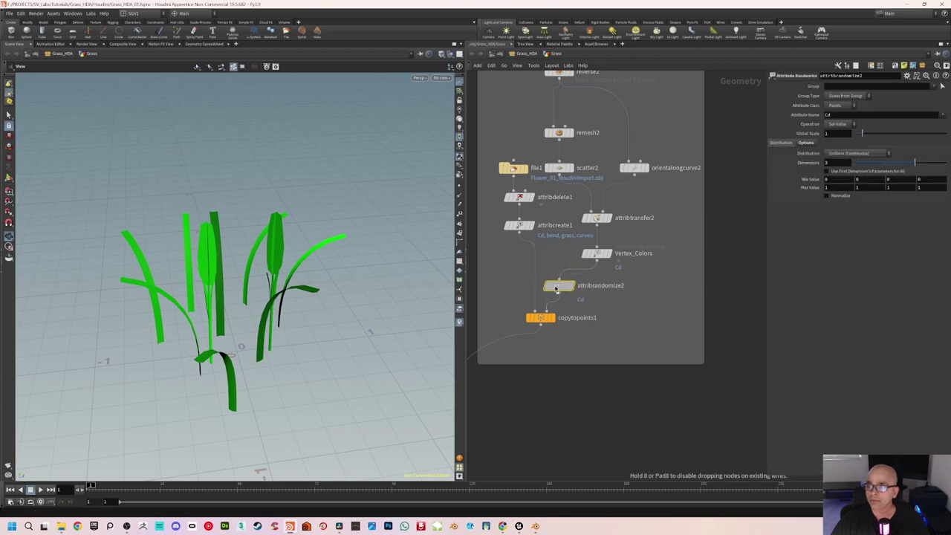
left_click_drag(562, 283, 596, 287)
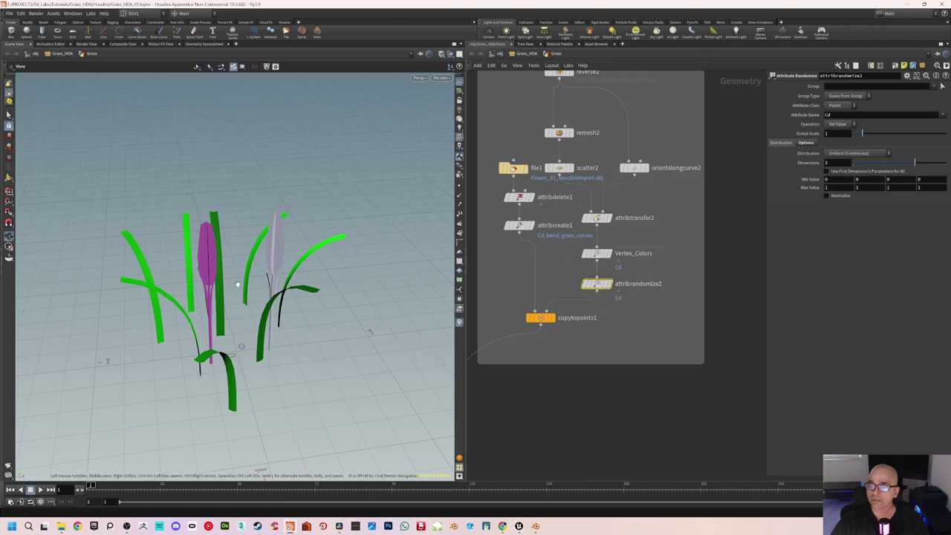
left_click_drag(237, 284, 258, 289)
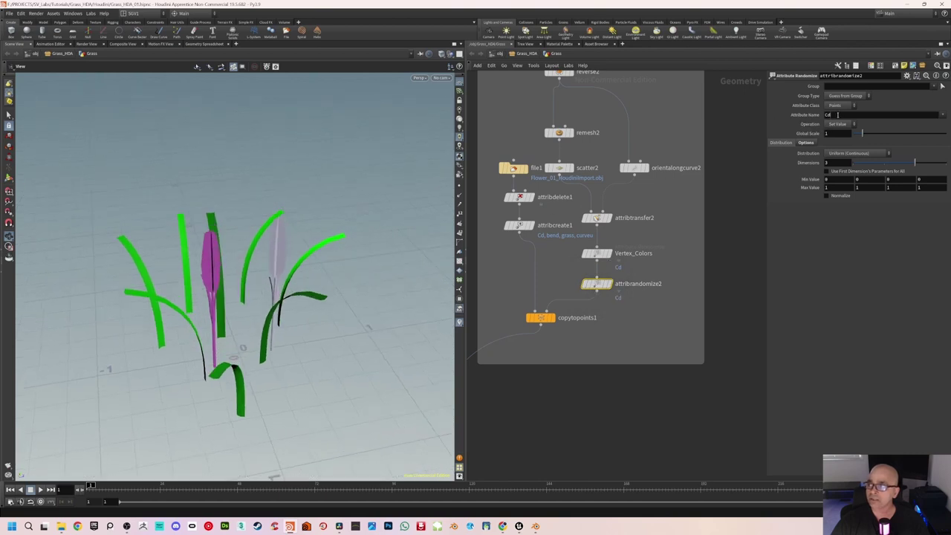
- Set the new Attribute Randomize node's attribute name to pscale and check the flower sizes from other angles
double_click(837, 115)
type("p")
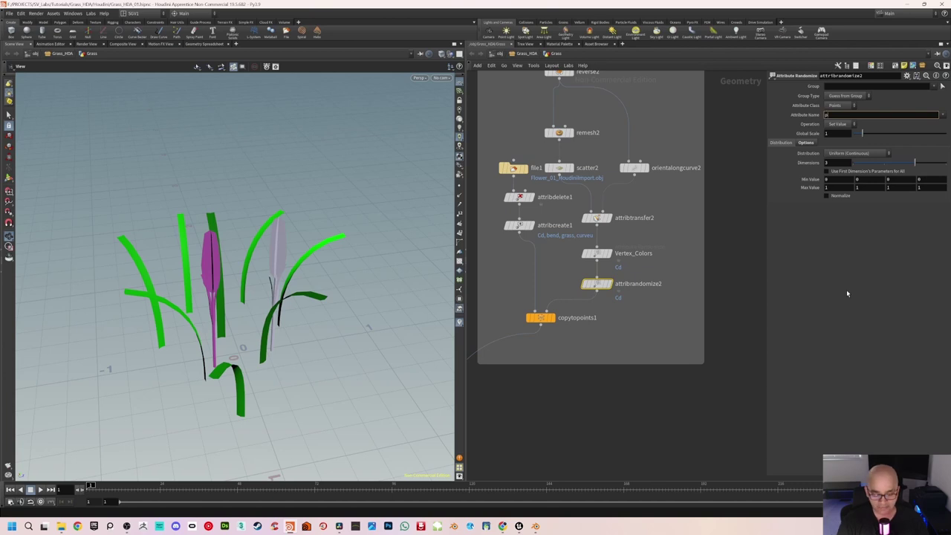
type("scale")
key("Return")
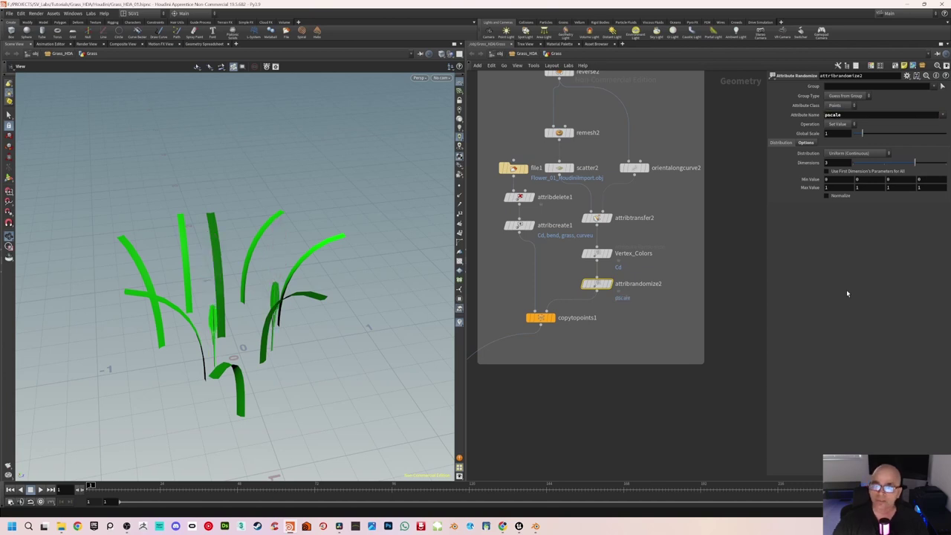
mouse_move(289, 306)
left_mouse_down()
mouse_move(348, 280)
mouse_move(297, 295)
mouse_move(327, 298)
mouse_move(304, 301)
left_mouse_up()
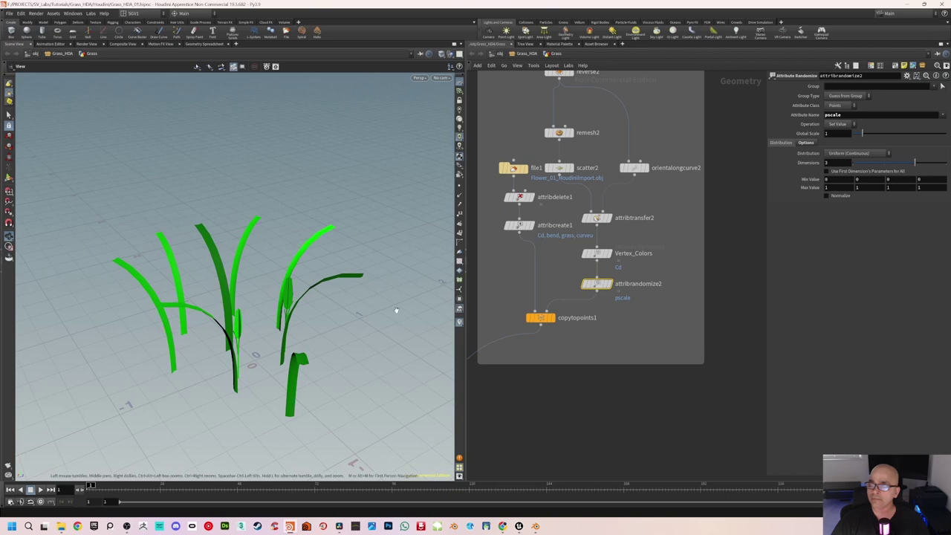
left_click_drag(394, 312, 267, 328)
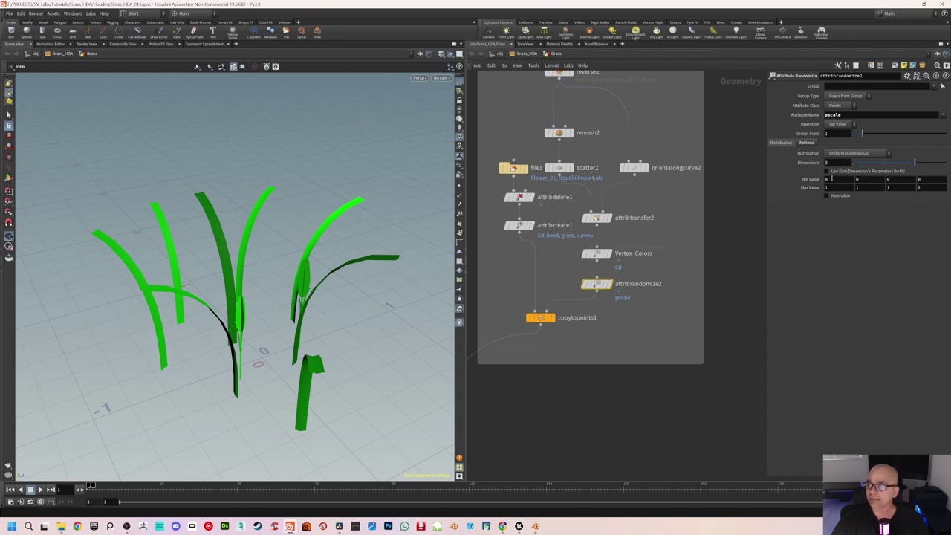
- Set the first three minimum values of the pscale randomization to 0.8
left_click(834, 181)
type("0.8")
key("Return")
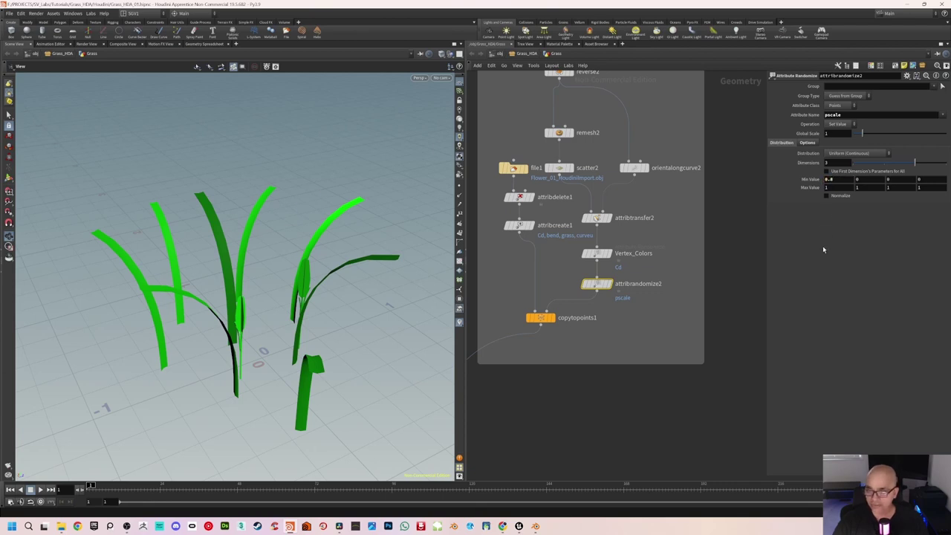
left_click(864, 180)
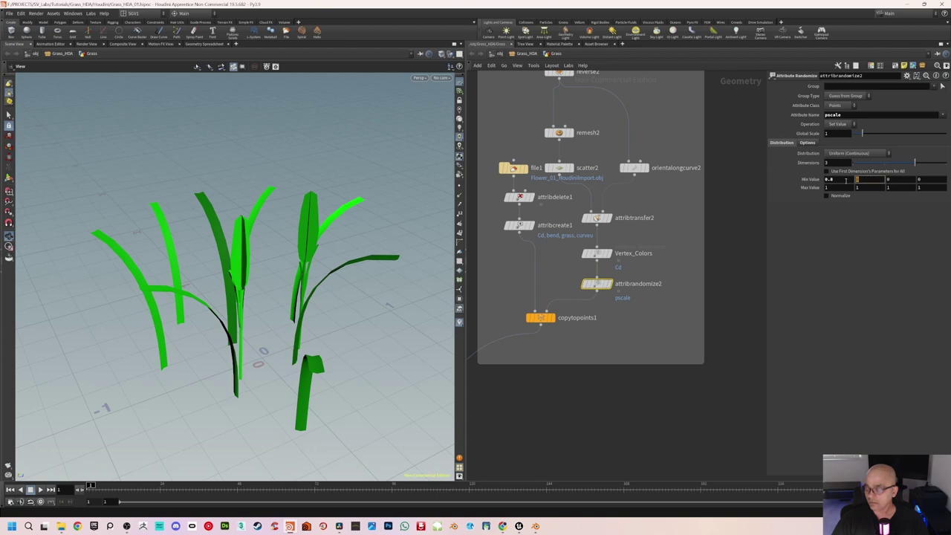
type("0.8")
key("Return")
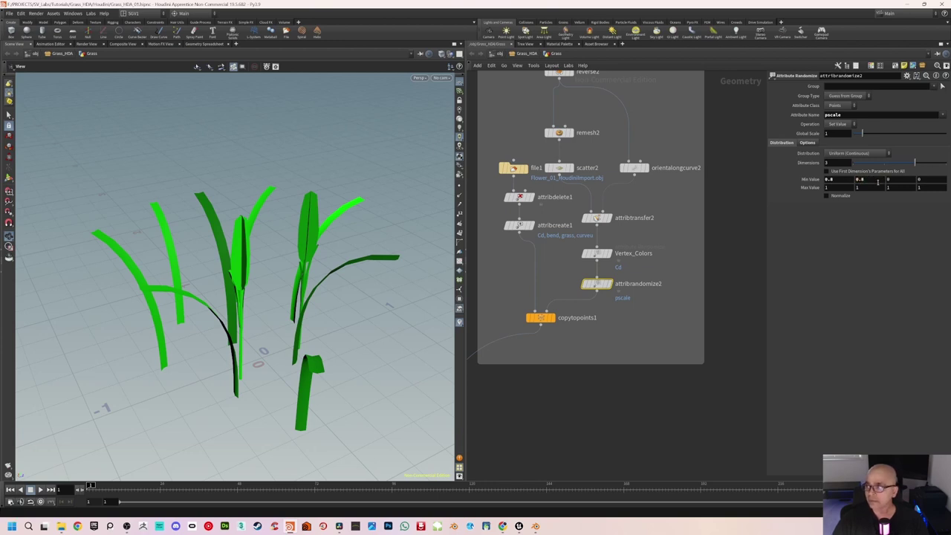
left_click(884, 181)
type("0.8")
key("Return")
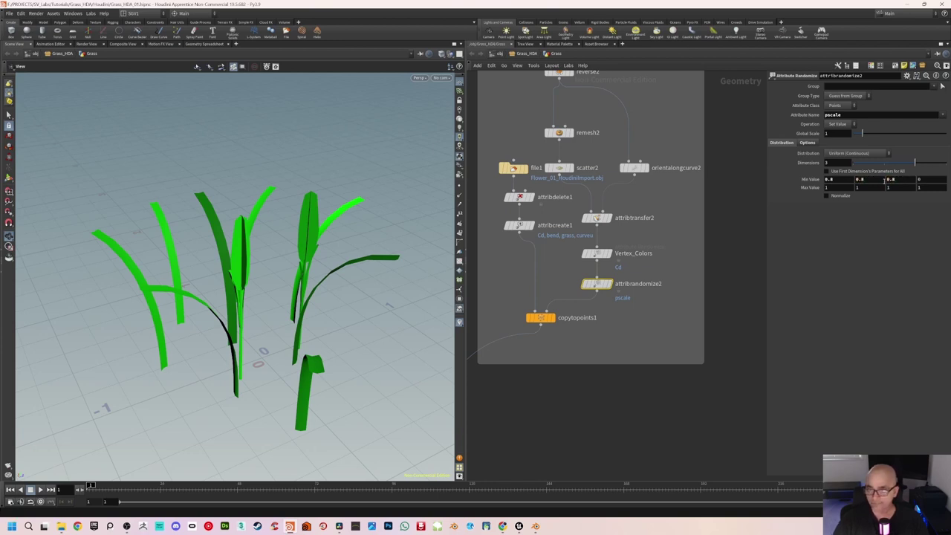
- Set the global seed of the pscale randomization to about 7.08 to vary the flower sizes
left_click_drag(246, 273, 270, 255)
left_click(807, 142)
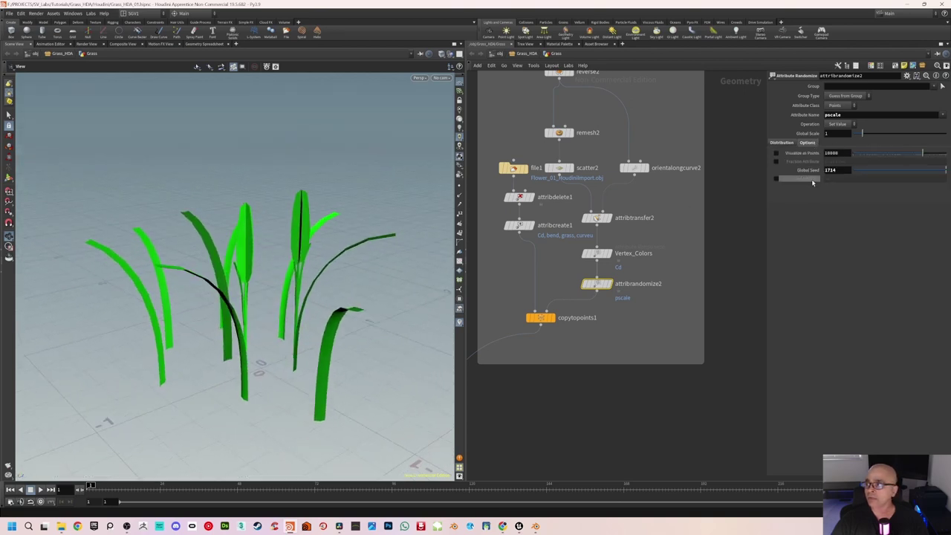
left_click_drag(906, 172, 921, 175)
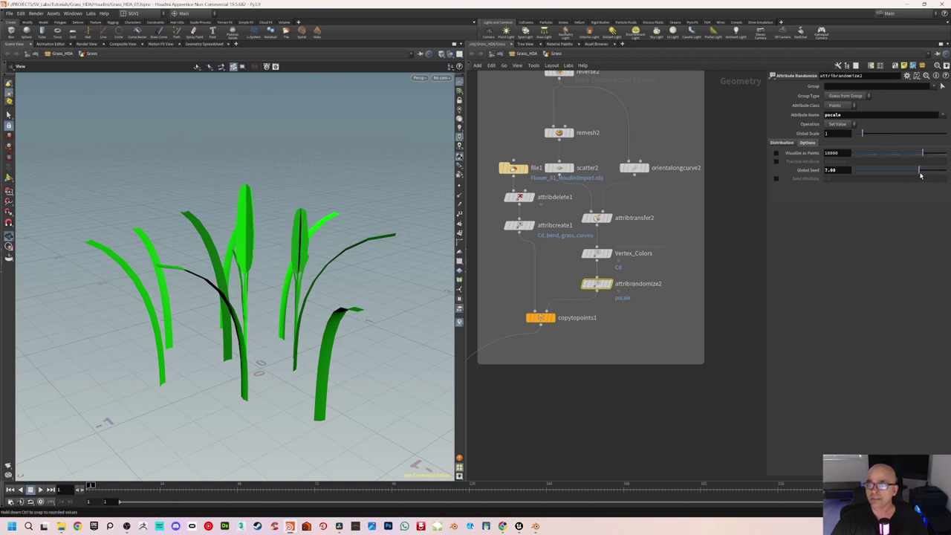
left_click_drag(396, 301, 353, 293)
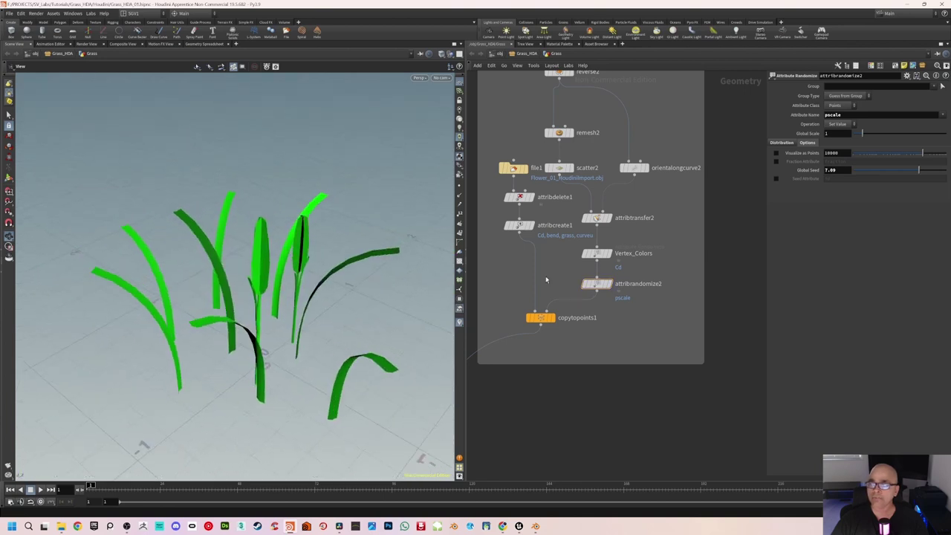
- Rename the pscale randomize node in the custom flower branch to Random_Scale
scroll(545, 276, "down", 2)
double_click(608, 283)
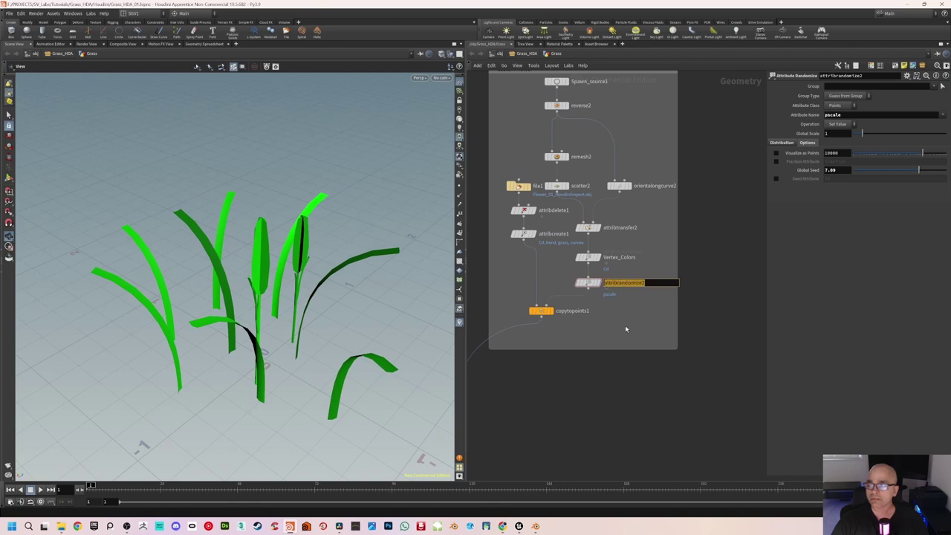
type("Random_S")
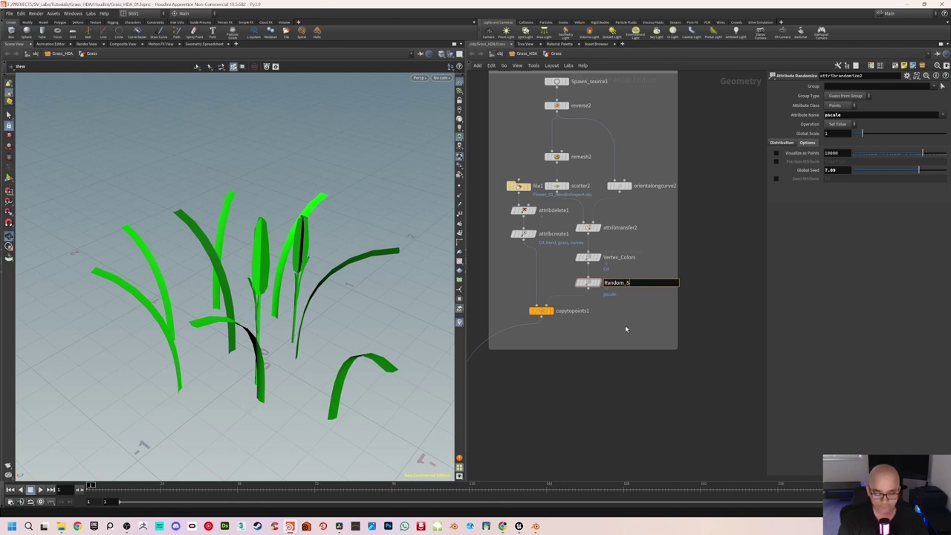
type("cale")
key("Return")
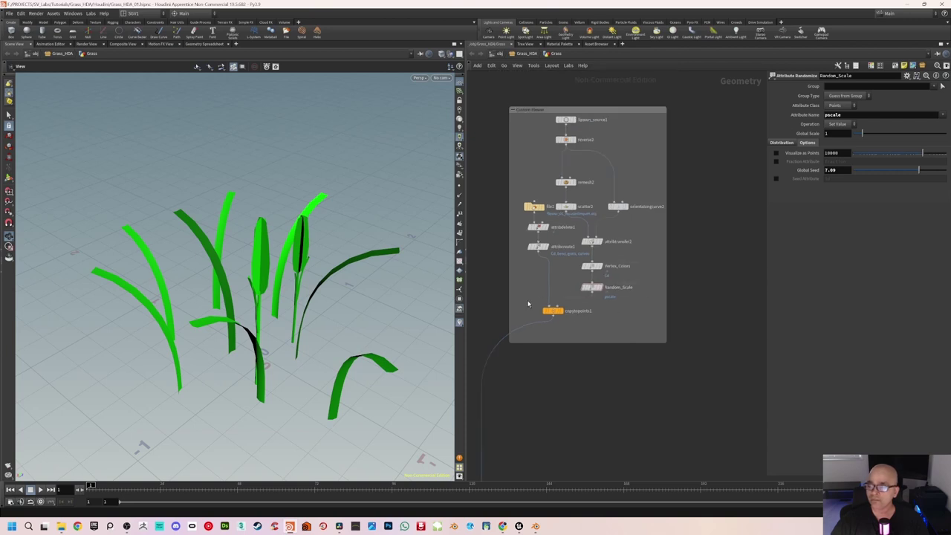
scroll(550, 290, "down", 1)
scroll(572, 286, "up", 1)
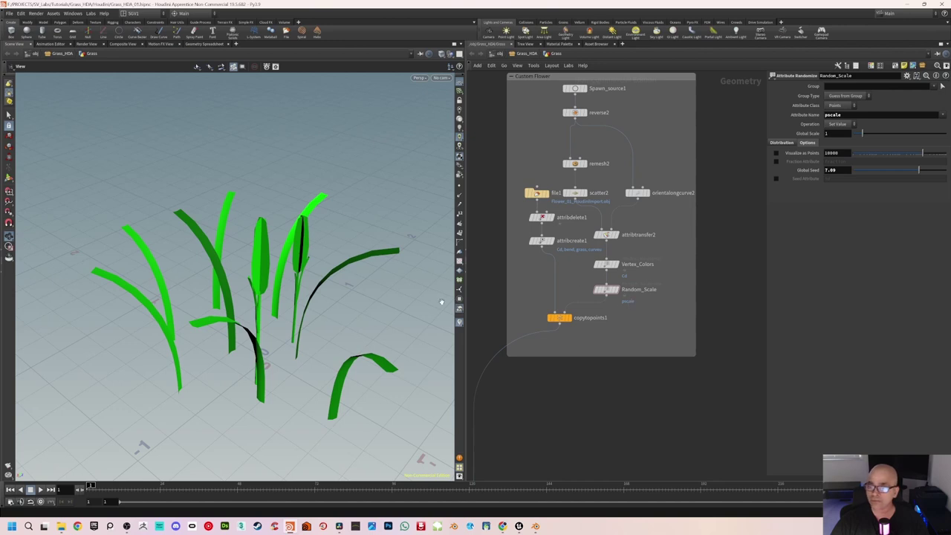
- Save the Houdini scene and export the updated grass to Grass_HDA_Blender_Import.OBJ with the Export_OBJ node
scroll(320, 314, "down", 1)
mouse_move(311, 326)
left_mouse_down()
mouse_move(293, 323)
mouse_move(328, 324)
left_mouse_up()
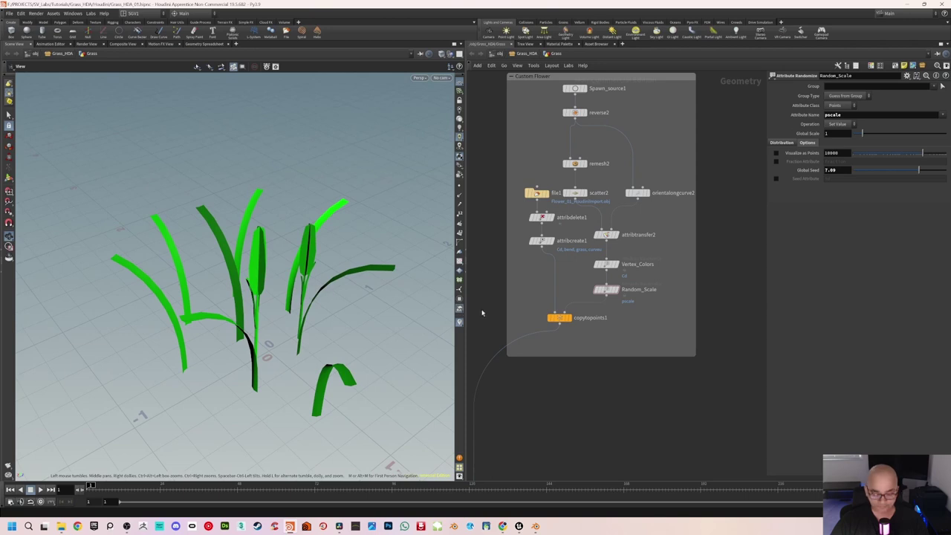
key("ctrl+s")
scroll(558, 354, "down", 2)
middle_click_drag(558, 354, 640, 191)
middle_click_drag(611, 280, 610, 250)
scroll(621, 288, "up", 3)
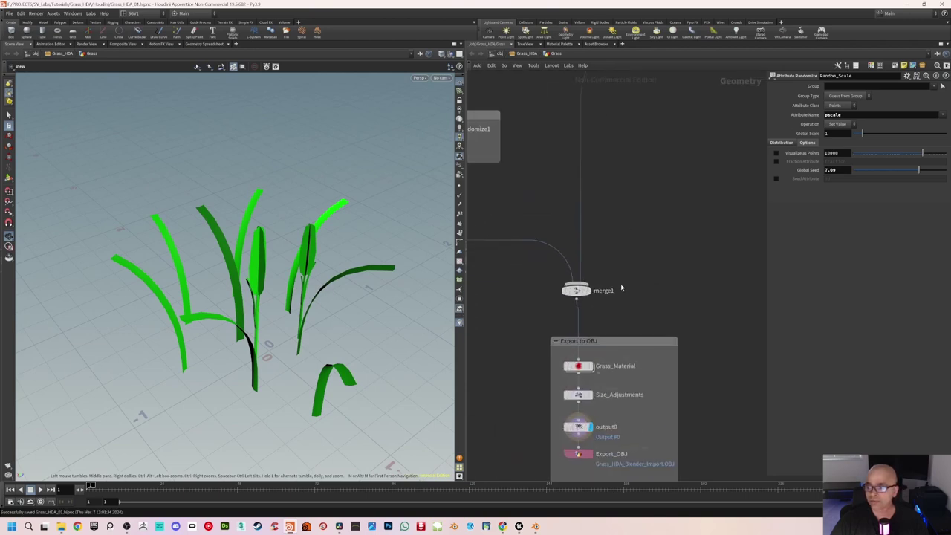
left_click(578, 453)
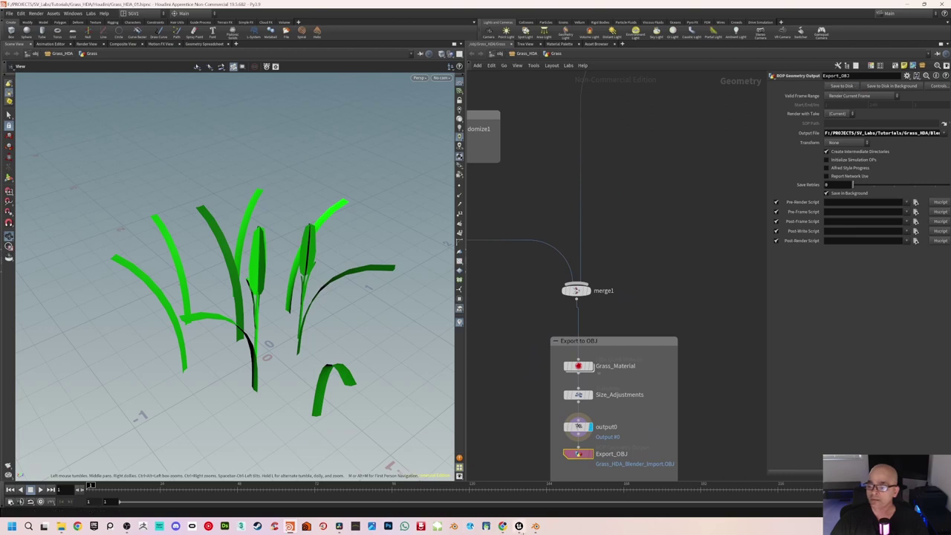
- Switch to Blender and delete the old Grass_HDA_Blender_Import object
left_click(535, 526)
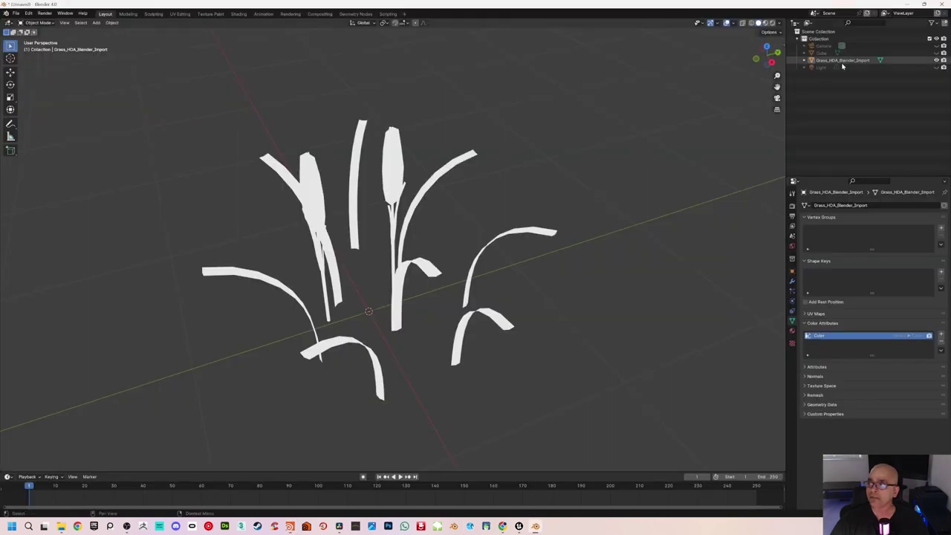
left_click(844, 61)
key("Delete")
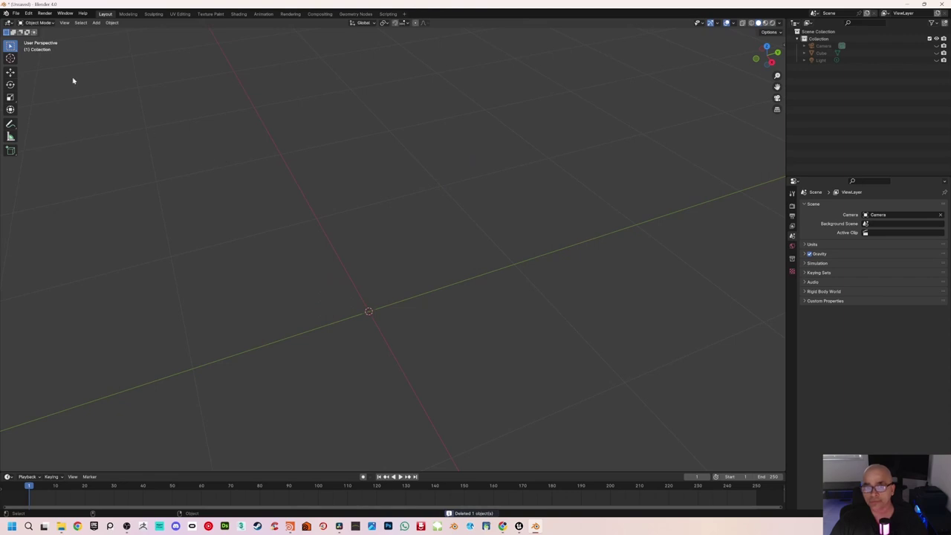
- Import the updated Grass_HDA_Blender_Import.OBJ as a Wavefront file and check the grass from another angle
left_click(15, 14)
mouse_move(45, 115)
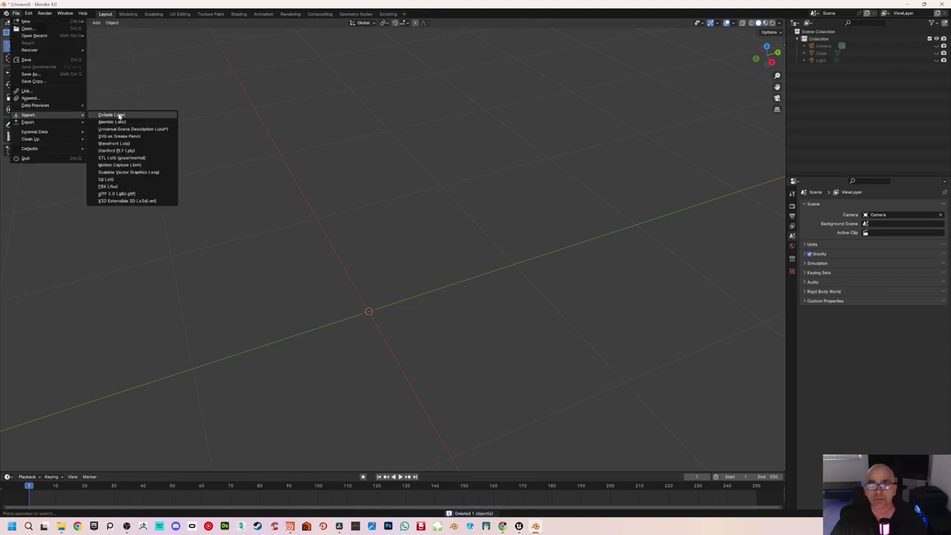
left_click(127, 143)
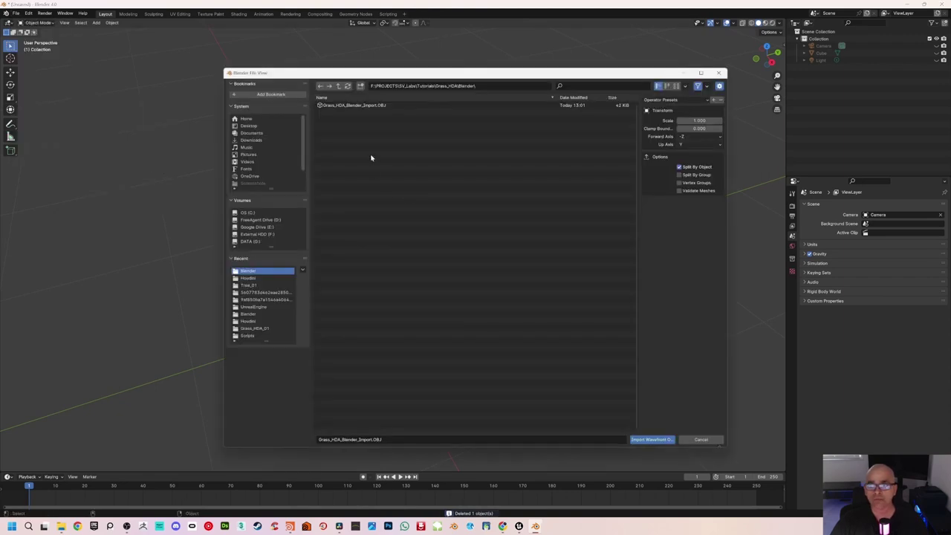
left_click(364, 105)
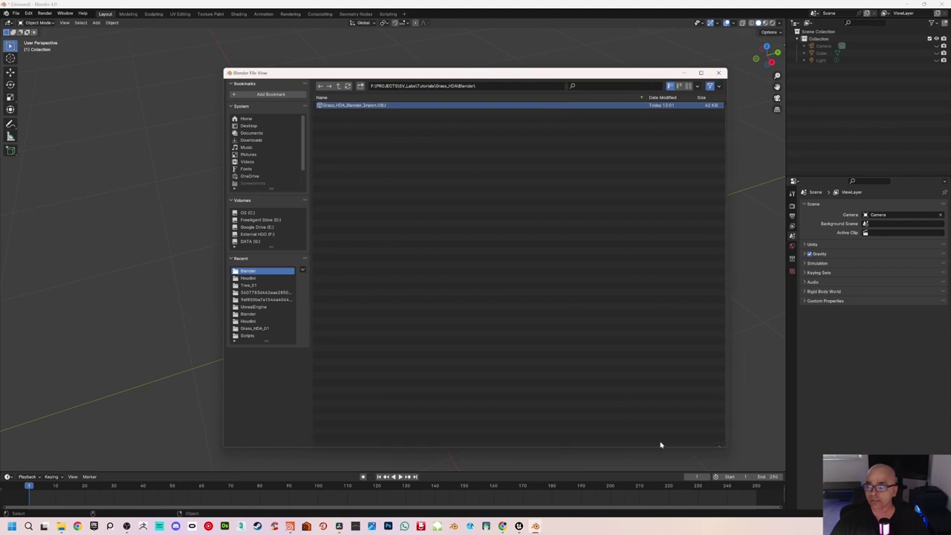
left_click(660, 442)
scroll(404, 277, "up", 3)
left_click(440, 243)
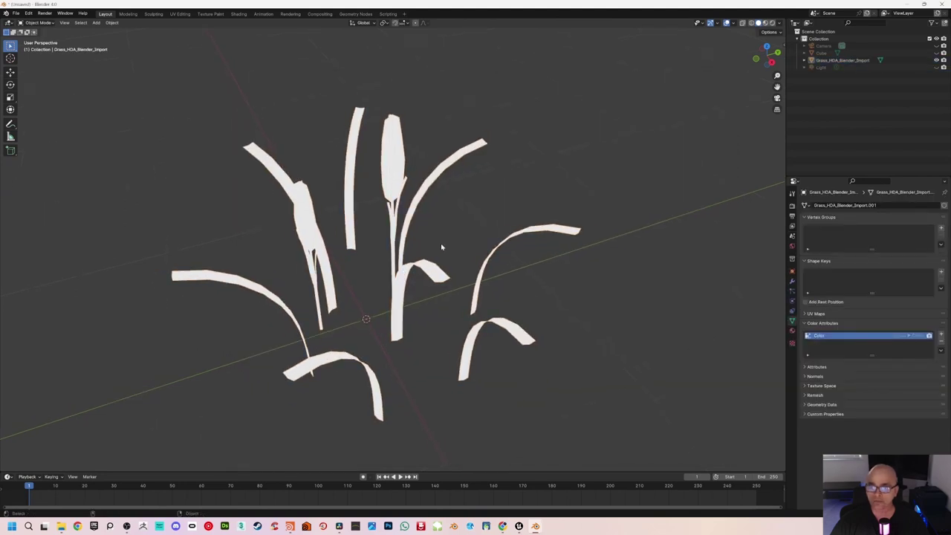
middle_click_drag(441, 243, 497, 258)
- Export only the selected Grass_HDA_Blender_Import object as FBX, overwriting Grass_HDA_Blender_Export.fbx
left_click(824, 60)
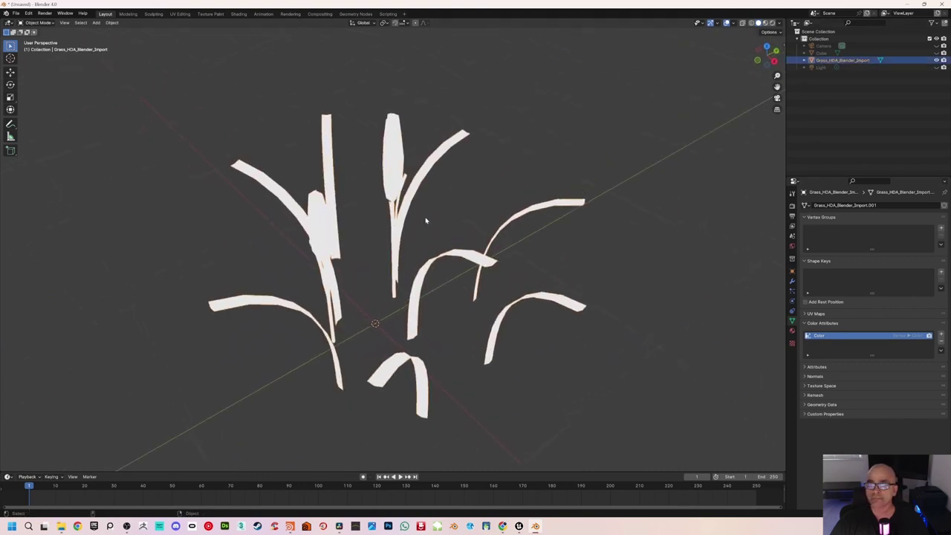
left_click(15, 13)
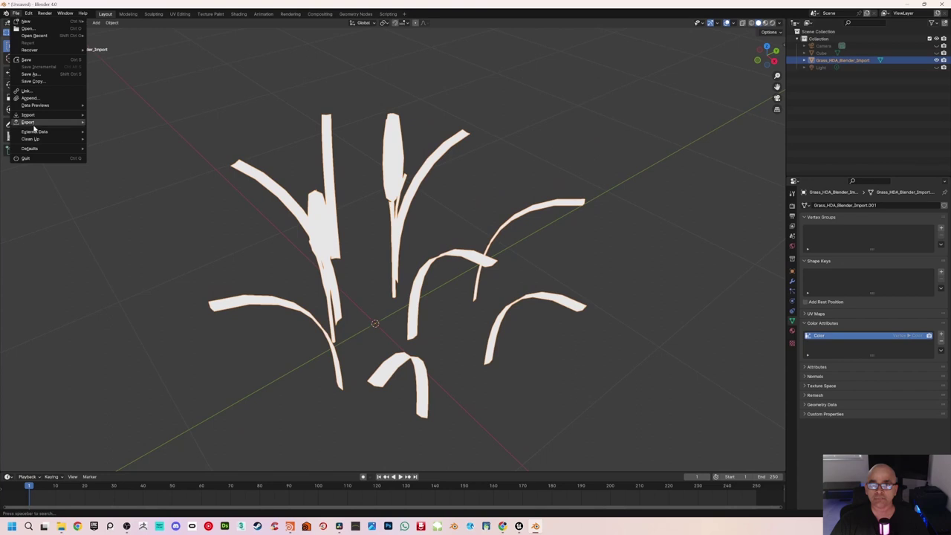
mouse_move(34, 125)
left_click(105, 185)
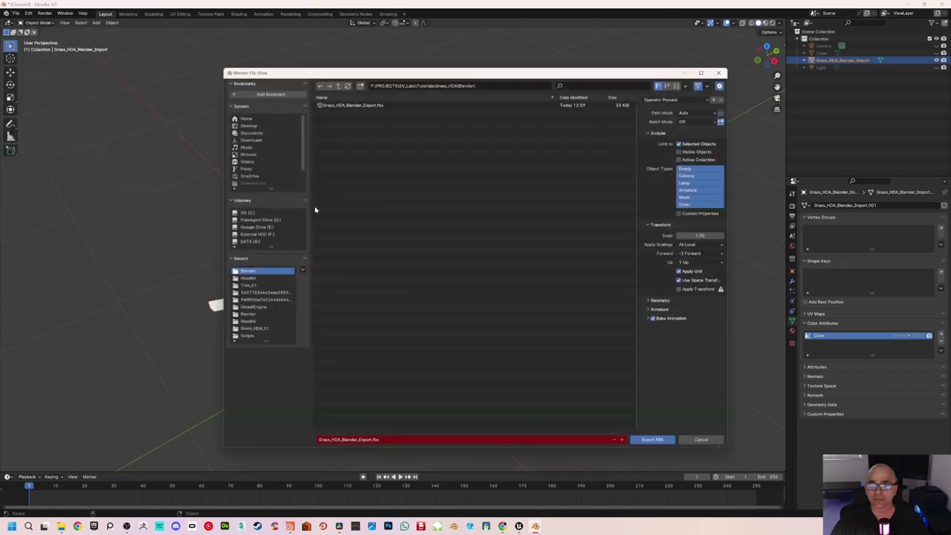
left_click(374, 105)
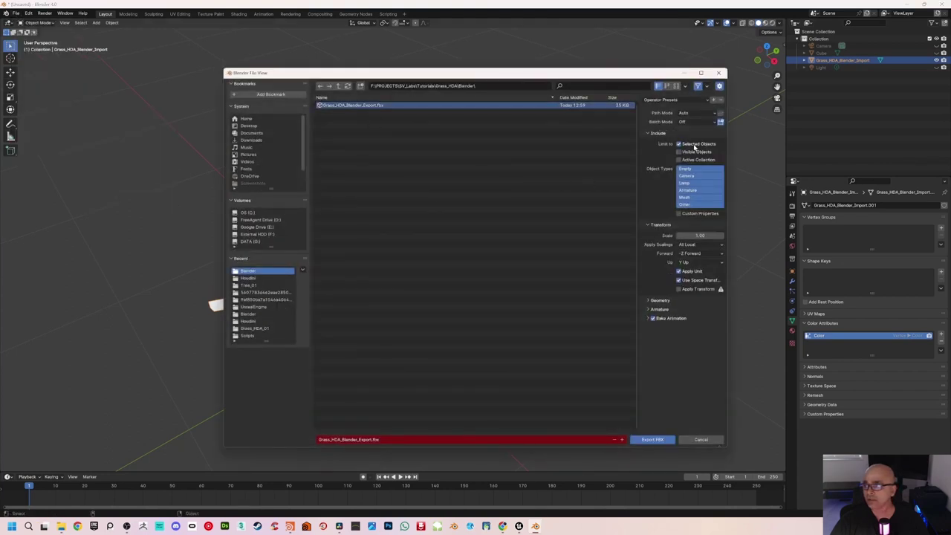
left_click(652, 439)
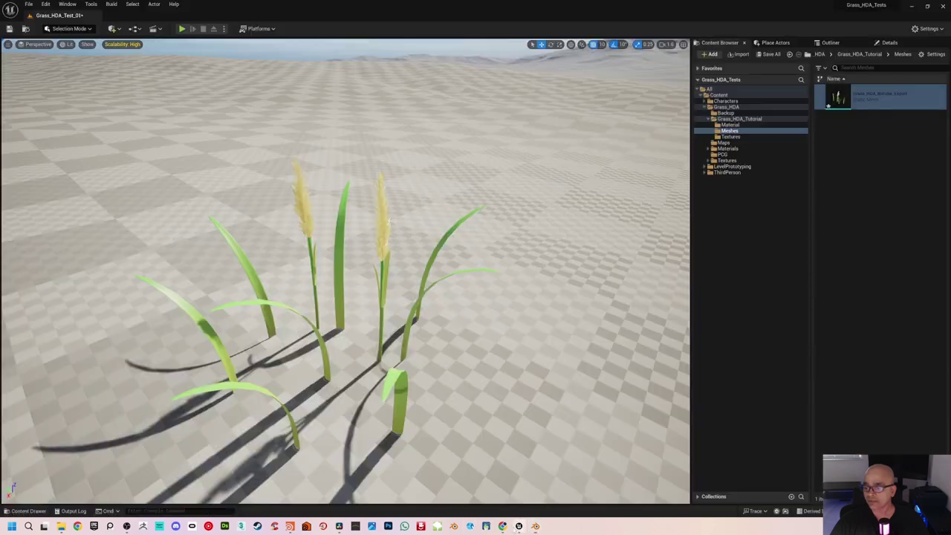
- In Unreal, reimport the Grass_HDA_Blender_Export mesh and resolve the material conflicts with Reset To Fbx
right_click(835, 96)
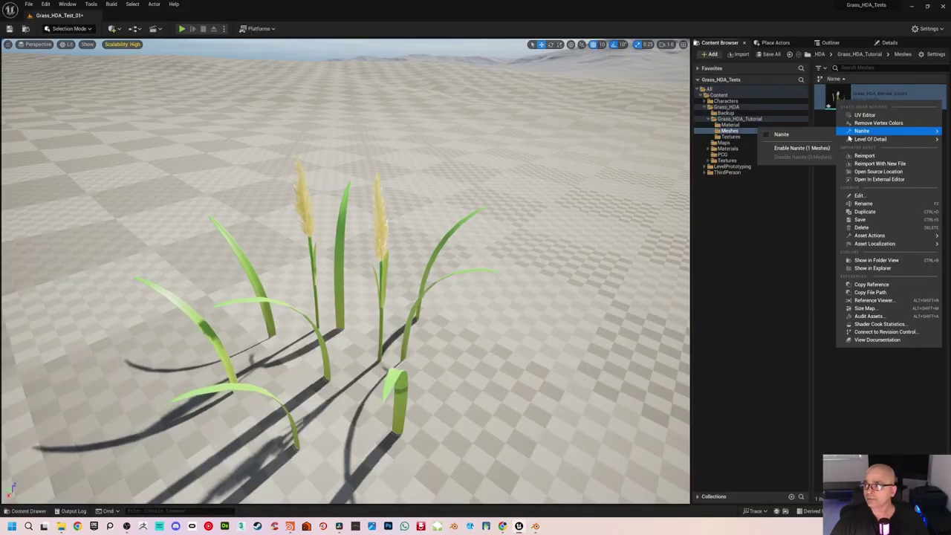
left_click(866, 165)
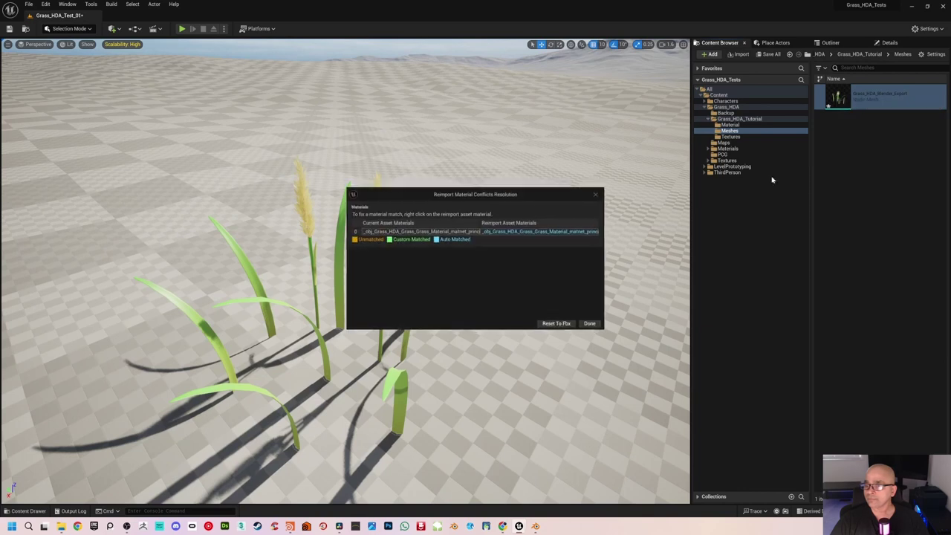
left_click(565, 325)
- Examine the reimported grass and flowers in the level from several angles and distances
scroll(468, 242, "down", 3)
key("s")
right_click_drag(468, 241, 386, 301)
key("w")
key("s")
key("d")
key("s")
key("a")
key("w")
key("a")
key("s")
scroll(565, 231, "down", 1)
key("a")
key("s")
scroll(676, 215, "down", 1)
key("s")
key("w")
key("s")
key("s")
key("w")
key("s")
key("d")
key("w")
key("d")
key("w")
right_click_drag(431, 195, 425, 195)
key("s")
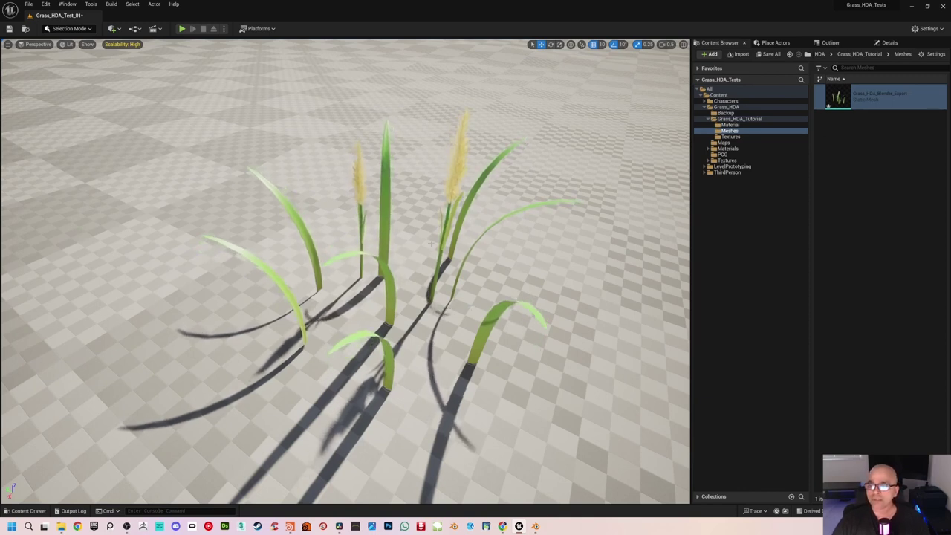
right_click_drag(439, 252, 372, 226)
right_click_drag(347, 266, 352, 268)
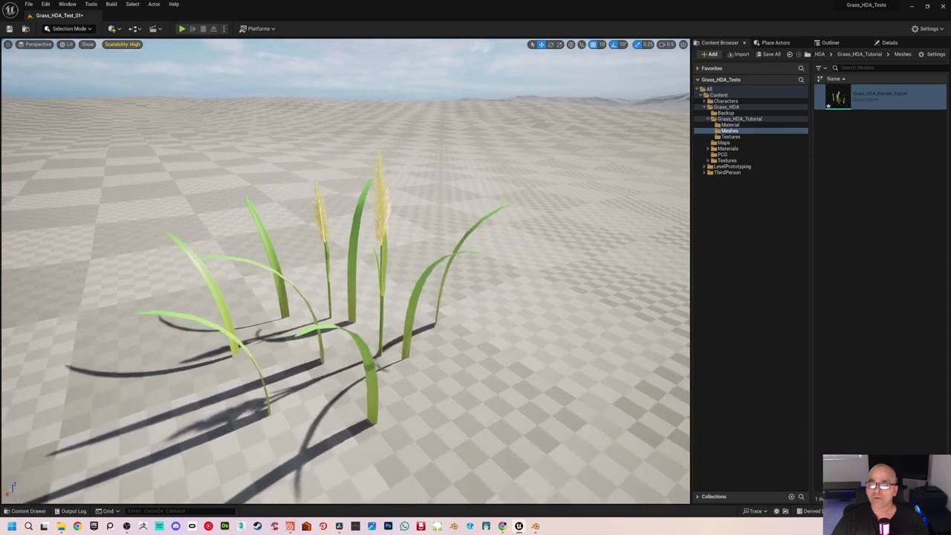